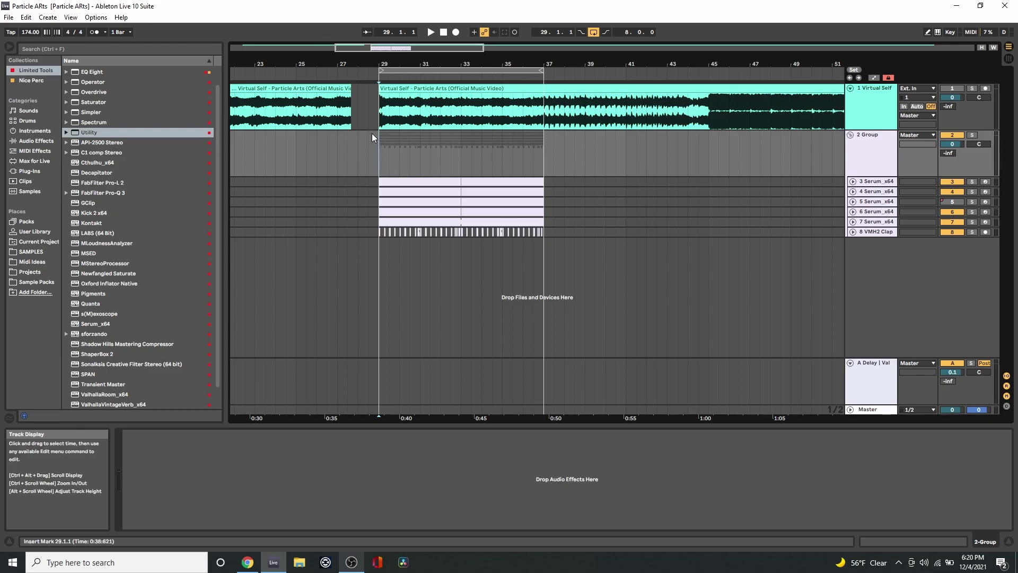
# Solo the Virtual Self reference track and play it from bar 29 to hear the original section
pyautogui.moveTo(377, 124); pyautogui.dragTo(547, 112)
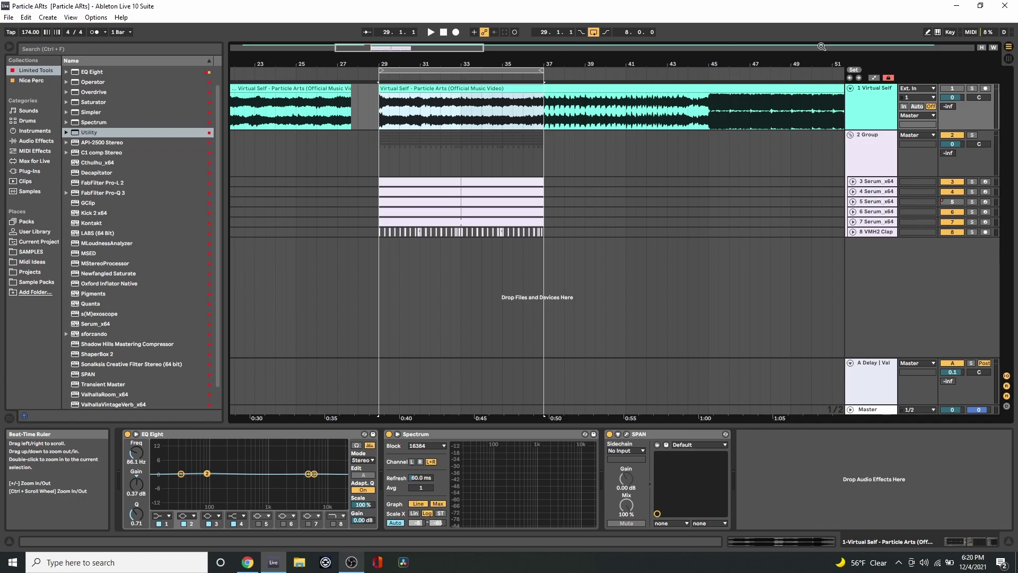
pyautogui.click(972, 88)
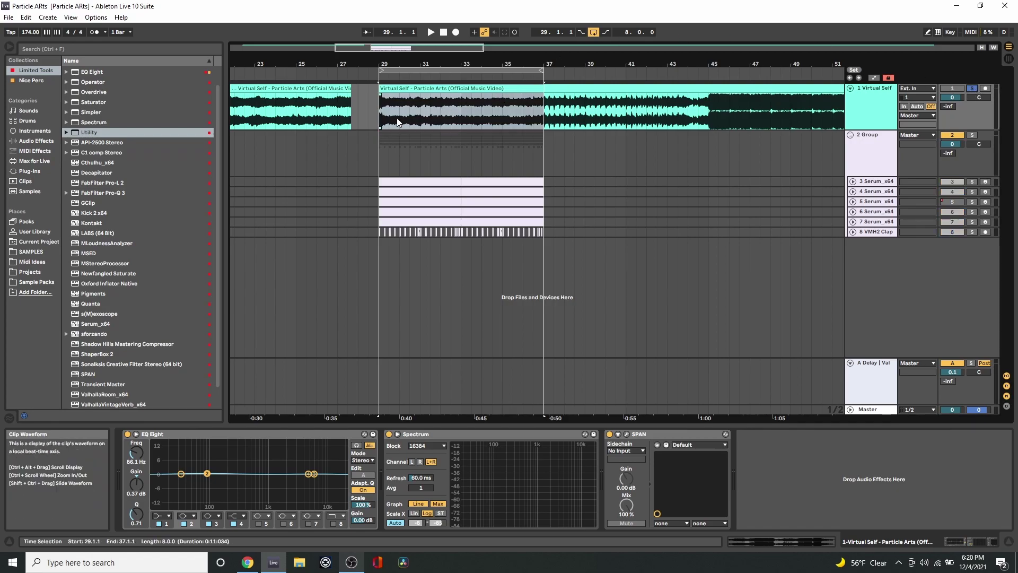
pyautogui.click(380, 124)
pyautogui.press('space')
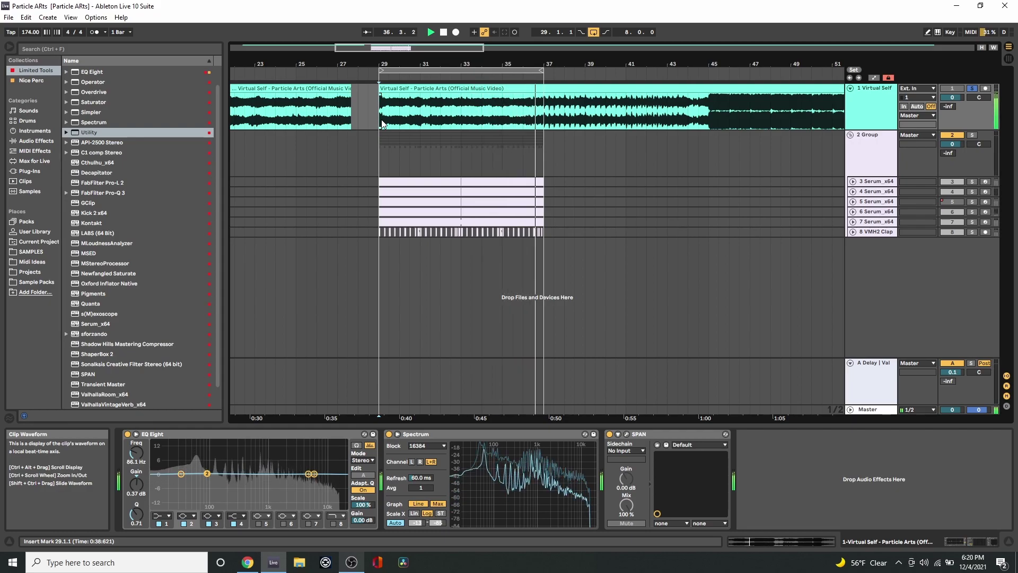
pyautogui.press('space')
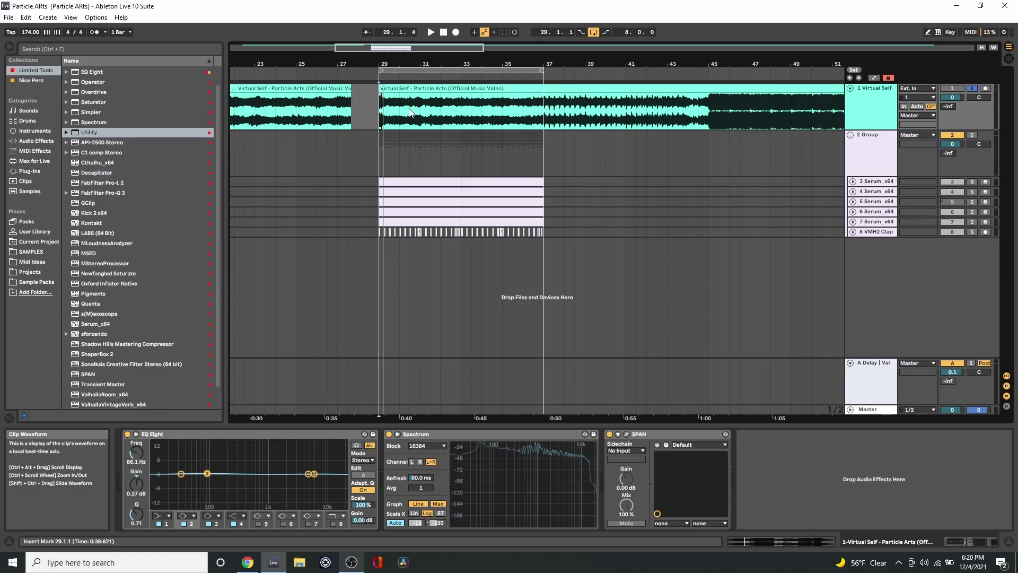
# Solo the 2 Group track, play it from bar 29, and turn off the arrangement loop before stopping playback
pyautogui.click(972, 135)
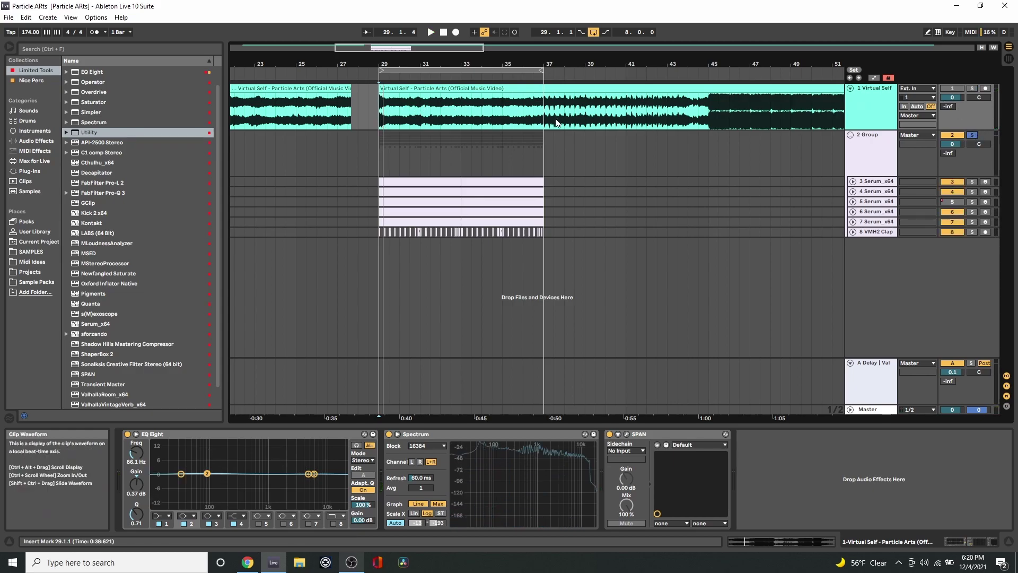
pyautogui.click(378, 164)
pyautogui.press('space')
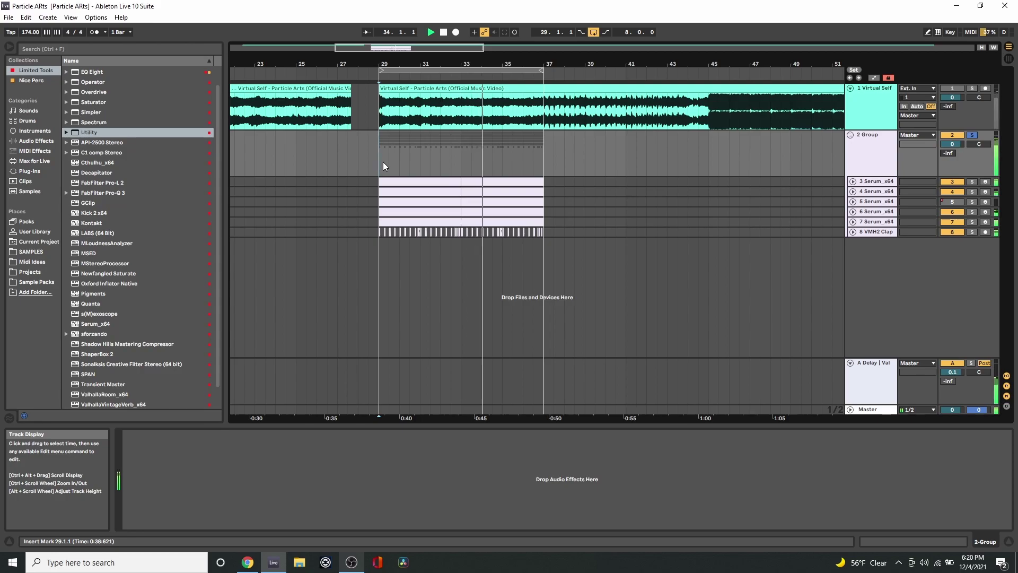
pyautogui.click(596, 35)
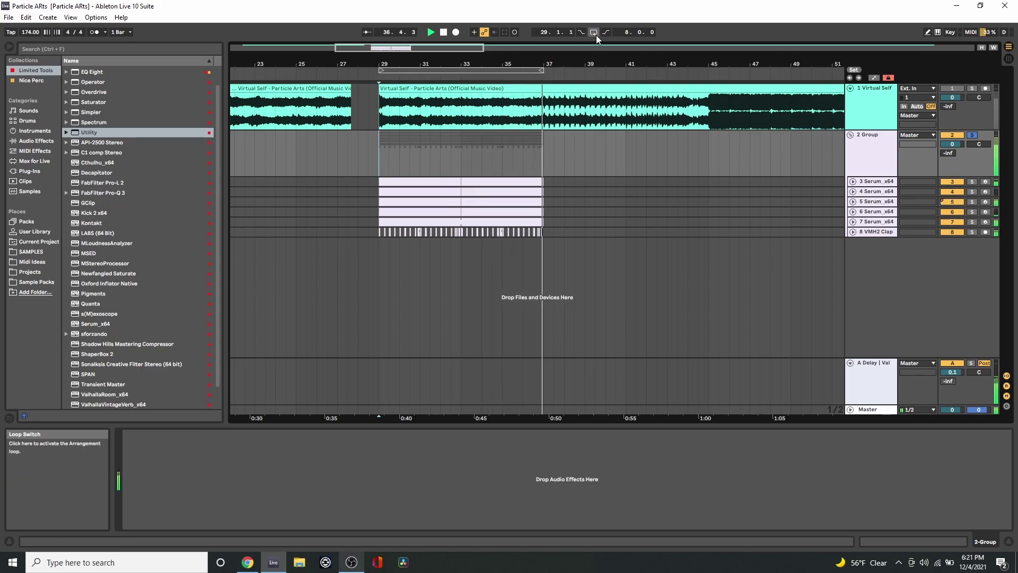
pyautogui.press('space')
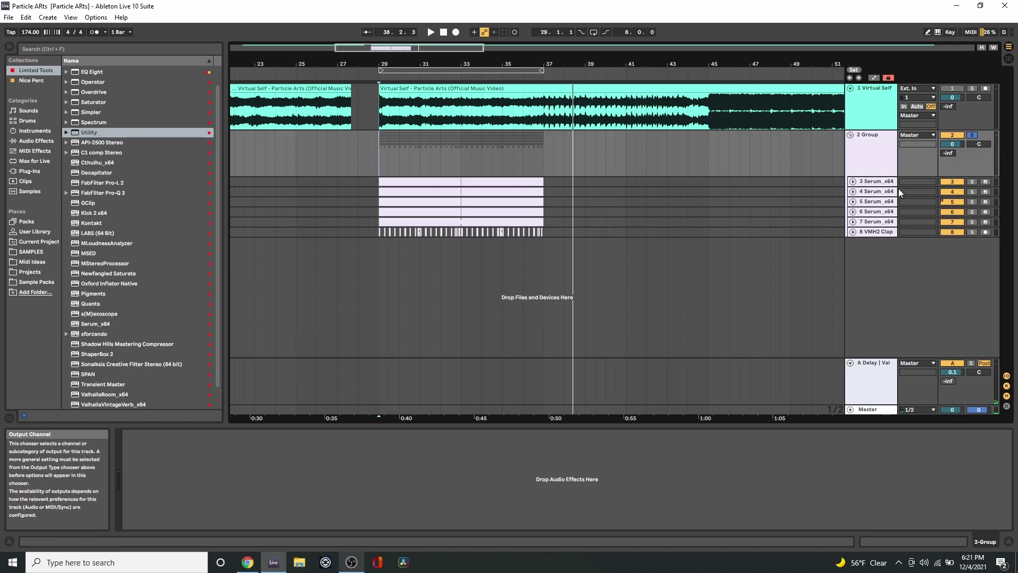
# Unfold and solo the 3 Serum_x64 track, and loop the arrangement over bars 29 to 37
pyautogui.click(862, 185)
pyautogui.click(853, 182)
pyautogui.click(973, 184)
pyautogui.moveTo(377, 170); pyautogui.dragTo(548, 171)
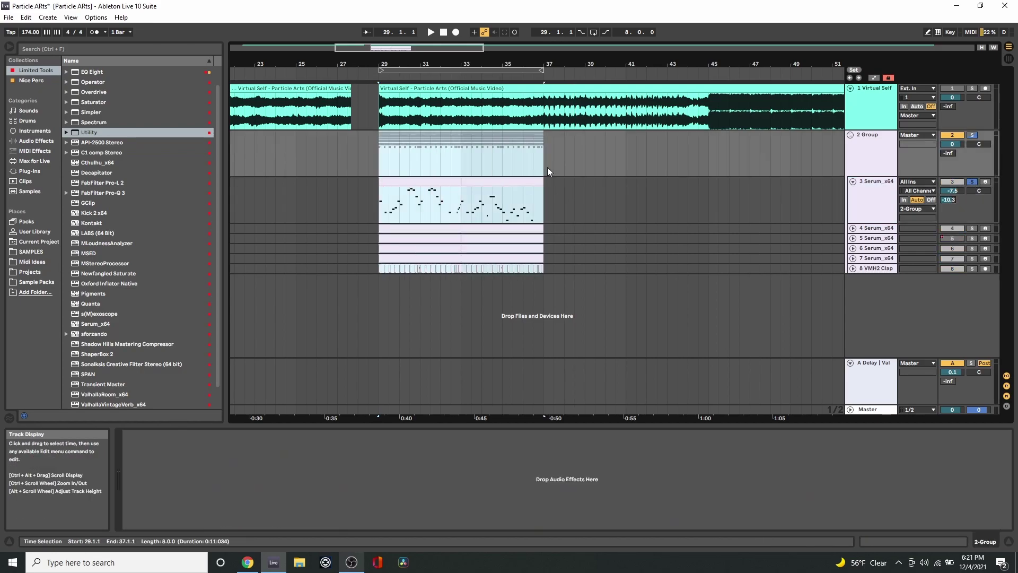
pyautogui.hotkey('ctrl', 'l')
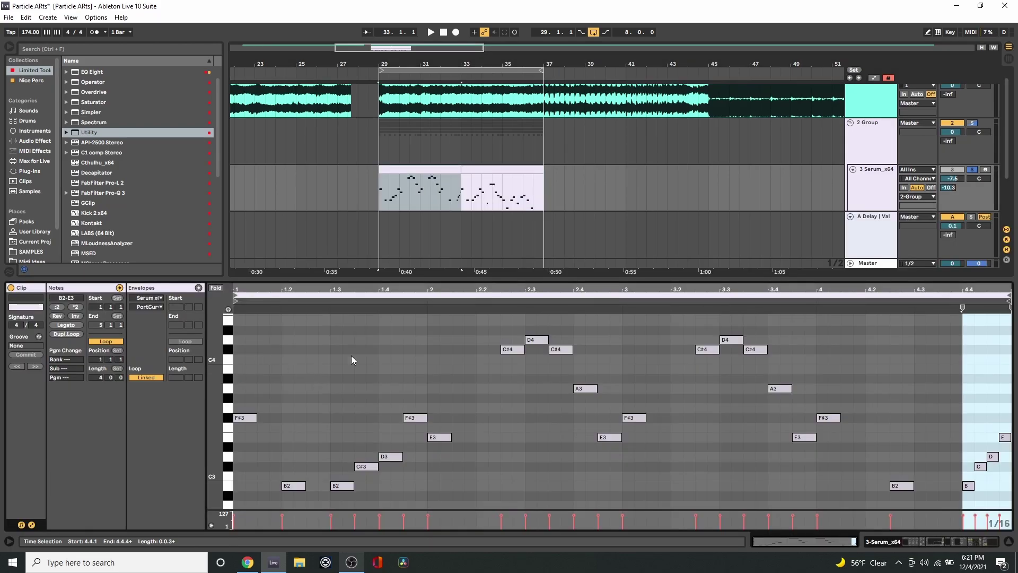
# Examine the MIDI notes in the second clip of the 3 Serum_x64 track, enlarging the piano roll to read them
pyautogui.click(485, 172)
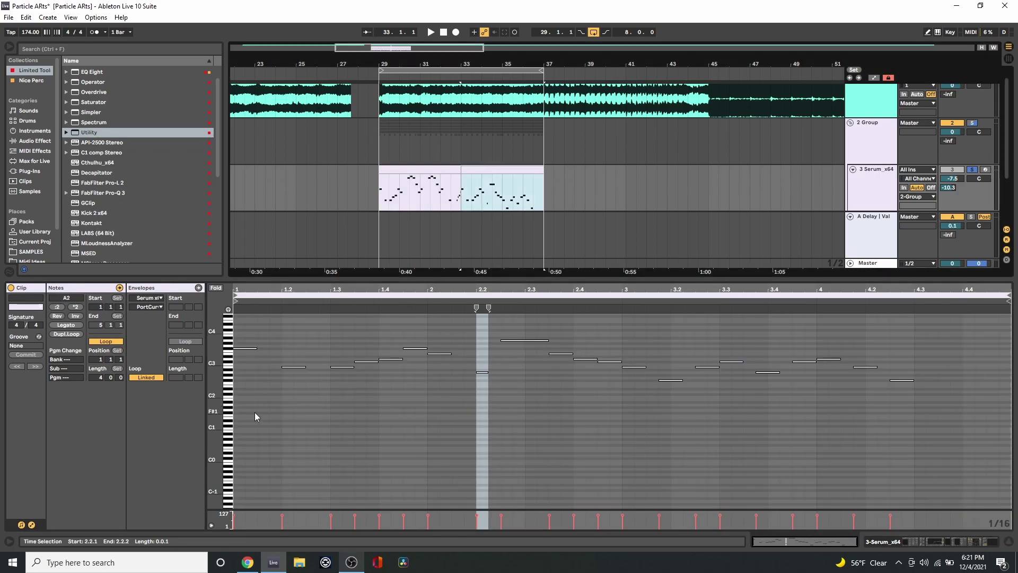
pyautogui.moveTo(214, 321); pyautogui.dragTo(227, 500)
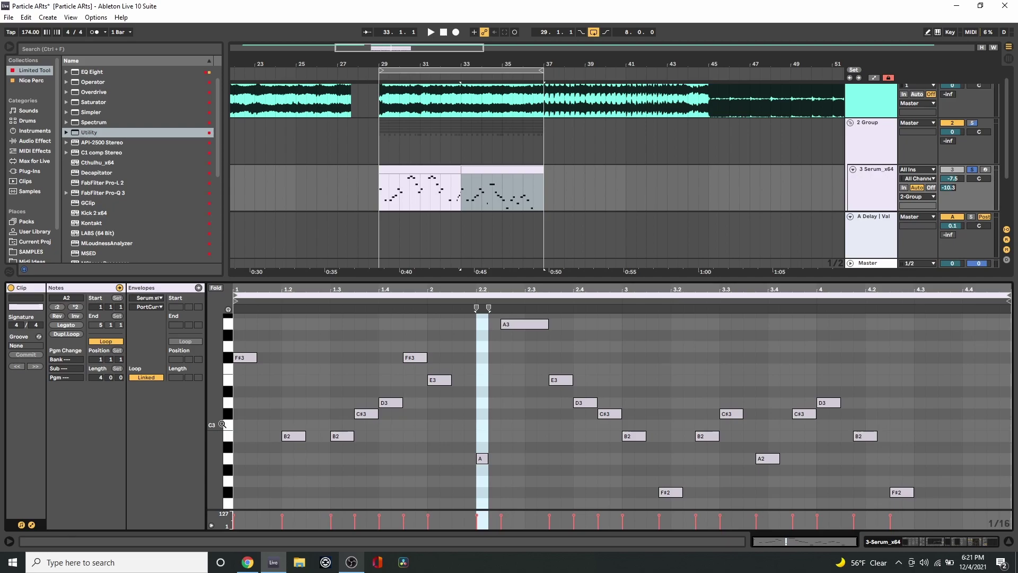
pyautogui.moveTo(590, 279); pyautogui.dragTo(590, 414)
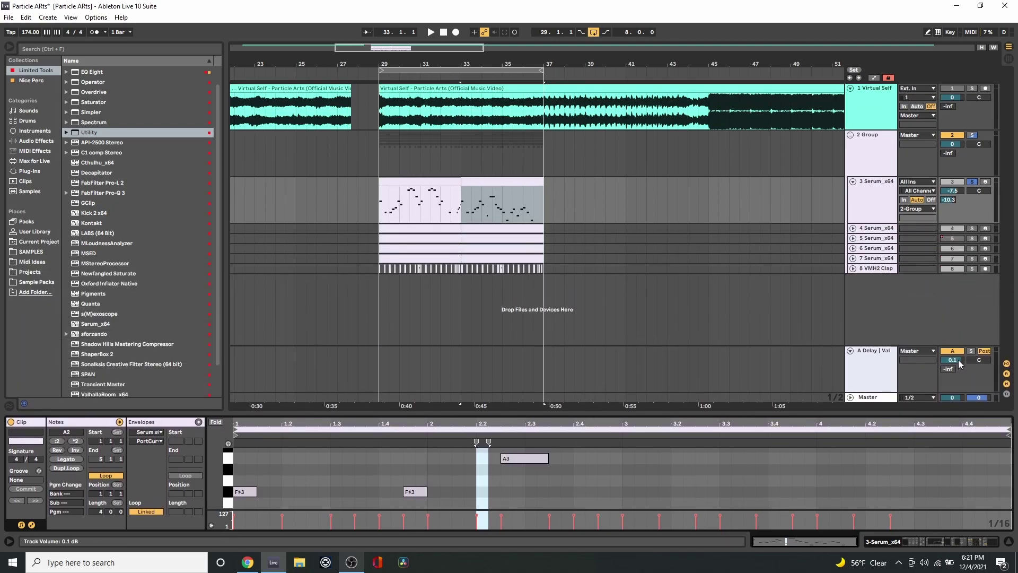
pyautogui.click(636, 200)
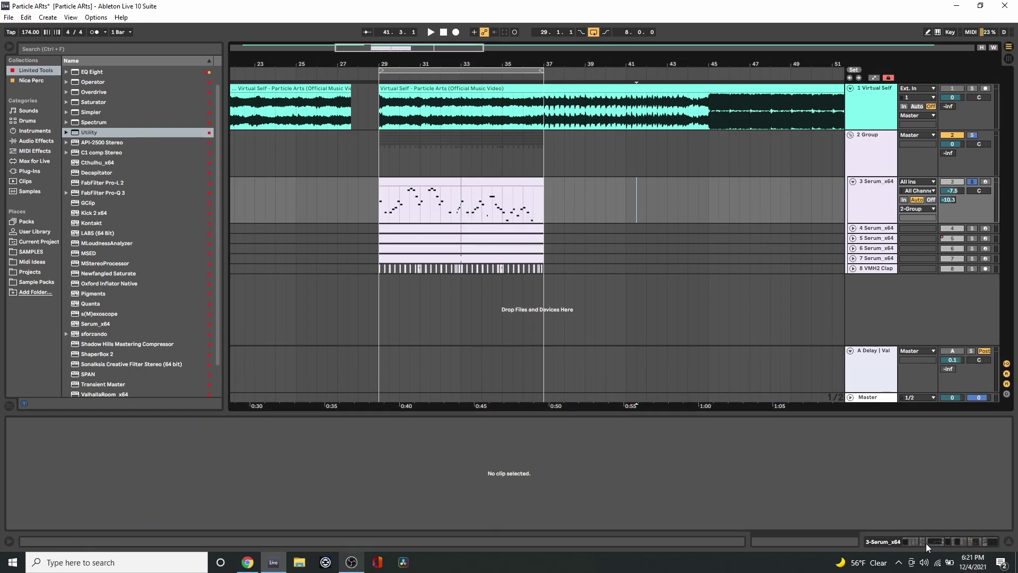
# Show the 3 Serum_x64 track's devices and bypass its effects, including FabFilter Pro-Q 3 and VEQ4 Stereo
pyautogui.click(884, 540)
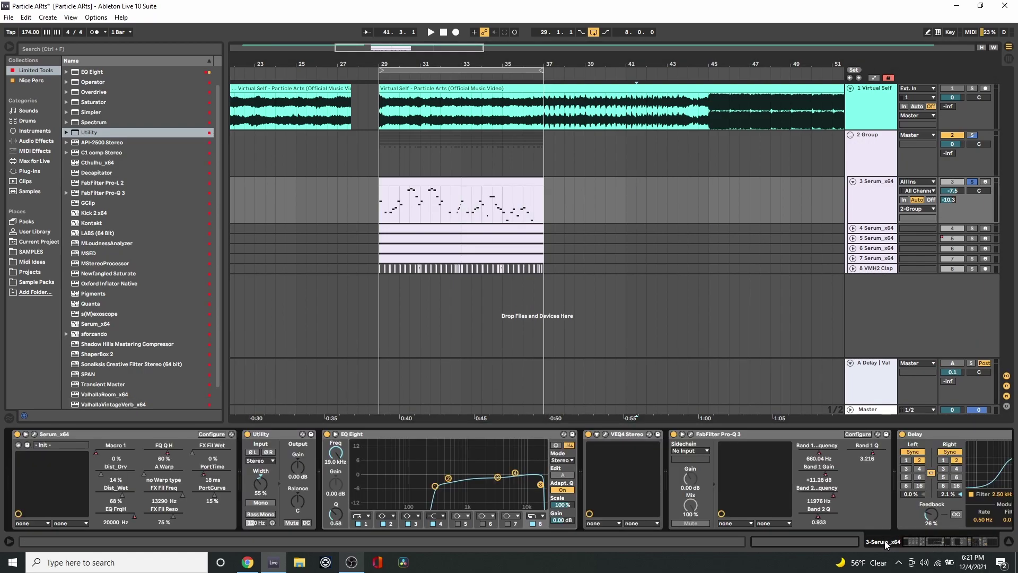
pyautogui.click(914, 540)
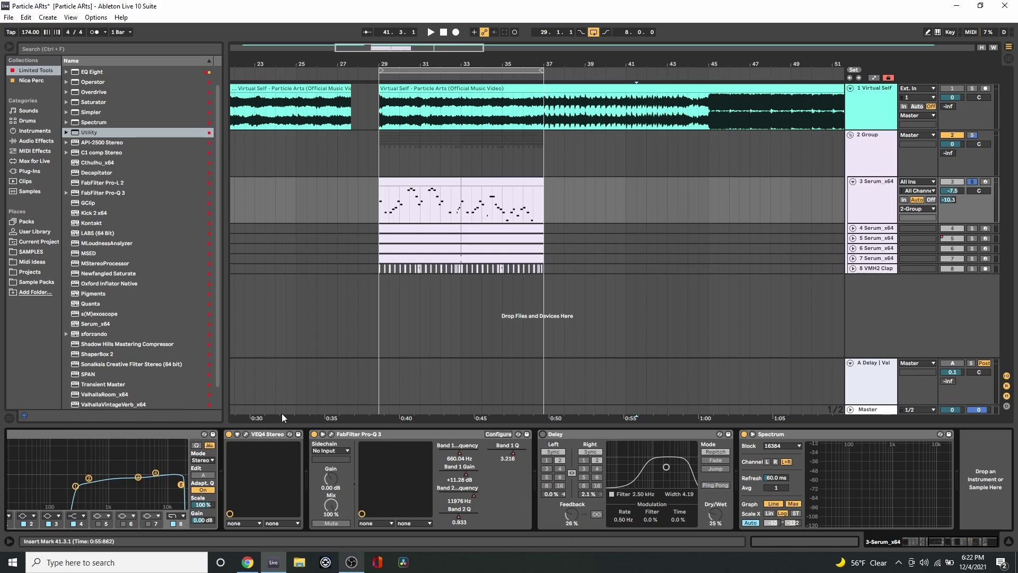
pyautogui.click(313, 434)
pyautogui.click(229, 434)
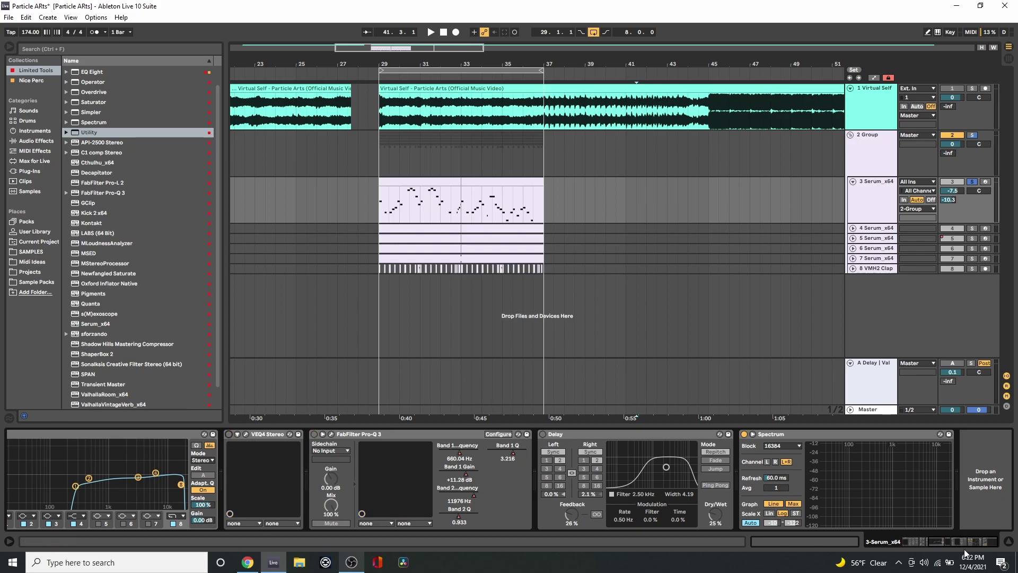
# Open the Serum synth window of the soloed track and play its melody from bar 29 without effects
pyautogui.moveTo(955, 541); pyautogui.dragTo(927, 539)
pyautogui.click(34, 434)
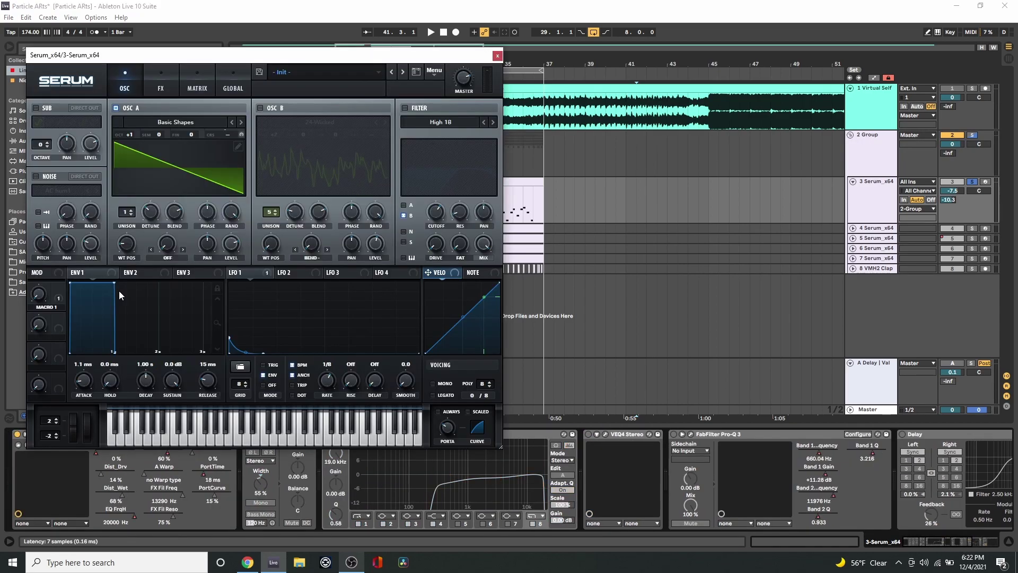
pyautogui.moveTo(204, 54); pyautogui.dragTo(613, 107)
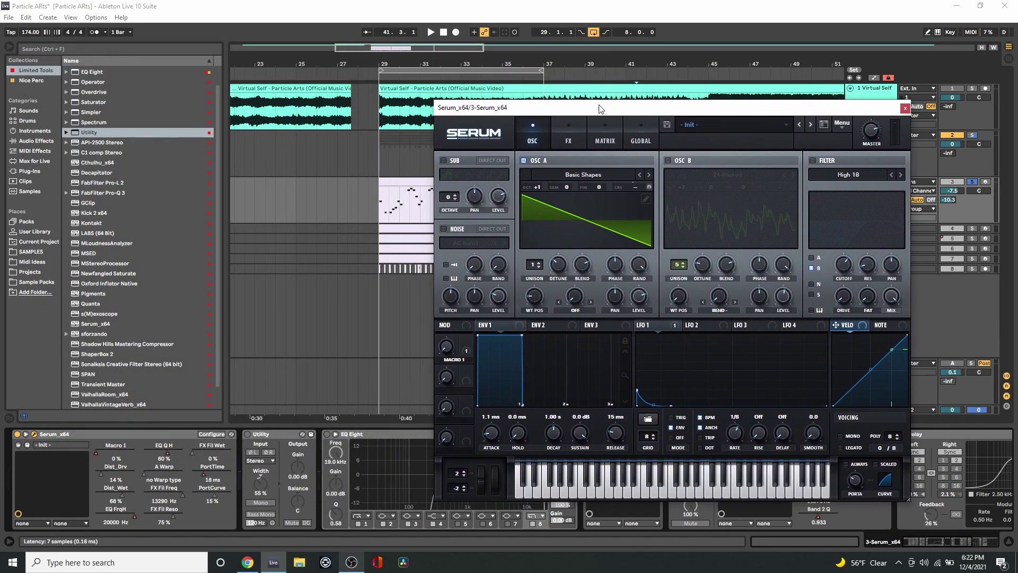
pyautogui.click(380, 204)
pyautogui.press('space')
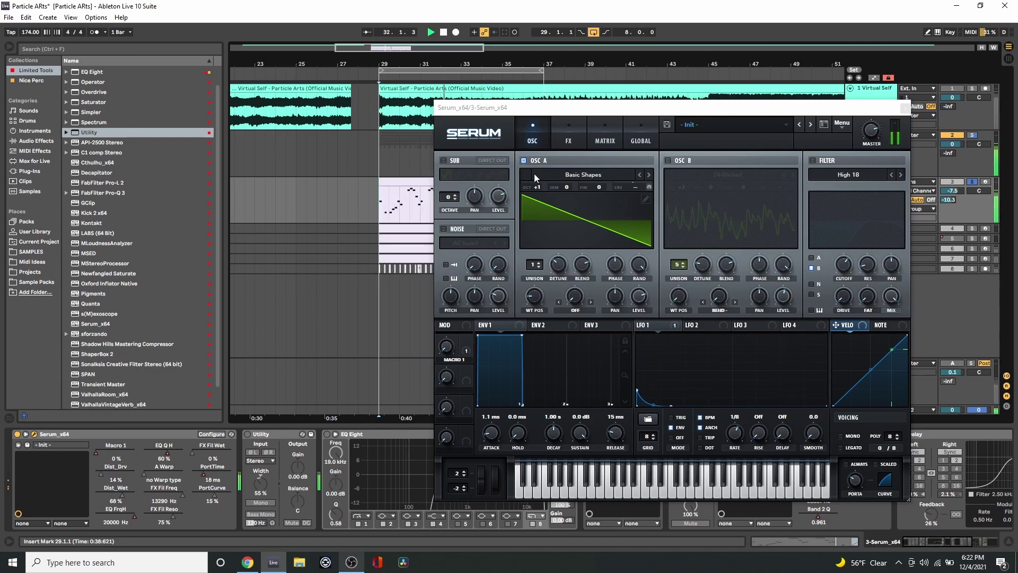
pyautogui.moveTo(563, 111); pyautogui.dragTo(546, 247)
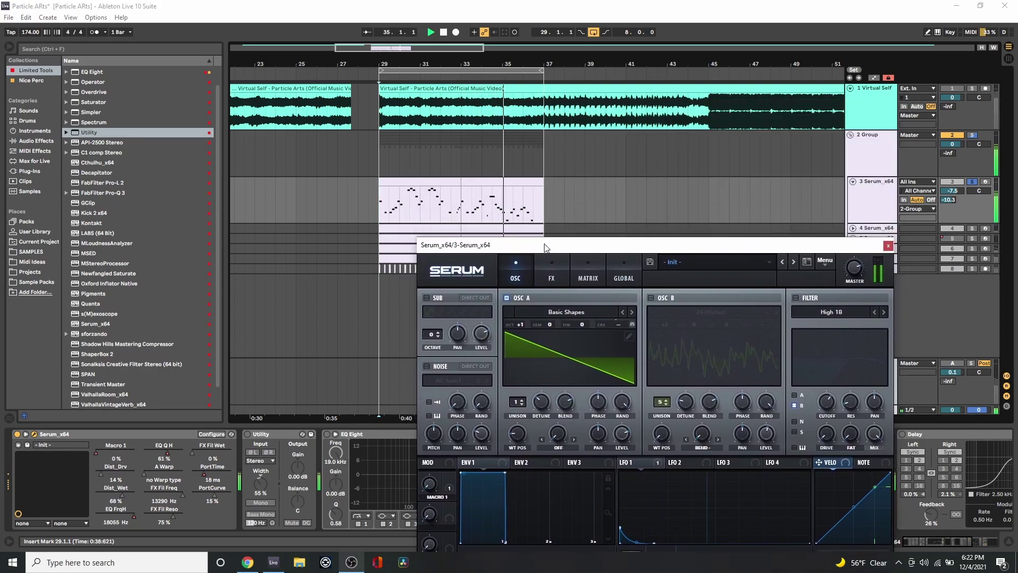
pyautogui.moveTo(546, 248); pyautogui.dragTo(419, 113)
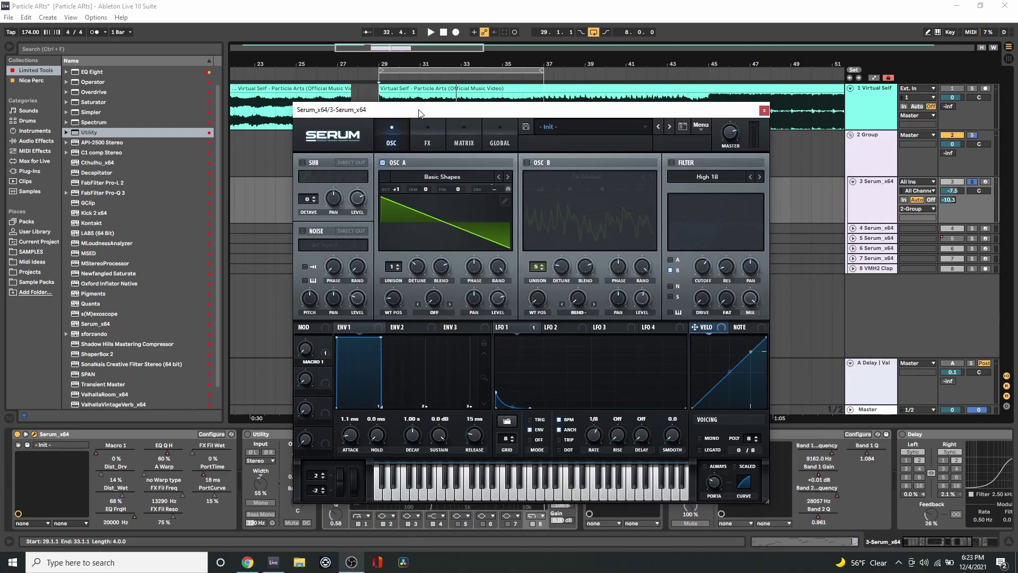
# Set oscillator A's unison to 9 voices in Serum and play the melody from bar 29 to hear it
pyautogui.moveTo(395, 269); pyautogui.dragTo(397, 195)
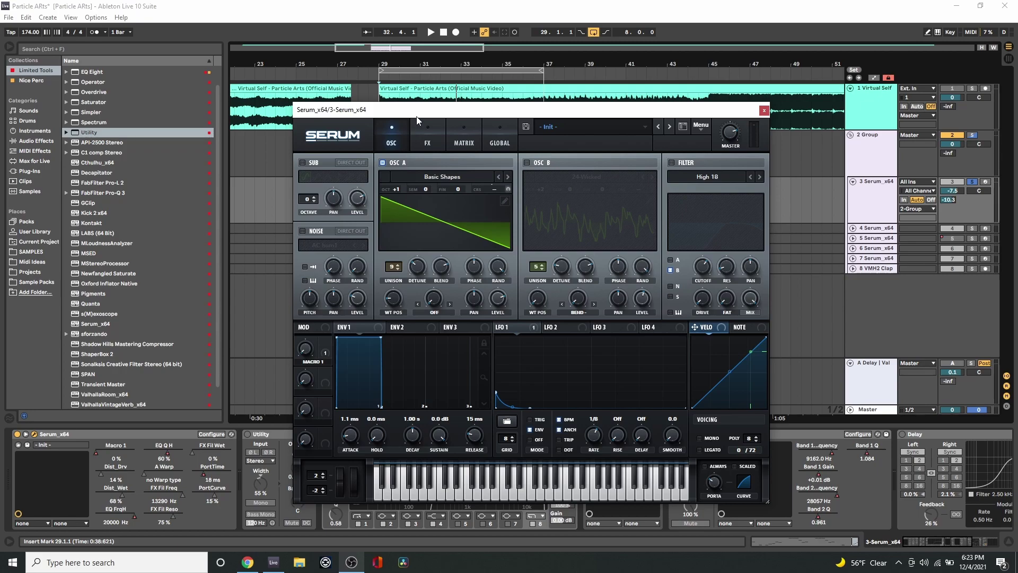
pyautogui.moveTo(414, 113); pyautogui.dragTo(578, 120)
pyautogui.click(377, 214)
pyautogui.press('space')
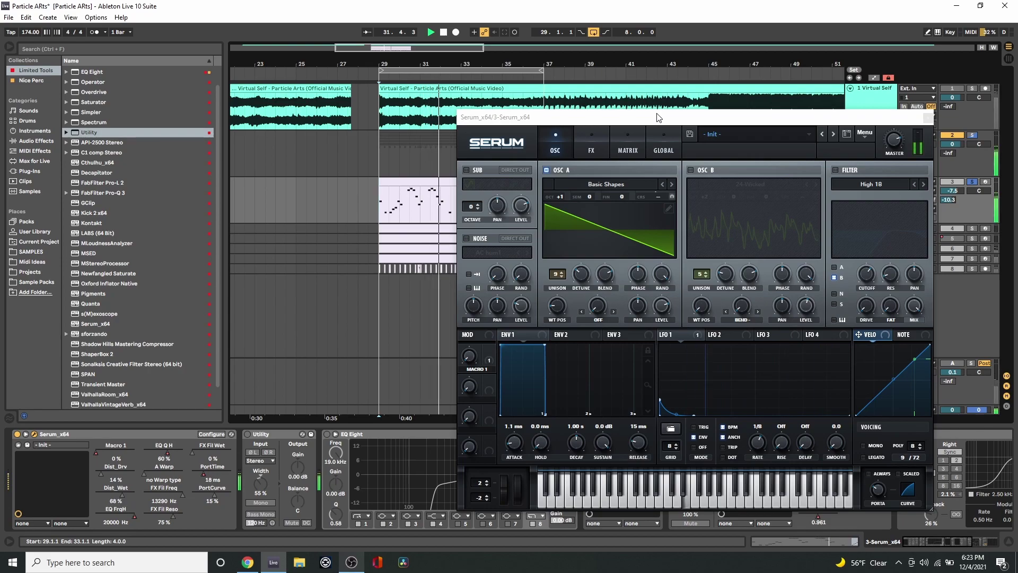
pyautogui.moveTo(656, 113); pyautogui.dragTo(467, 101)
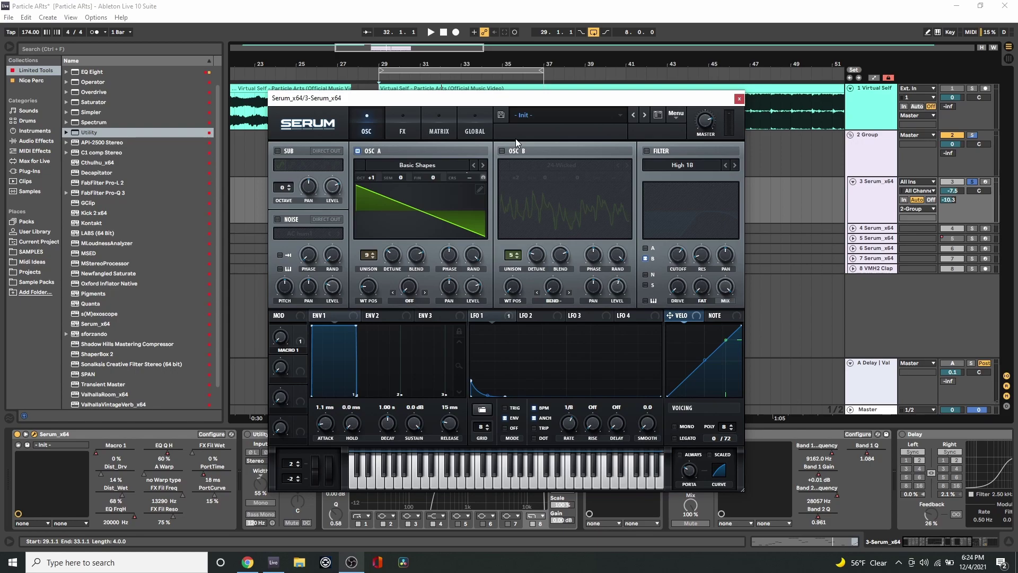
# Enable oscillator B in Serum, check its unison detune, and play the melody with both oscillators
pyautogui.click(501, 151)
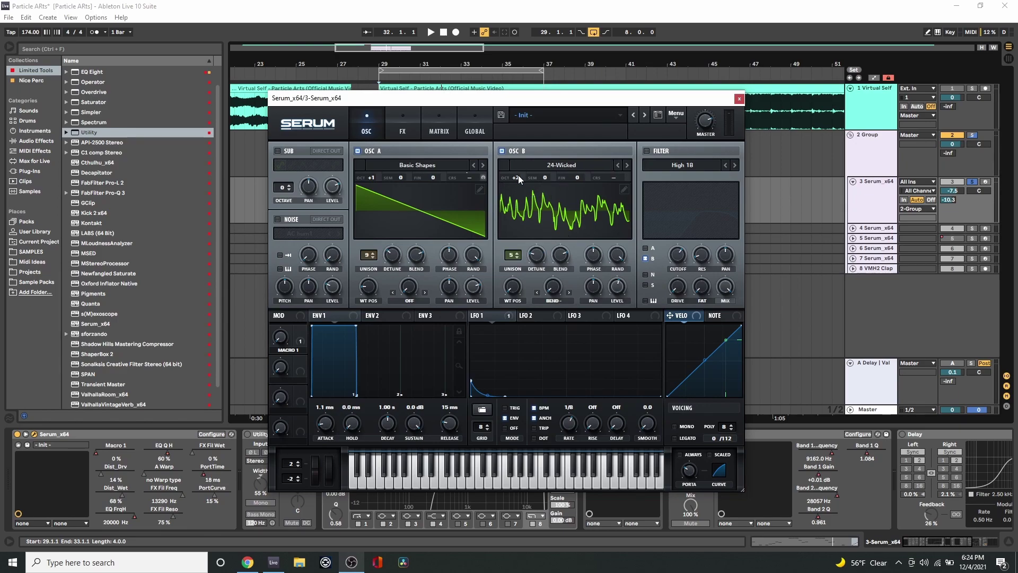
pyautogui.click(535, 256)
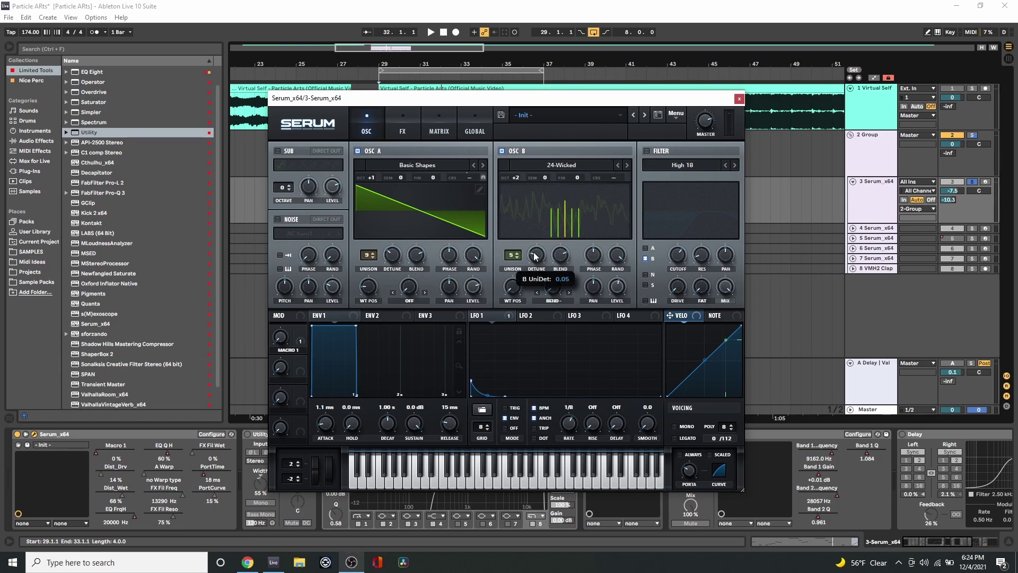
pyautogui.press('space')
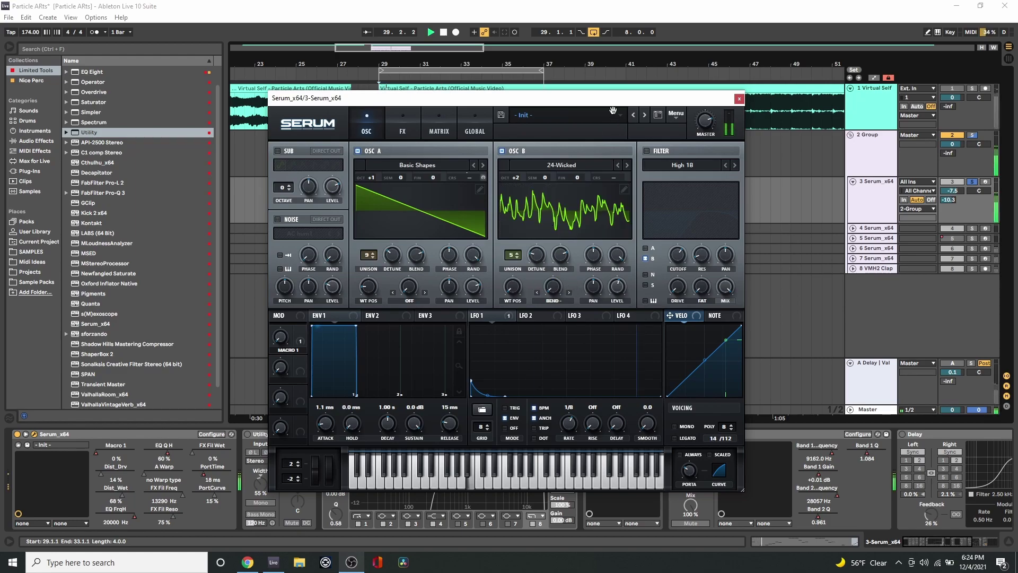
pyautogui.press('space')
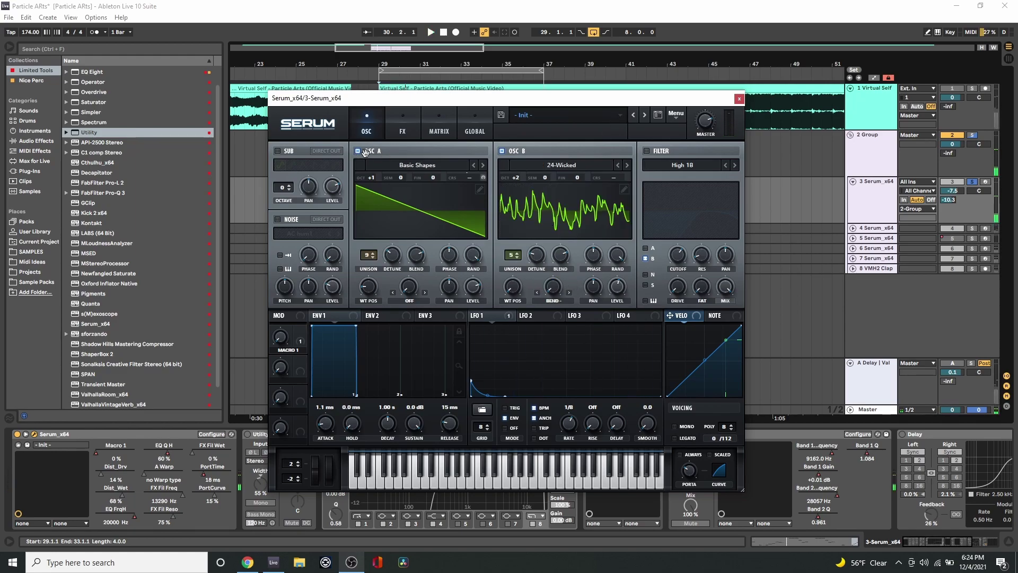
# Turn off oscillator A and play the melody to hear oscillator B alone
pyautogui.click(358, 151)
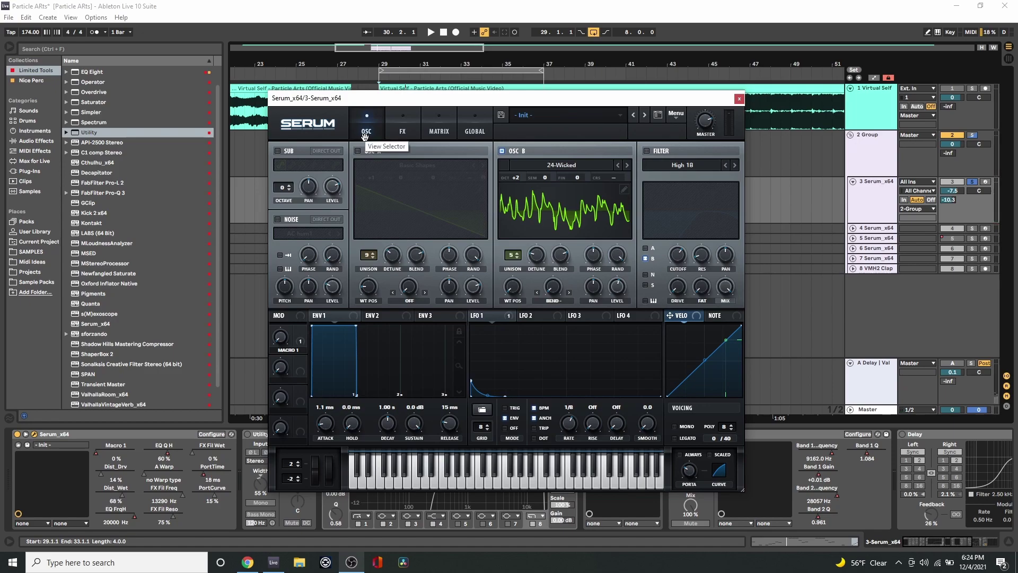
pyautogui.press('space')
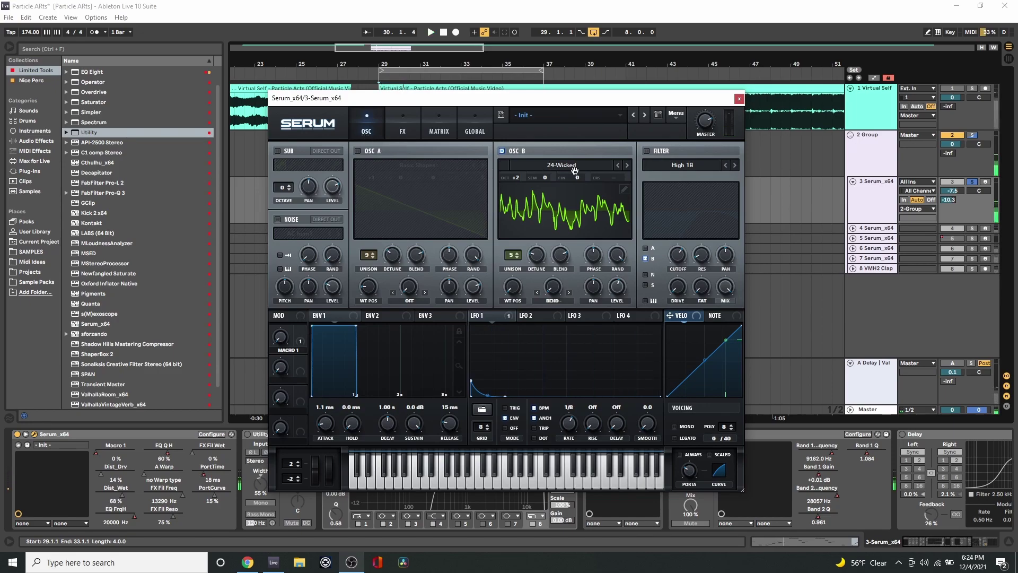
# Choose the 24-Wicked wavetable from the Massive 4-Digital-Hybrid set for oscillator B, and turn oscillator A back on
pyautogui.click(574, 167)
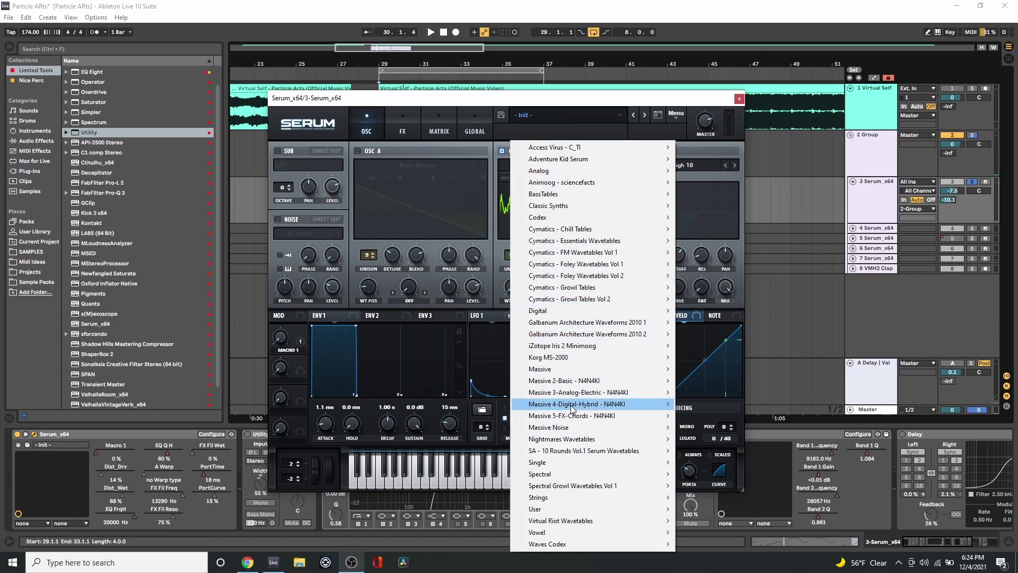
pyautogui.moveTo(571, 408)
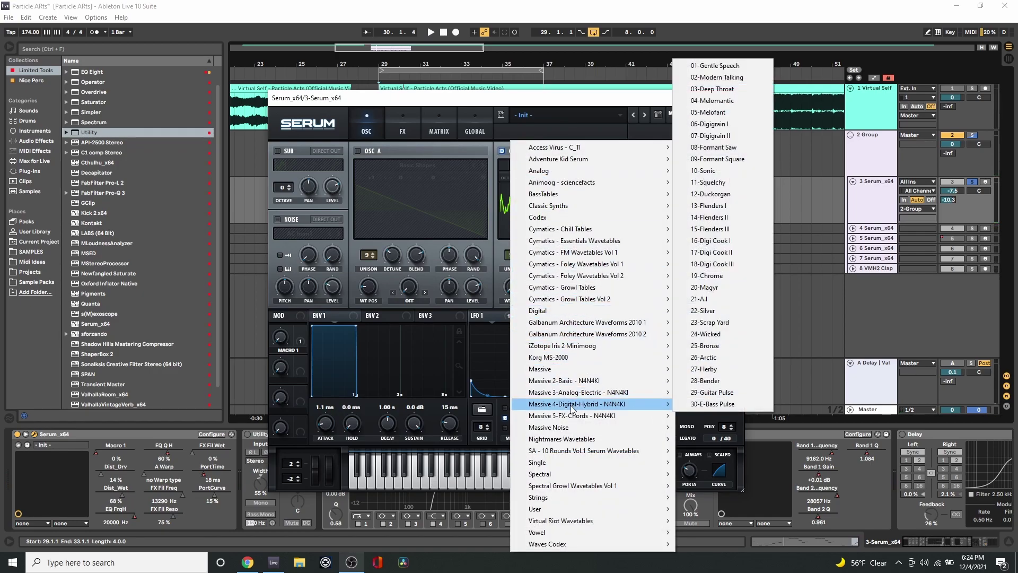
pyautogui.click(711, 333)
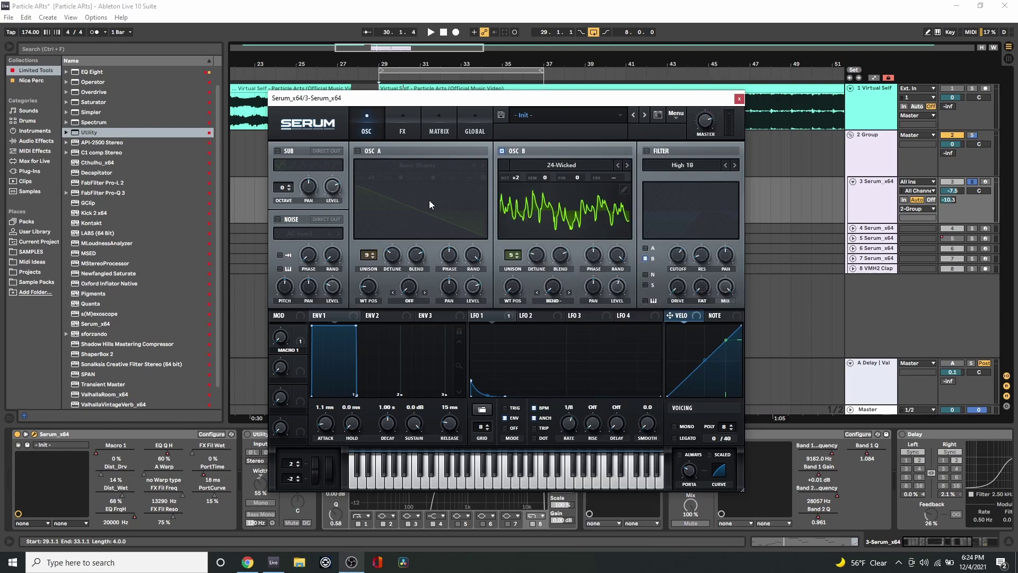
pyautogui.click(356, 151)
pyautogui.moveTo(396, 100)
pyautogui.mouseDown()
pyautogui.moveTo(386, 168)
pyautogui.moveTo(395, 100)
pyautogui.mouseUp()
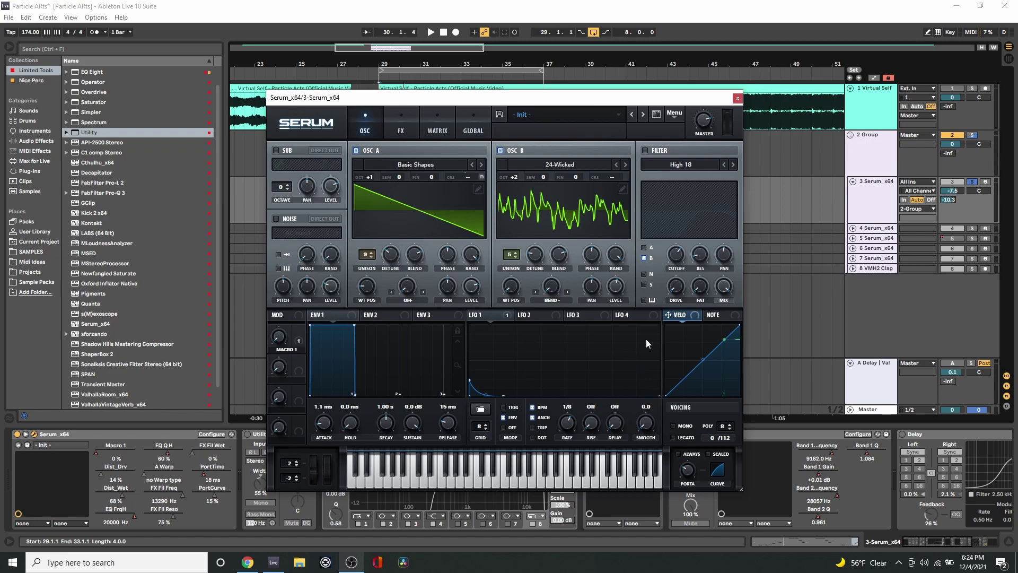
# Check the portamento time and curve in Serum and play the melody to hear the glide between notes
pyautogui.click(691, 471)
pyautogui.moveTo(530, 101); pyautogui.dragTo(708, 115)
pyautogui.press('space')
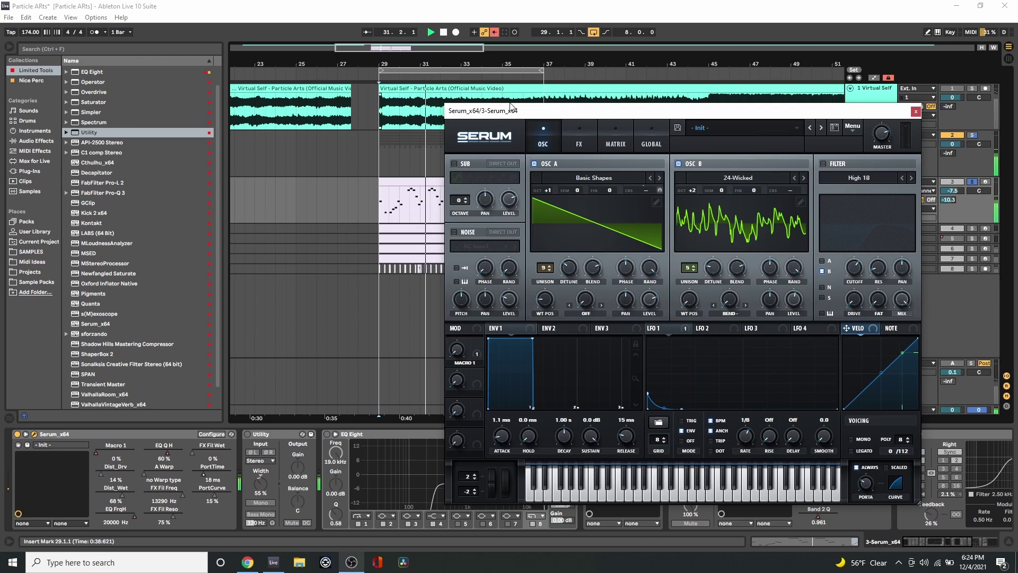
pyautogui.moveTo(510, 106); pyautogui.dragTo(391, 103)
pyautogui.press('space')
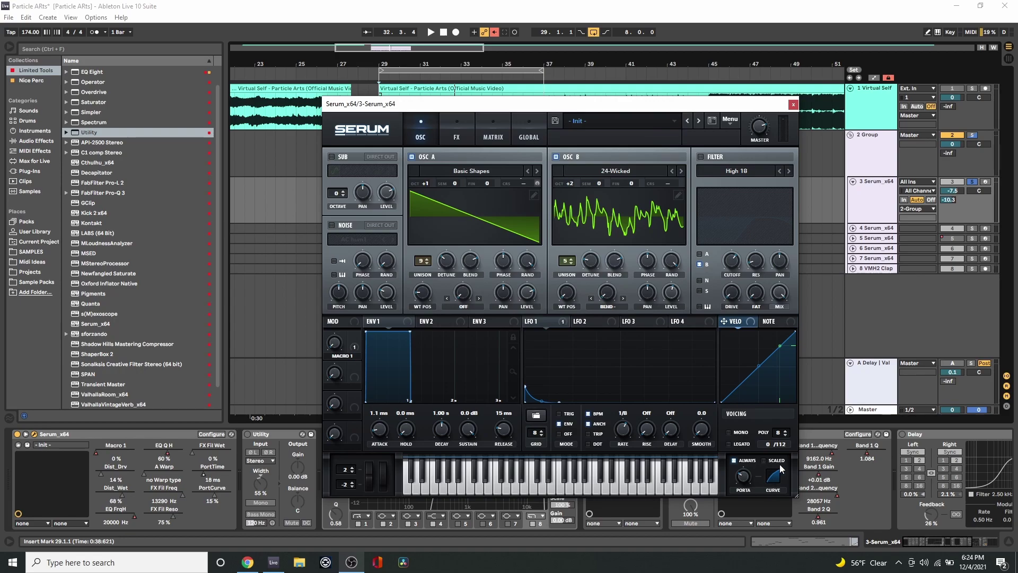
pyautogui.moveTo(777, 468); pyautogui.dragTo(768, 484)
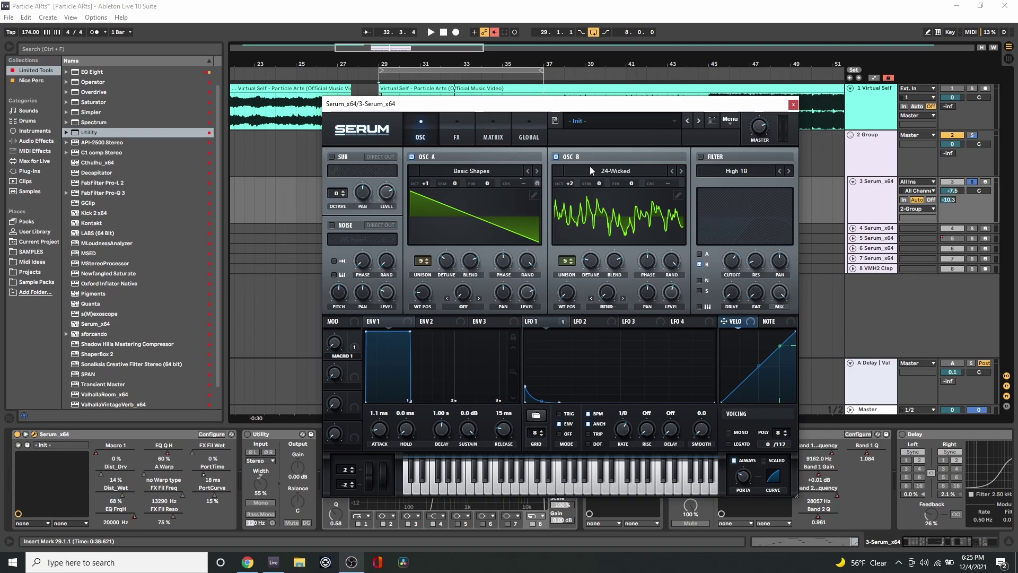
pyautogui.moveTo(553, 110); pyautogui.dragTo(626, 97)
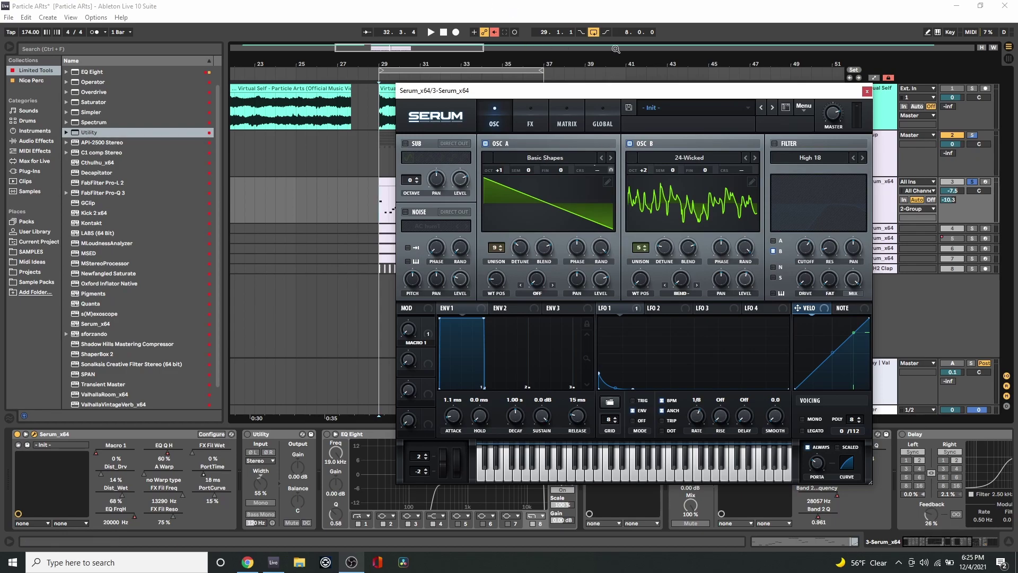
pyautogui.moveTo(843, 91); pyautogui.dragTo(775, 85)
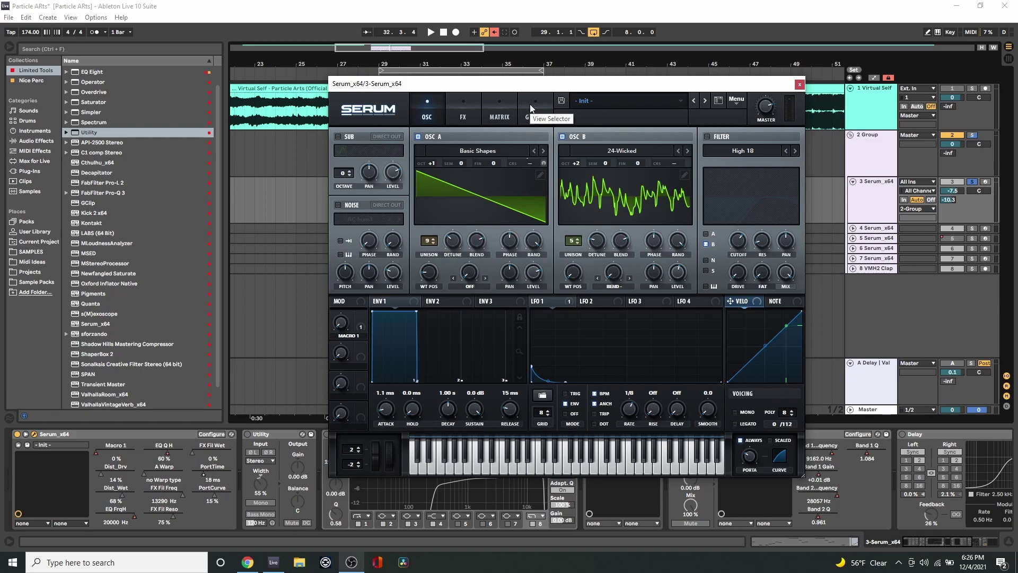
# Play the melody from bar 29 to hear the two oscillators without any effects
pyautogui.moveTo(530, 83); pyautogui.dragTo(630, 84)
pyautogui.click(377, 212)
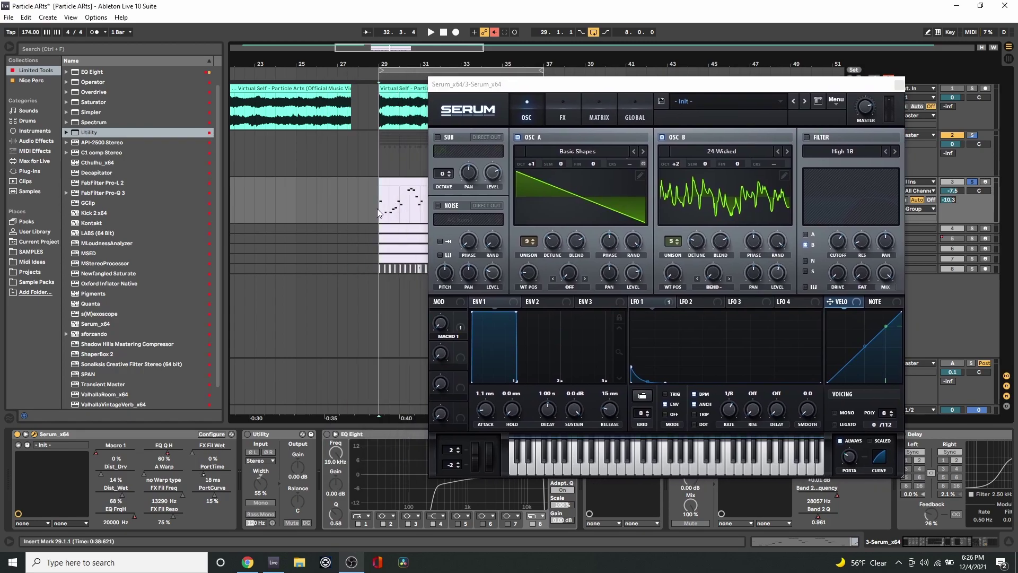
pyautogui.press('space')
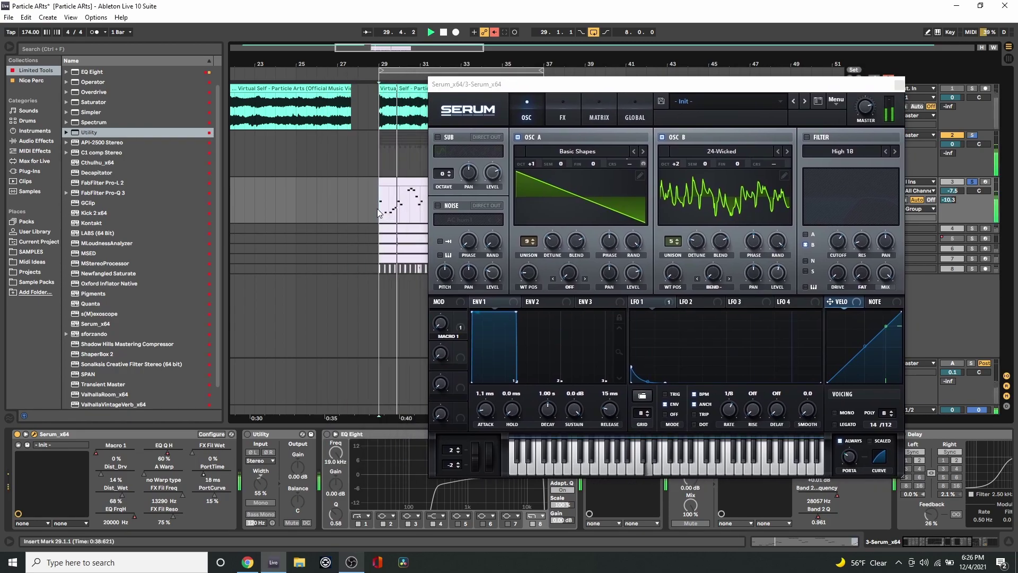
pyautogui.press('space')
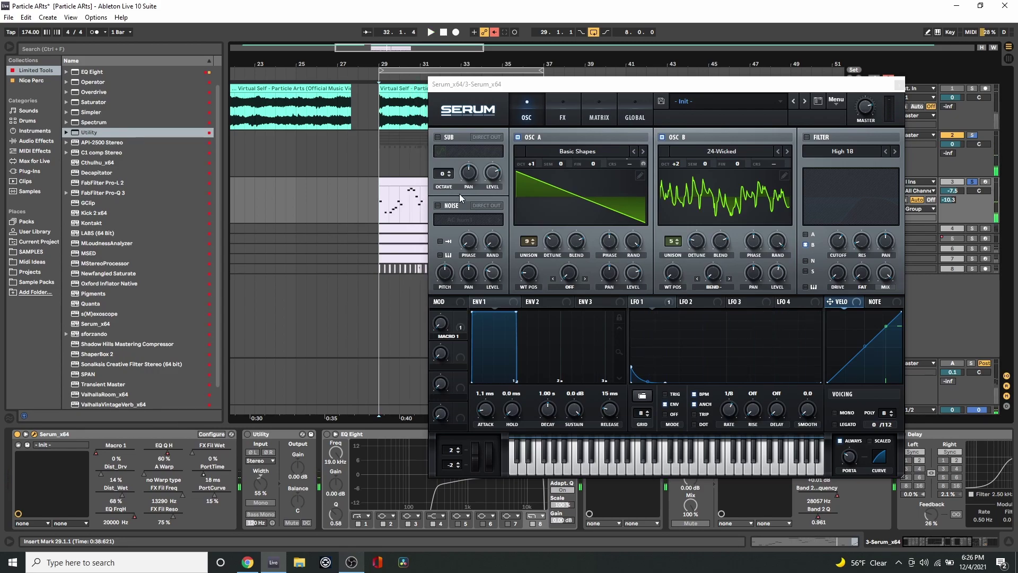
# Enable the Sin Fold distortion in Serum's effects rack and check its wet mix
pyautogui.click(564, 118)
pyautogui.moveTo(556, 84); pyautogui.dragTo(408, 91)
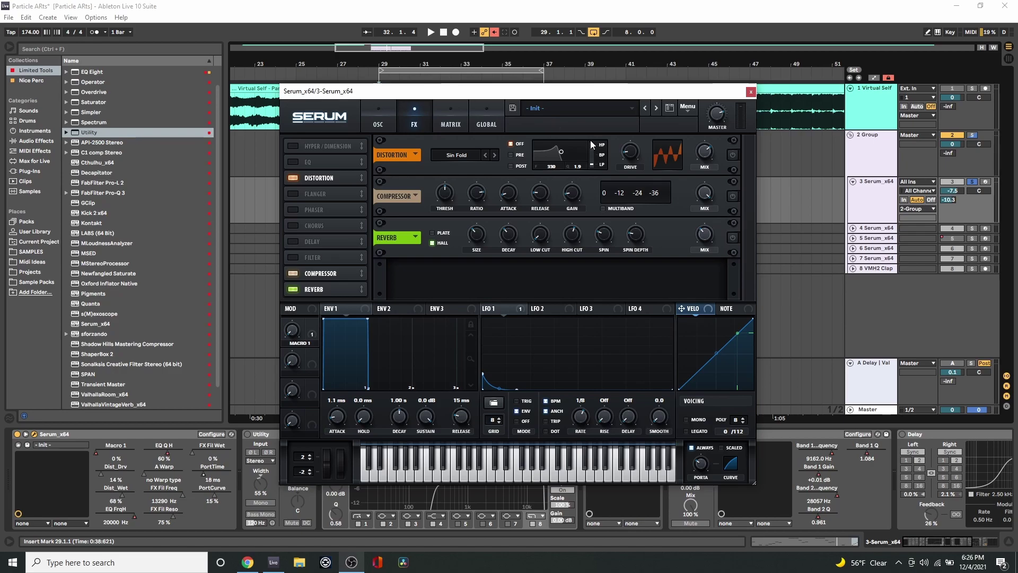
pyautogui.click(731, 154)
pyautogui.moveTo(663, 90); pyautogui.dragTo(631, 151)
pyautogui.moveTo(601, 216)
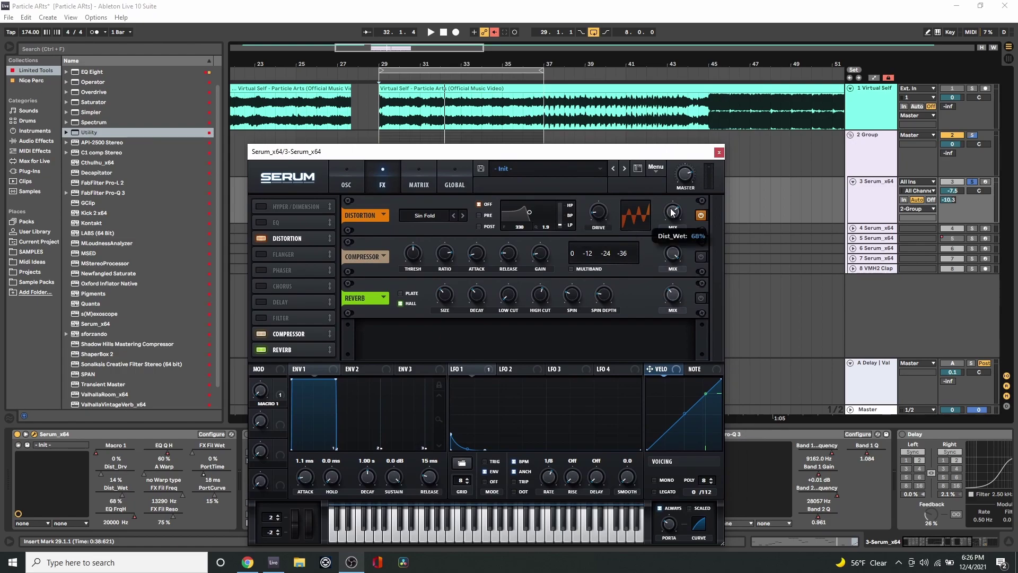
# Select the melody clip on the 3 Serum_x64 track and play it to hear the distortion
pyautogui.moveTo(539, 157); pyautogui.dragTo(530, 217)
pyautogui.click(399, 183)
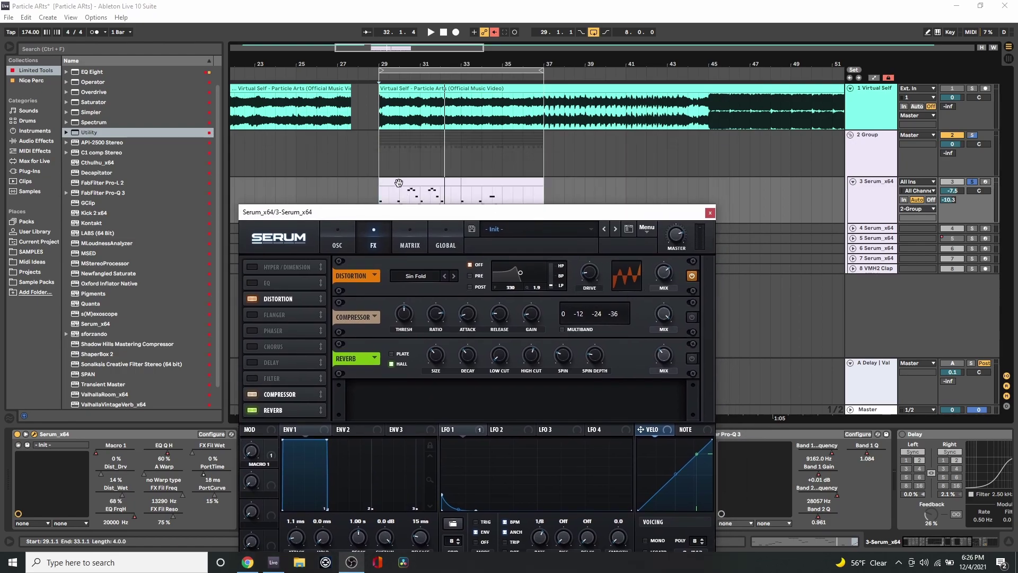
pyautogui.press('space')
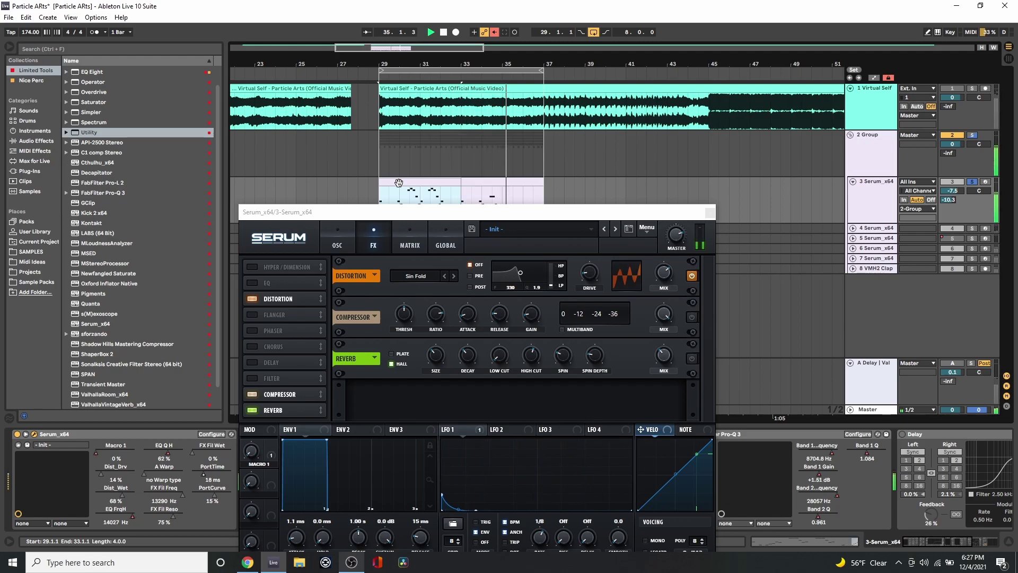
pyautogui.press('space')
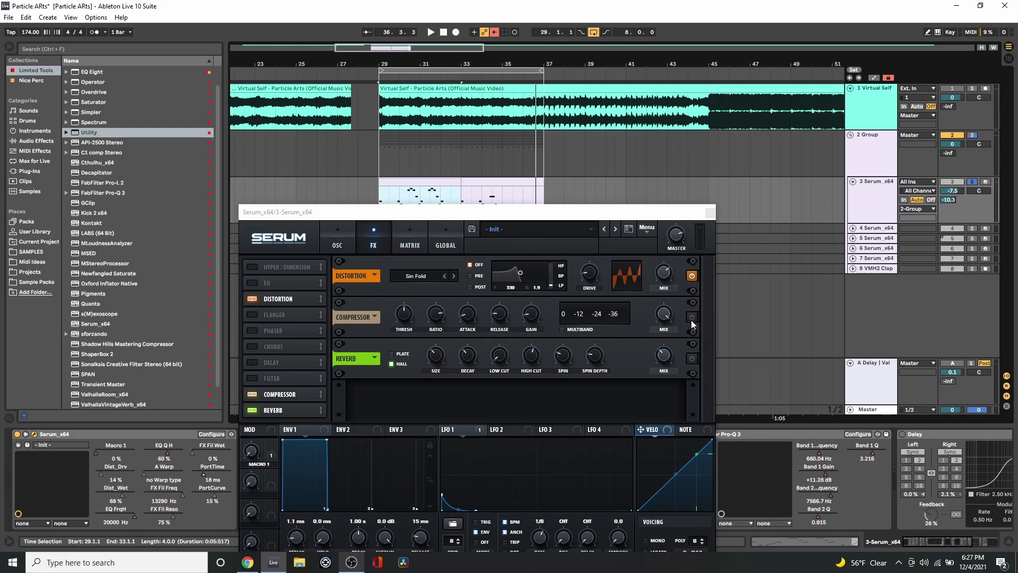
# Play the melody from bar 29 to compare the sound with and without Serum's compressor, and leave the compressor enabled
pyautogui.moveTo(601, 214); pyautogui.dragTo(710, 243)
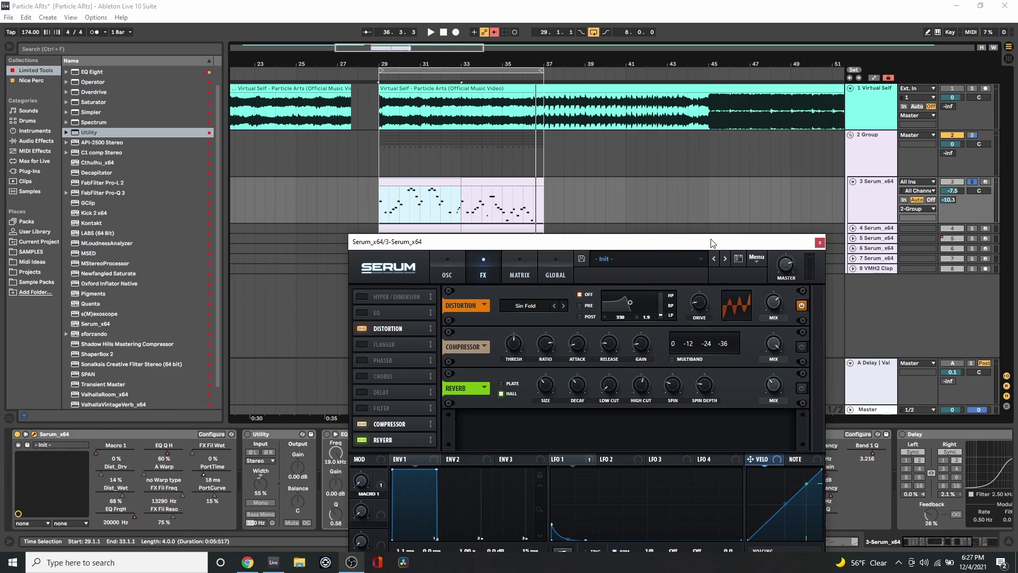
pyautogui.moveTo(711, 242); pyautogui.dragTo(719, 242)
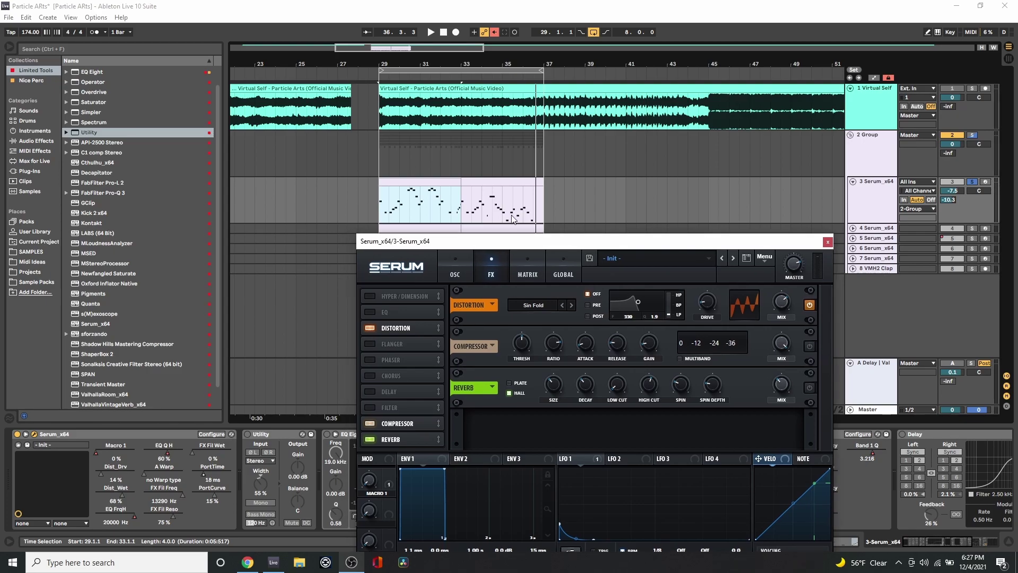
pyautogui.click(380, 203)
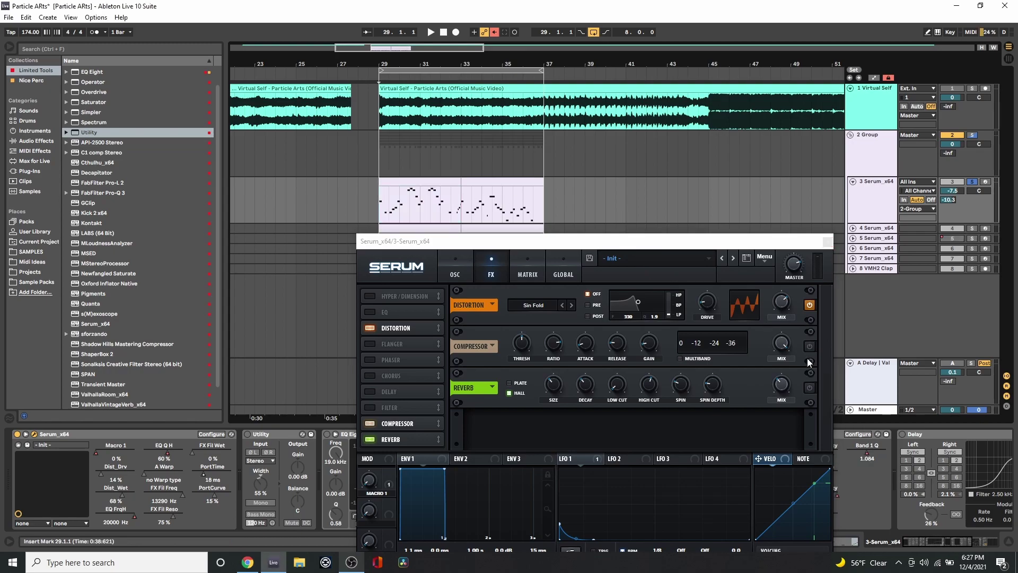
pyautogui.press('space')
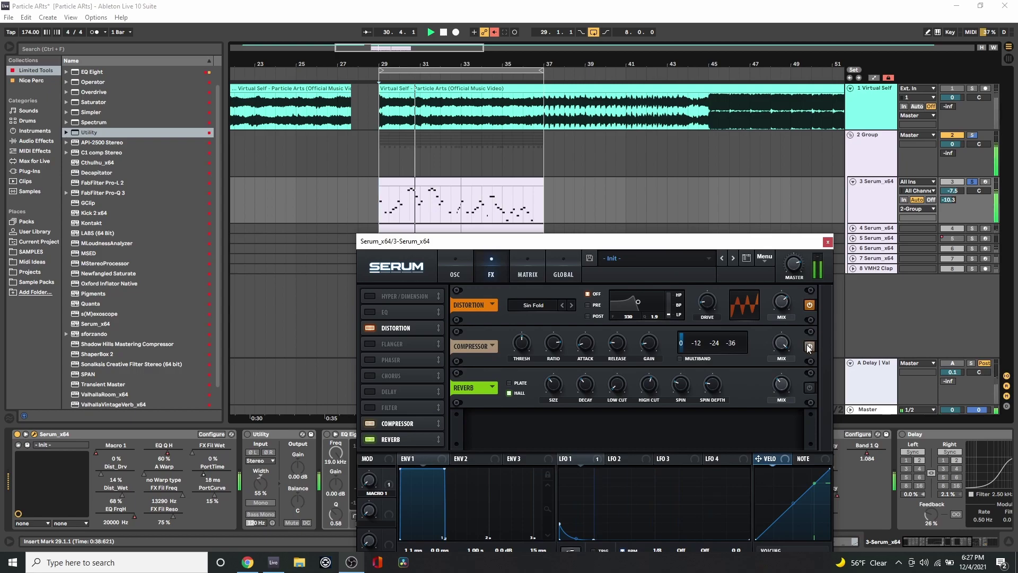
pyautogui.click(809, 346)
pyautogui.press('space')
pyautogui.press('space')
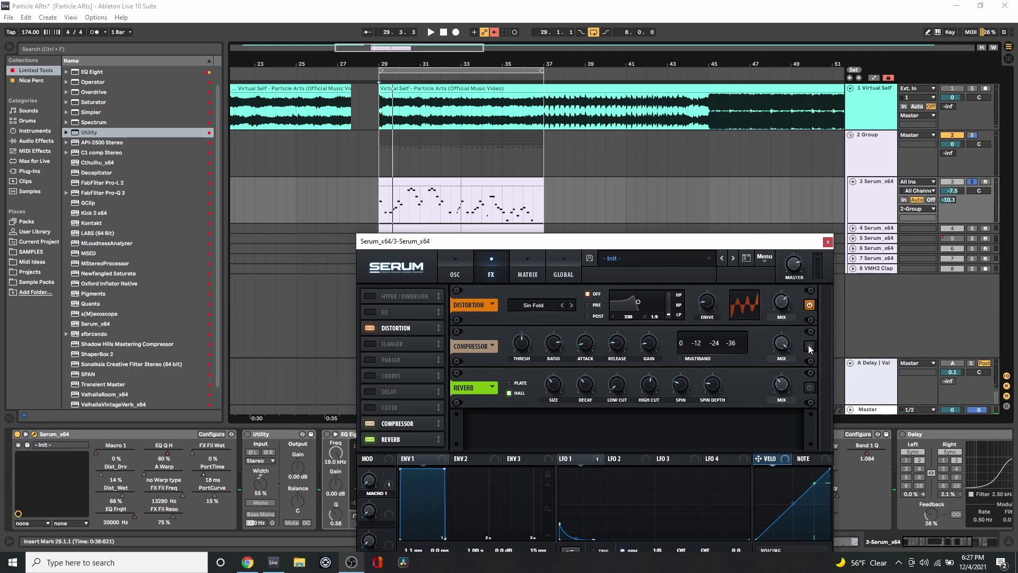
pyautogui.click(809, 346)
# Check the compressor's release and ratio in Serum and play the melody with distortion and compression
pyautogui.moveTo(615, 347)
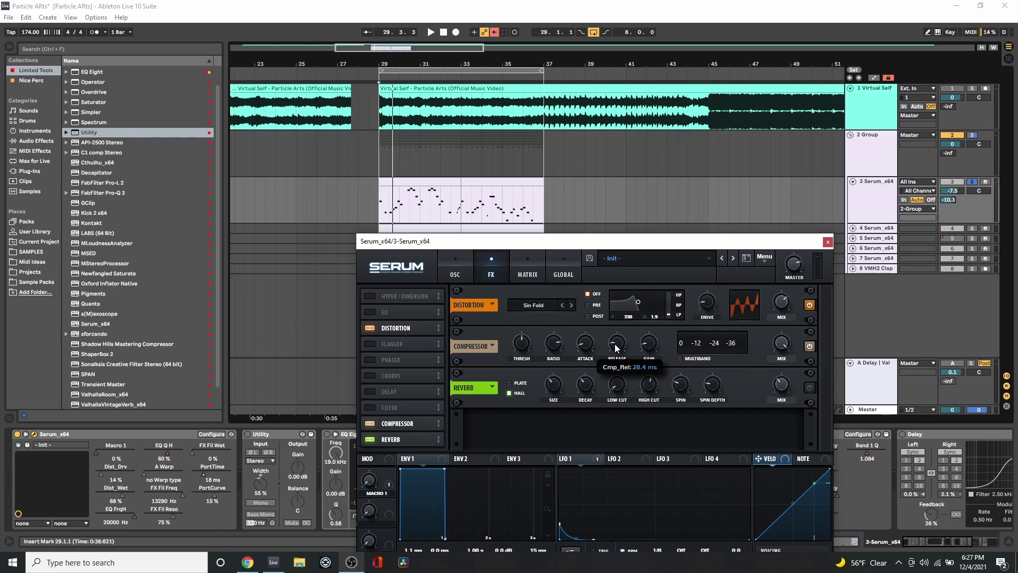
pyautogui.moveTo(558, 347)
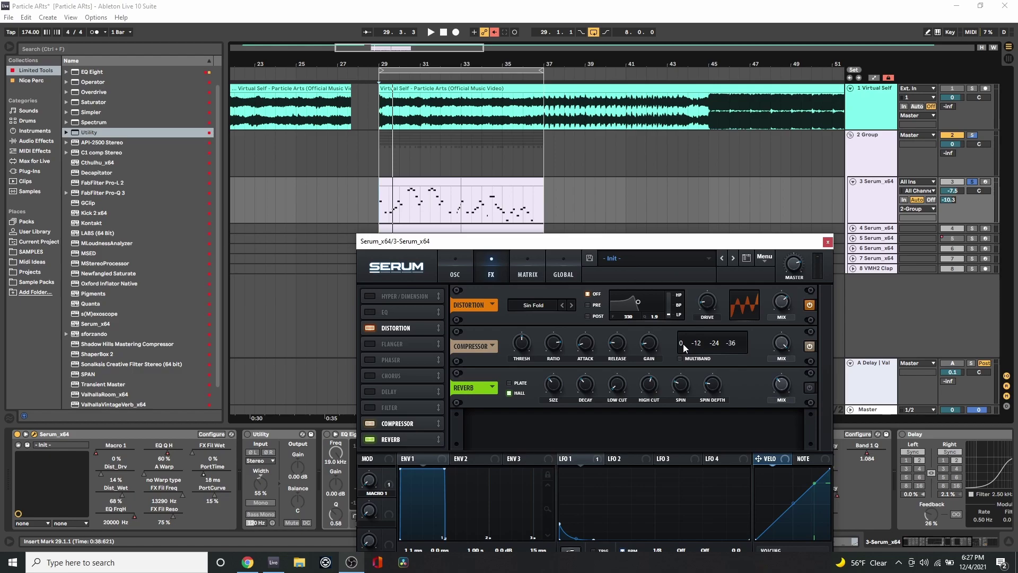
pyautogui.press('space')
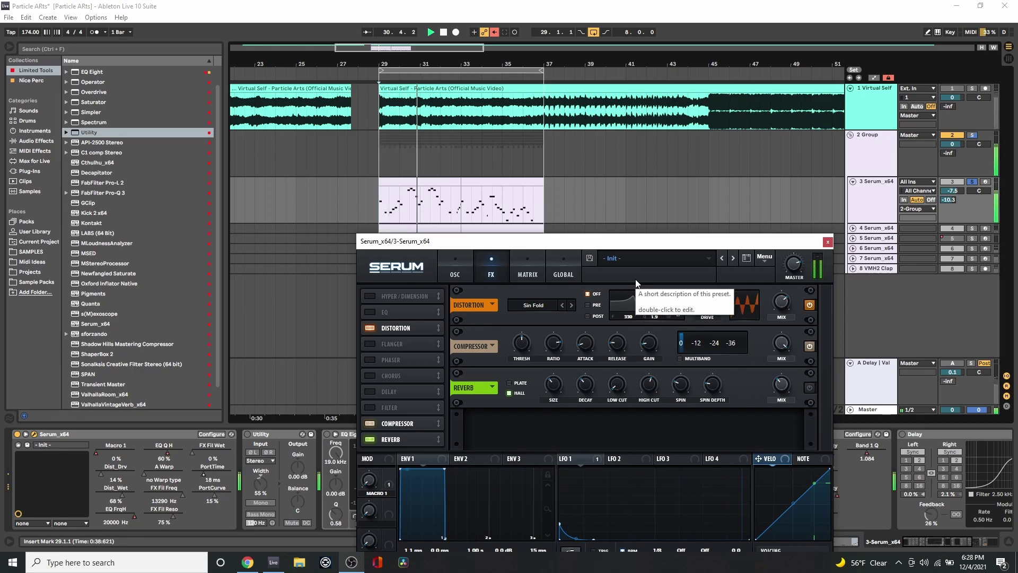
pyautogui.press('space')
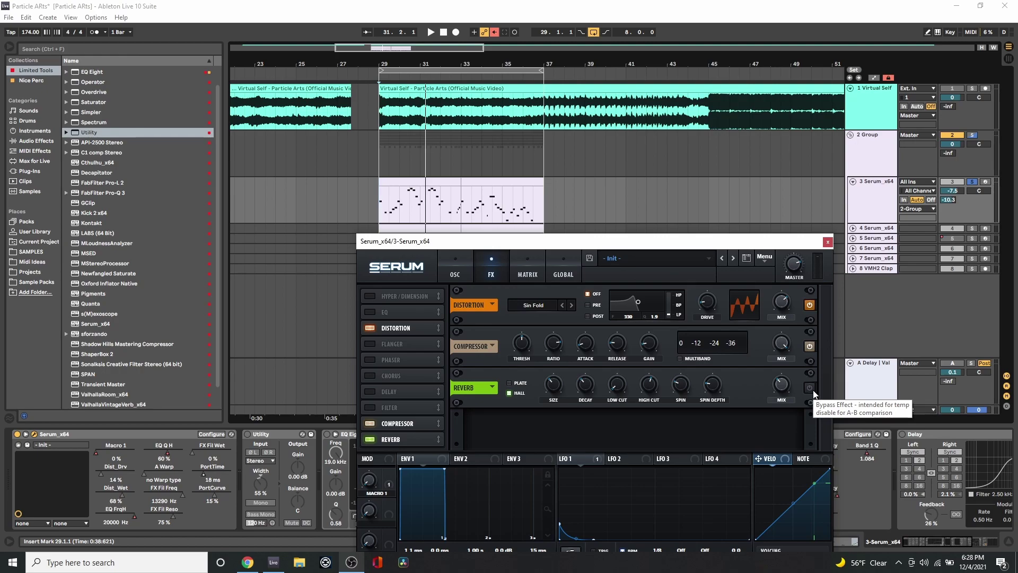
# Enable the Hall reverb in Serum's effects rack and play the melody clip with it
pyautogui.click(812, 390)
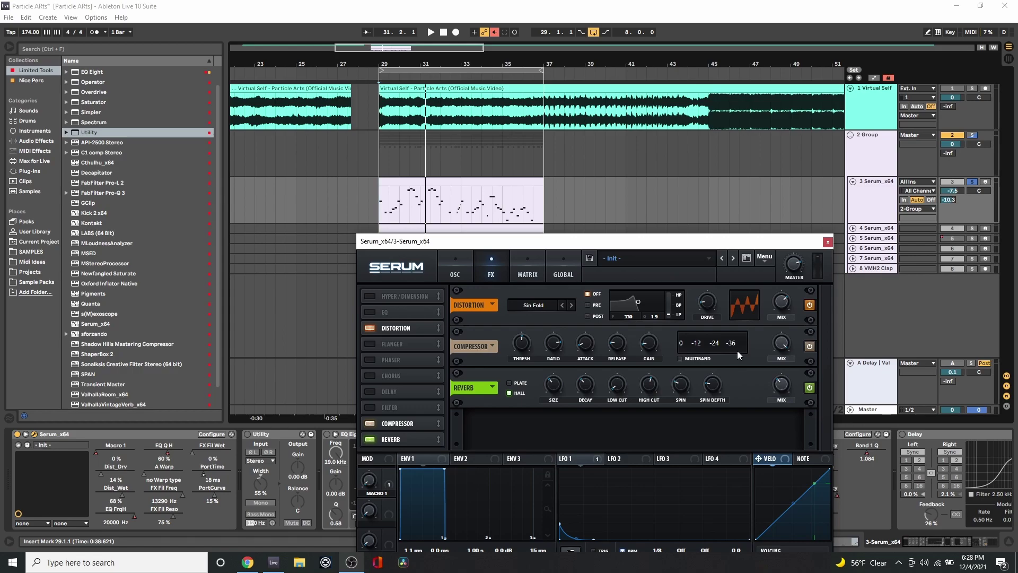
pyautogui.click(414, 183)
pyautogui.press('space')
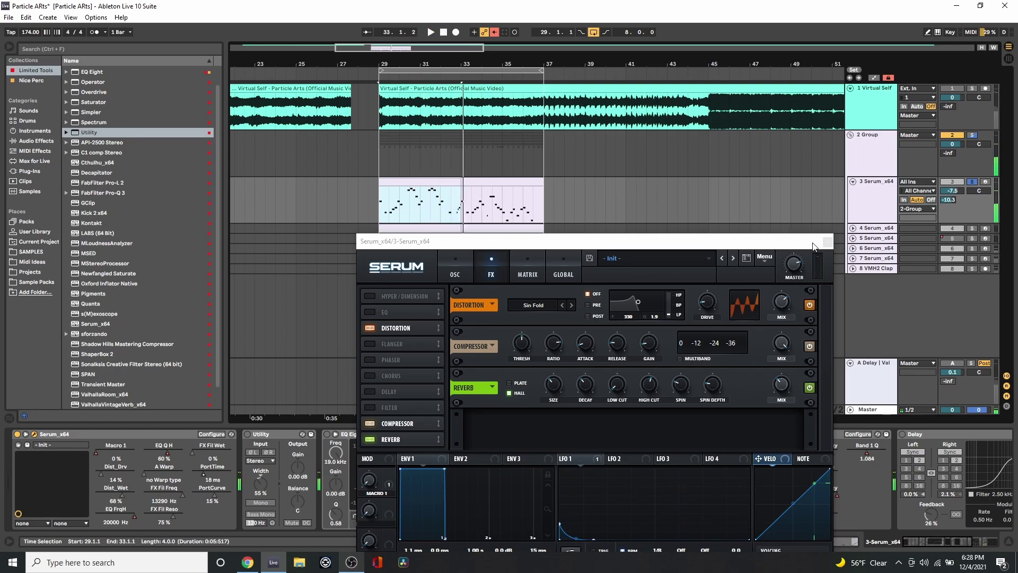
pyautogui.moveTo(813, 242); pyautogui.dragTo(777, 180)
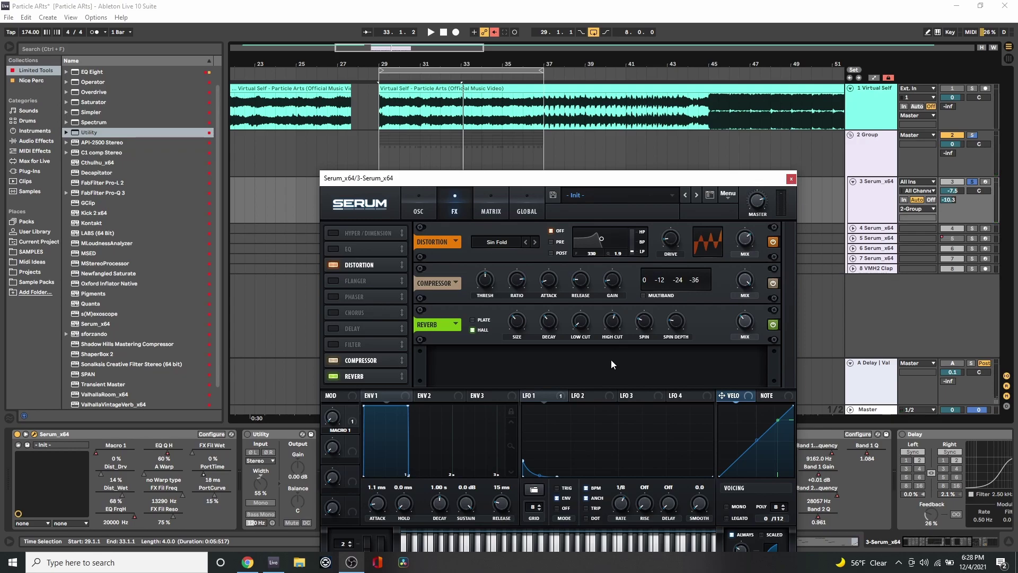
# Close Serum, show the track automation, re-enable overridden automation, and focus on the Macro 1 automation after bar 33
pyautogui.click(418, 210)
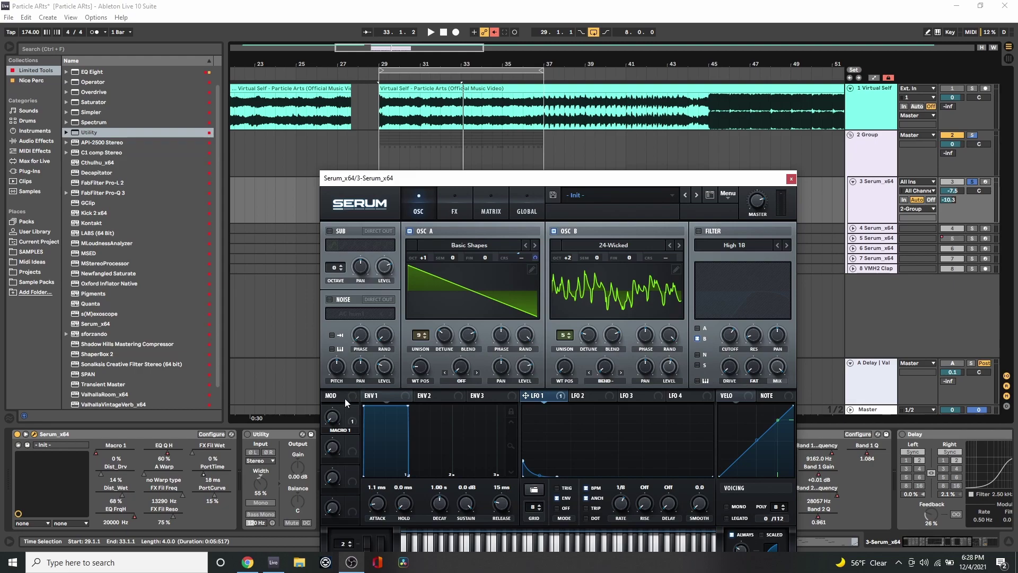
pyautogui.click(791, 178)
pyautogui.press('a')
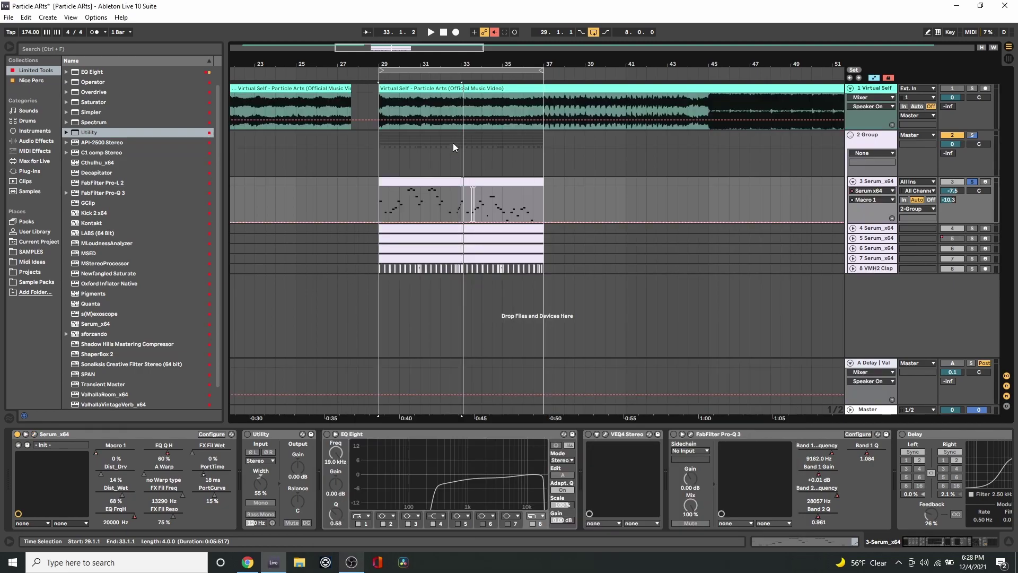
pyautogui.click(494, 33)
pyautogui.moveTo(469, 64); pyautogui.dragTo(469, 153)
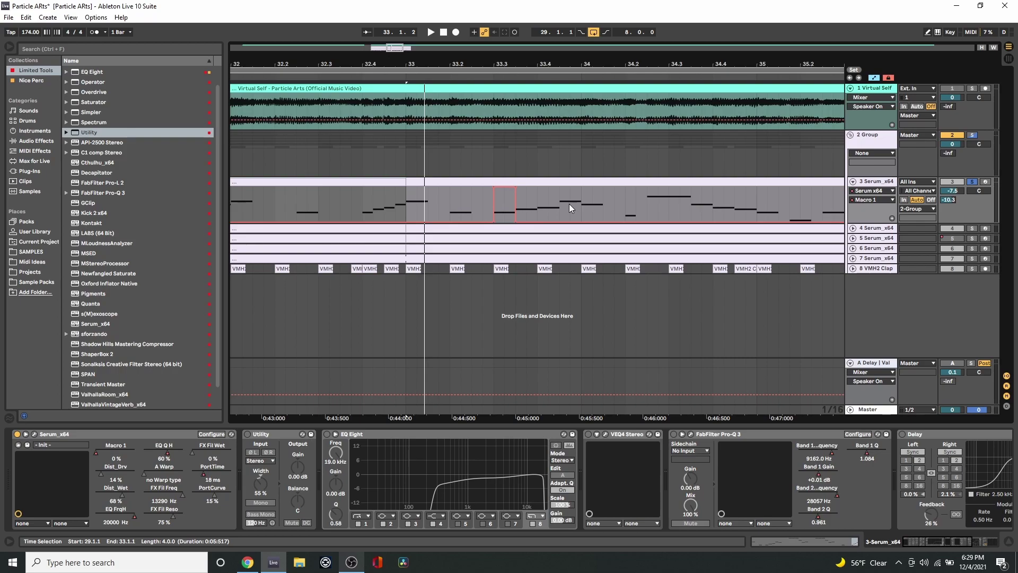
# Play the melody from bar 33 to hear the Macro 1 automation at 33.3
pyautogui.click(407, 206)
pyautogui.press('space')
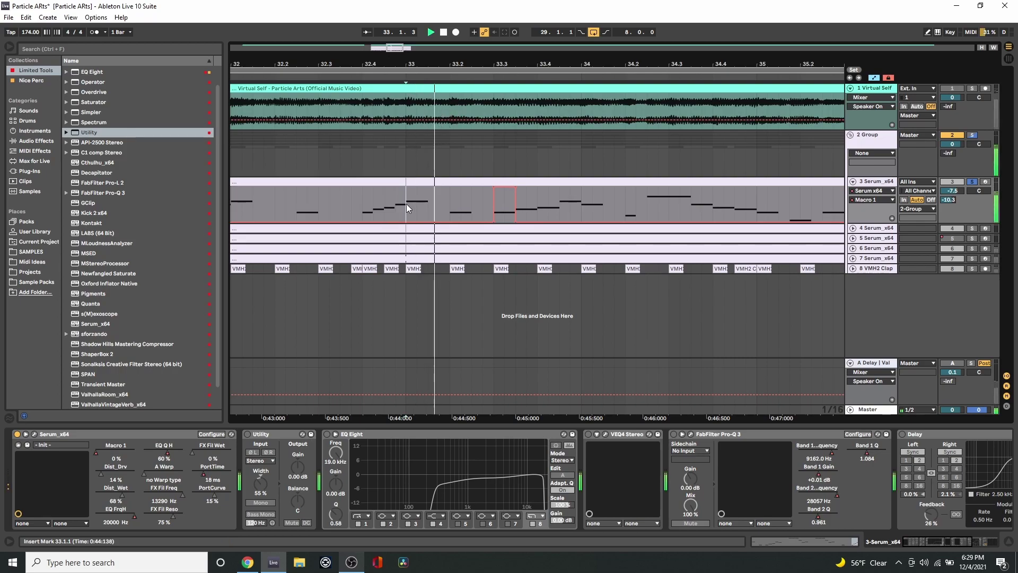
pyautogui.moveTo(507, 186); pyautogui.dragTo(507, 212)
pyautogui.press('space')
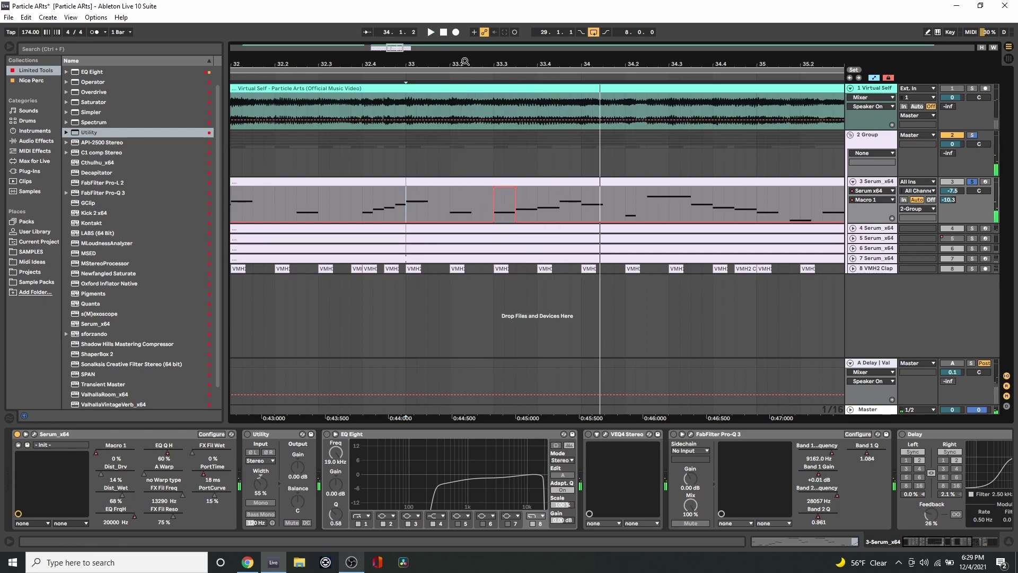
pyautogui.press('space')
pyautogui.press('space')
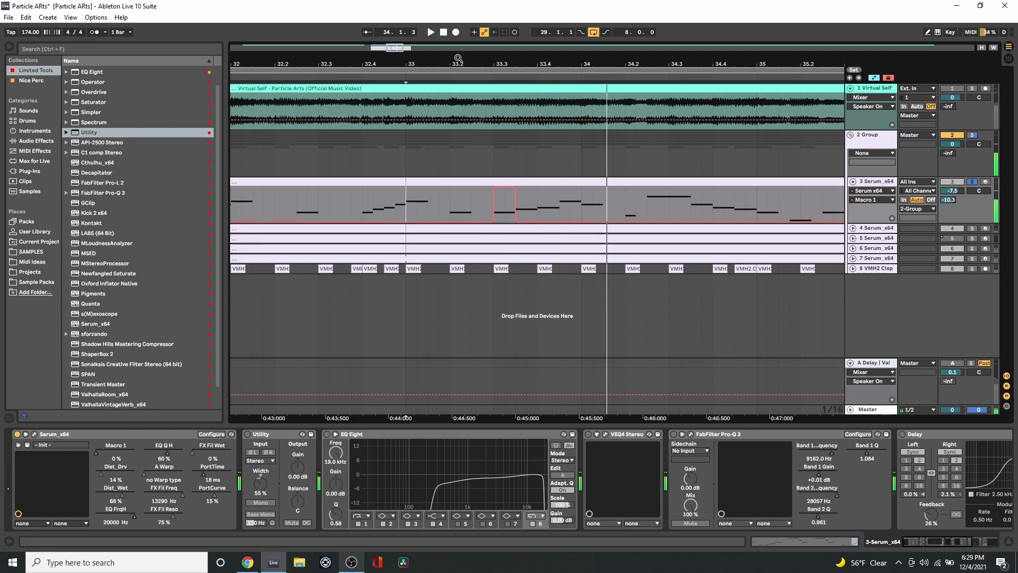
# Reopen Serum on the 3 Serum_x64 track, review its effects rack, and close the plugin window
pyautogui.click(34, 434)
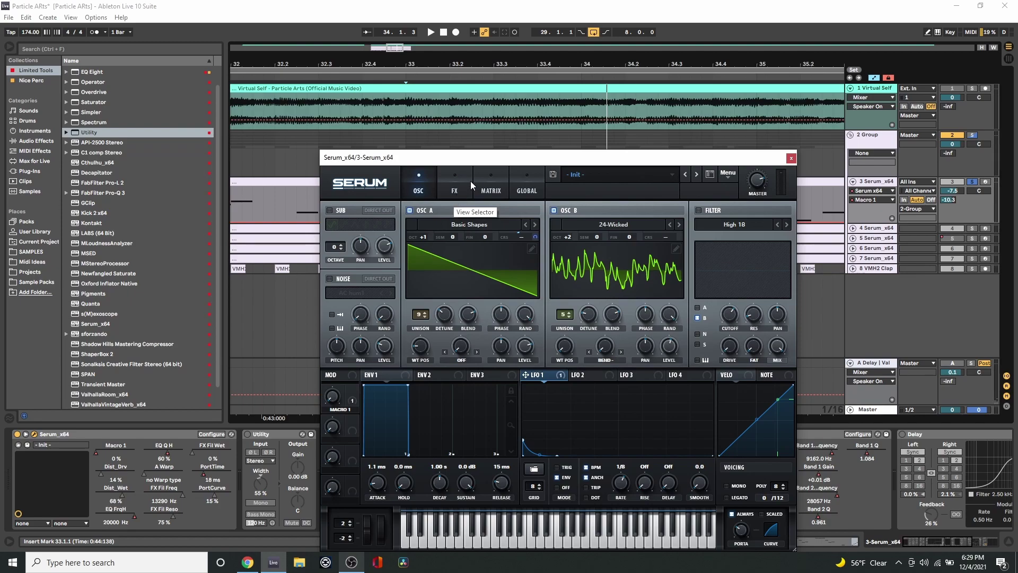
pyautogui.click(454, 190)
pyautogui.moveTo(514, 166); pyautogui.dragTo(406, 121)
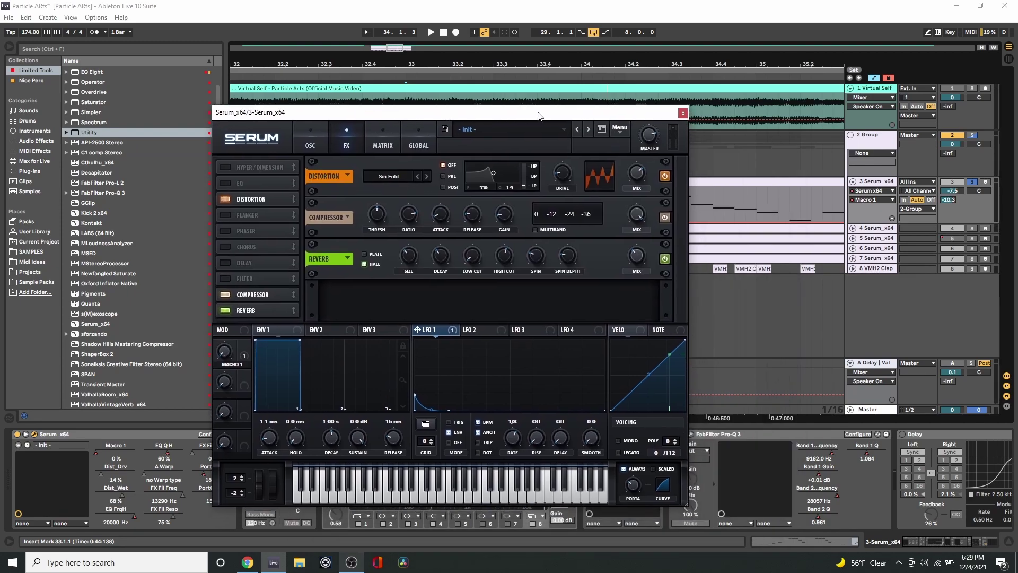
pyautogui.click(683, 113)
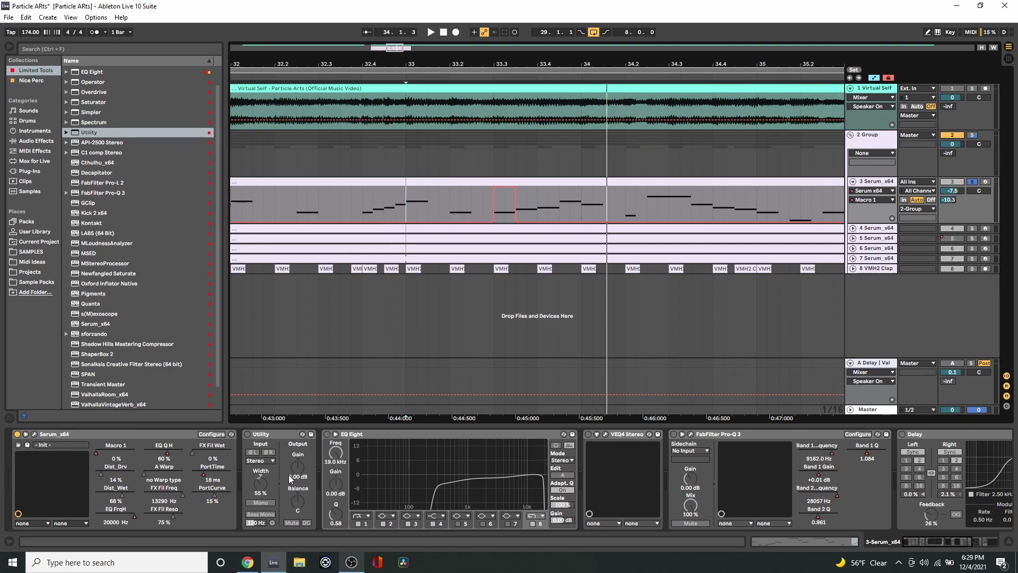
# Turn on the Utility device placed after Serum in the track's device chain
pyautogui.click(247, 435)
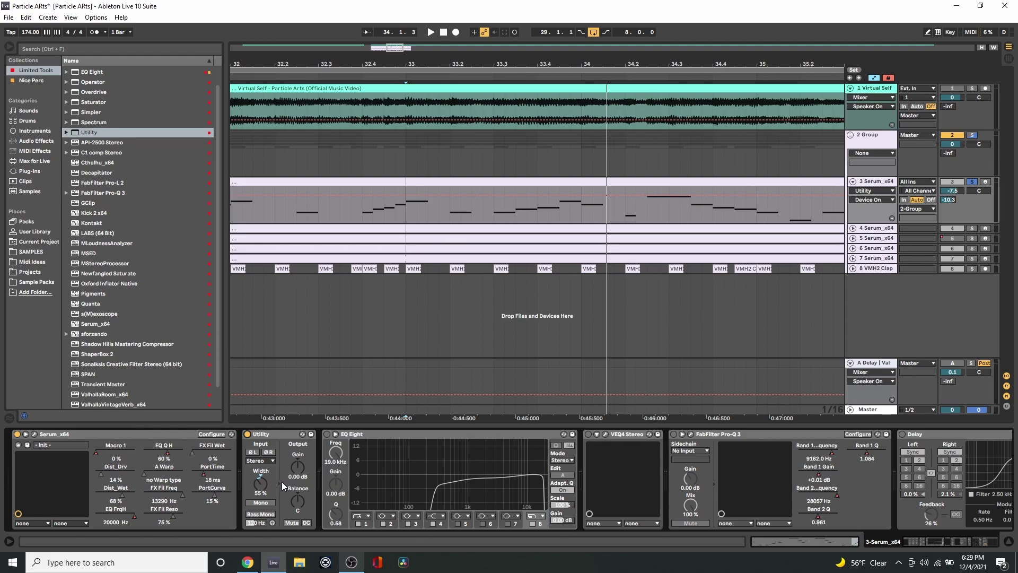
# Play the Serum melody from bar 29, comparing the sound with the Utility device bypassed and active, and leave it on
pyautogui.moveTo(388, 66); pyautogui.dragTo(436, 65)
pyautogui.click(265, 180)
pyautogui.press('space')
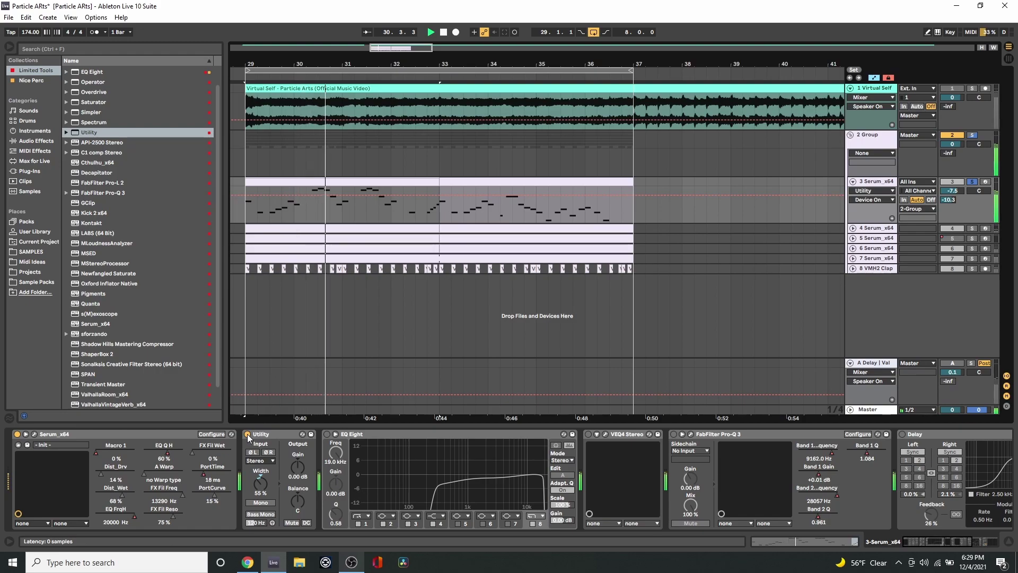
pyautogui.press('space')
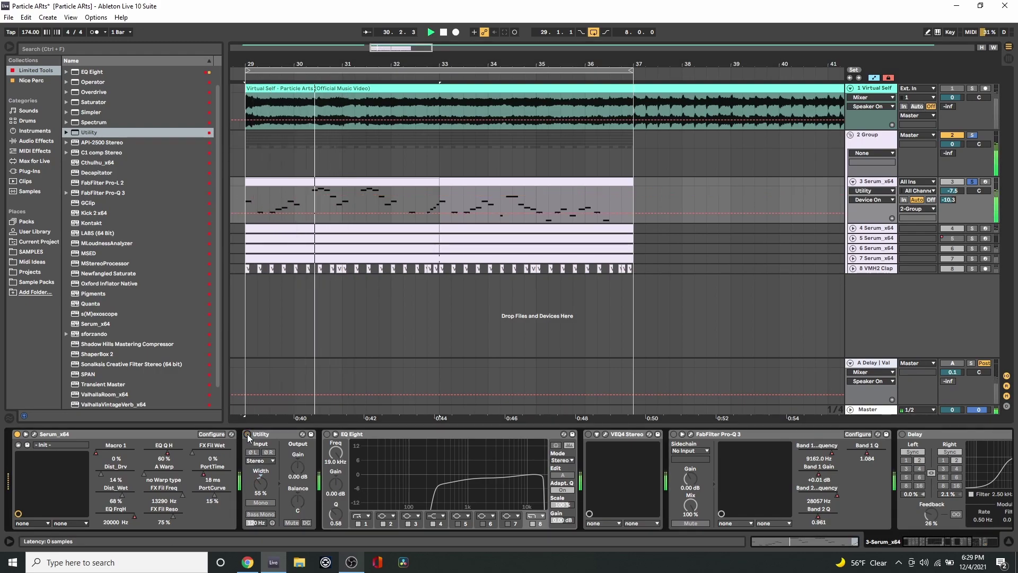
pyautogui.press('space')
pyautogui.click(247, 434)
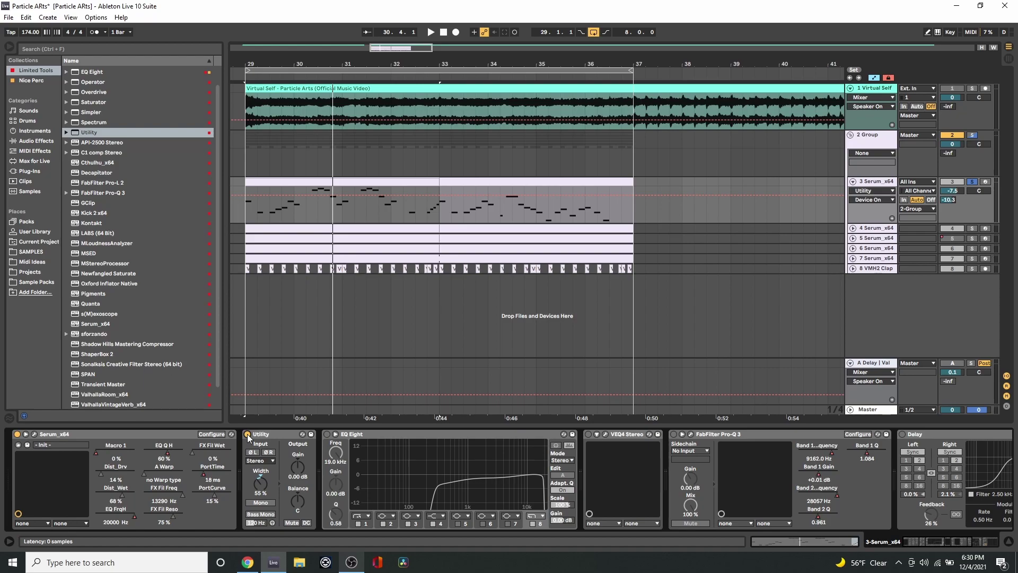
# Turn on the EQ Eight after the Utility and play the melody from bar 29 to hear its effect
pyautogui.click(392, 433)
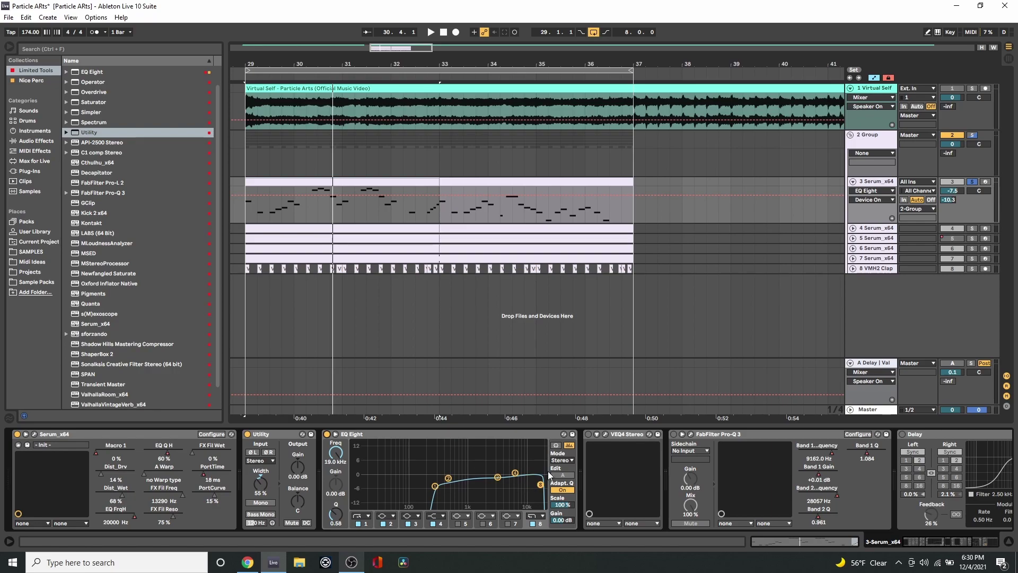
pyautogui.click(250, 210)
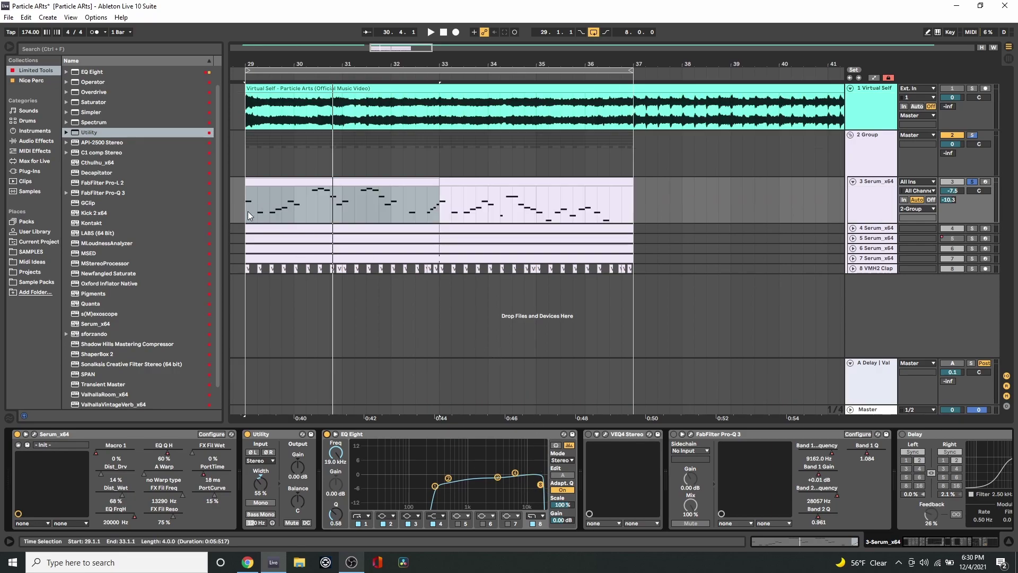
pyautogui.press('space')
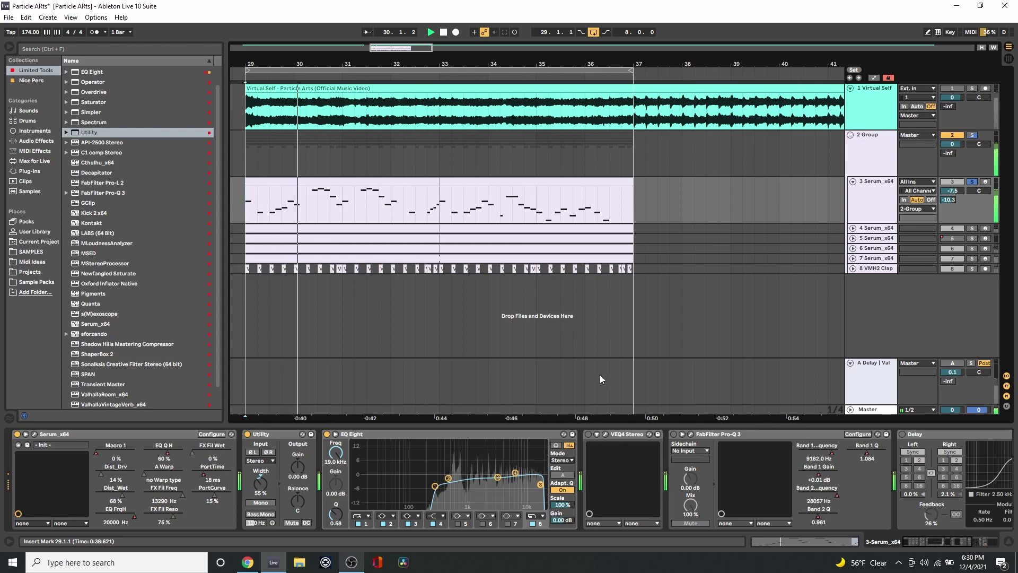
# Turn on the VEQ4 Stereo, audition it while examining its band settings, and close its plugin window
pyautogui.click(606, 434)
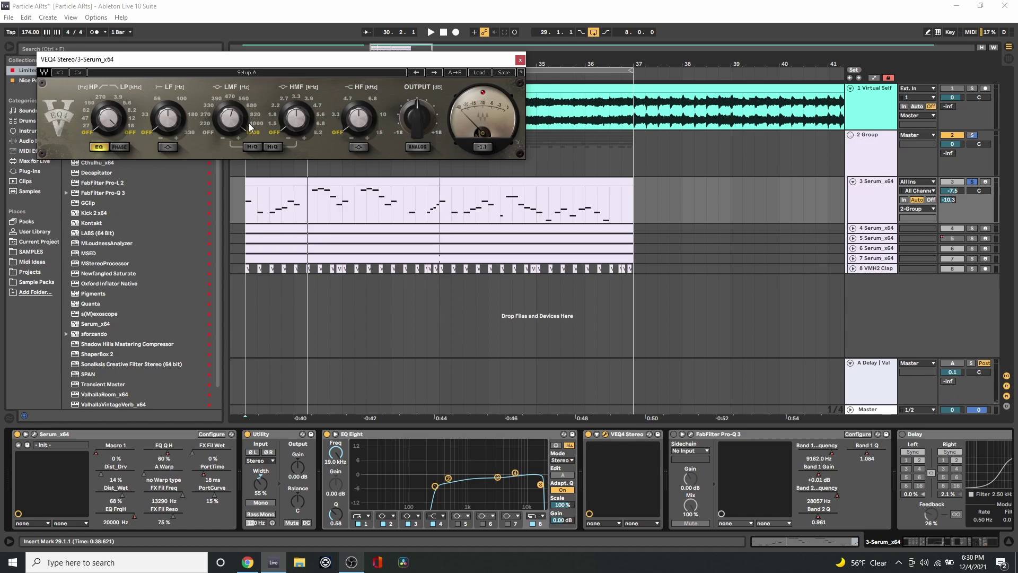
pyautogui.press('space')
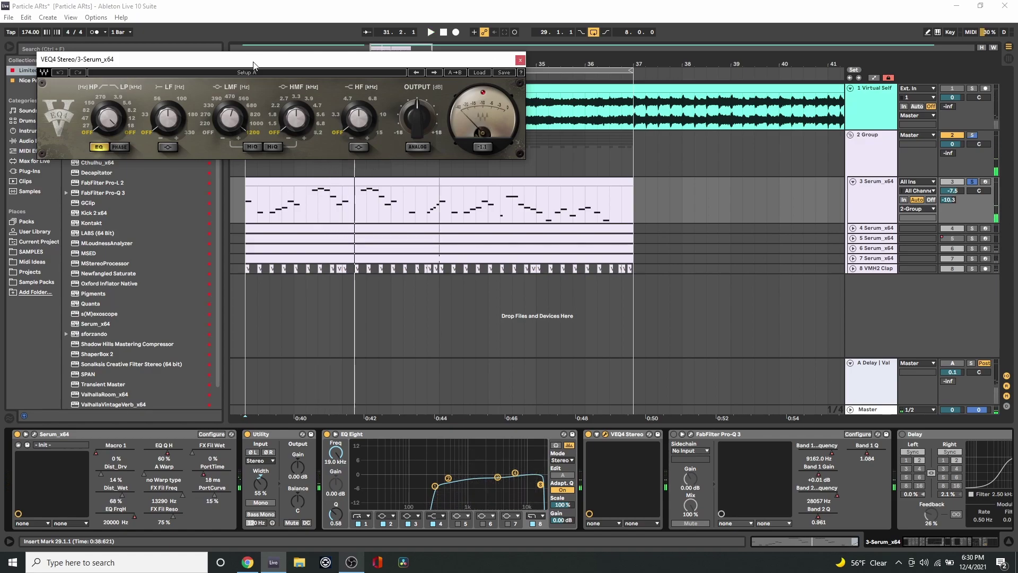
pyautogui.moveTo(237, 125)
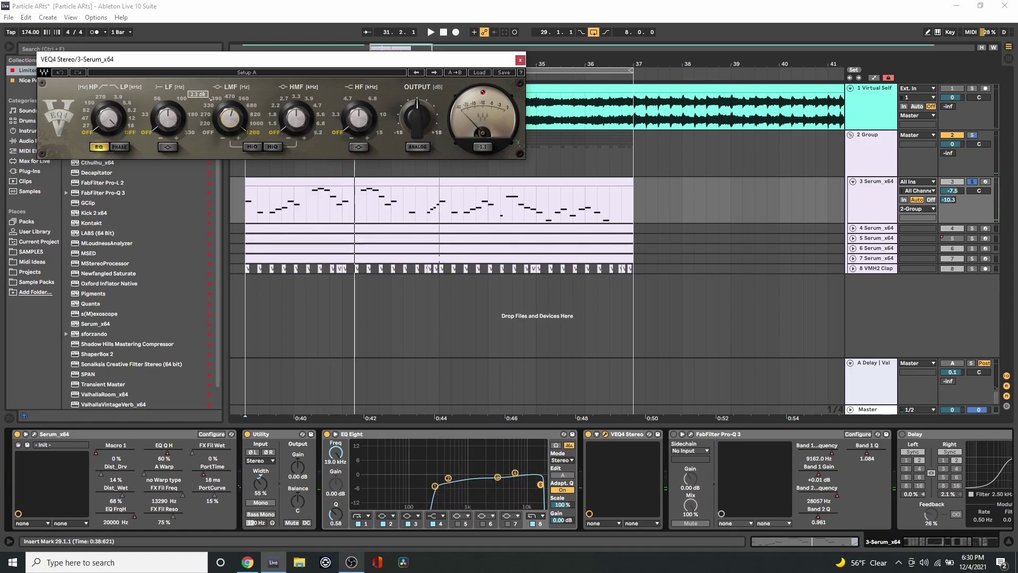
pyautogui.click(520, 59)
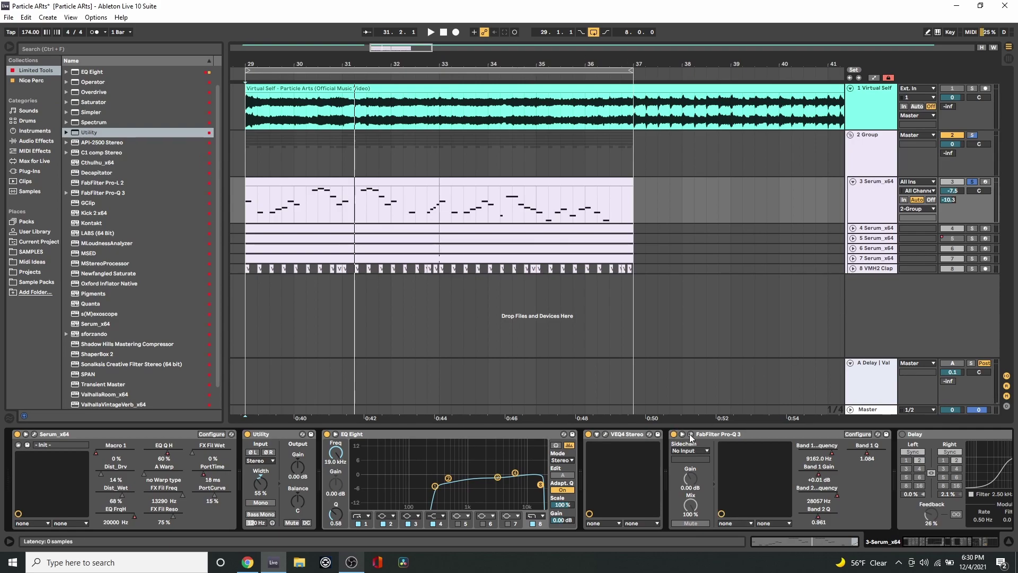
# Turn on FabFilter Pro-Q 3, open its window, and show the track's Band 1 Frequency automation around bar 35
pyautogui.click(690, 437)
pyautogui.moveTo(492, 215); pyautogui.dragTo(379, 186)
pyautogui.click(538, 213)
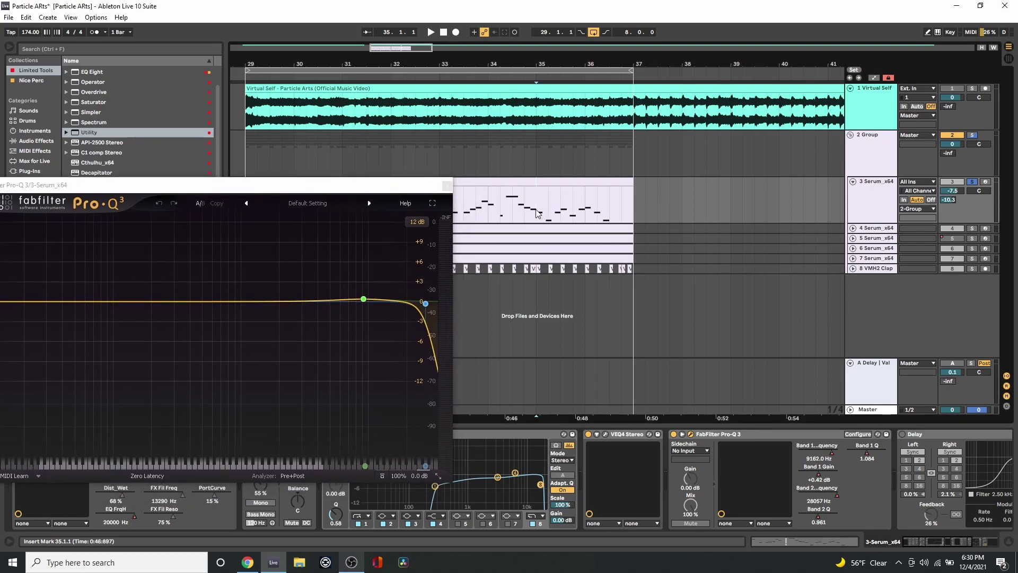
pyautogui.press('a')
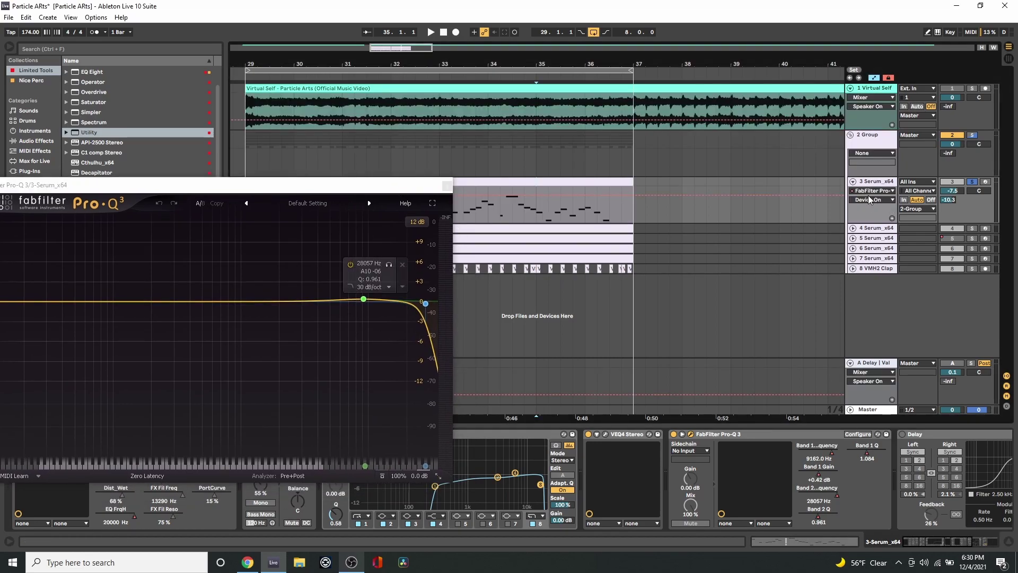
pyautogui.click(869, 199)
pyautogui.click(869, 239)
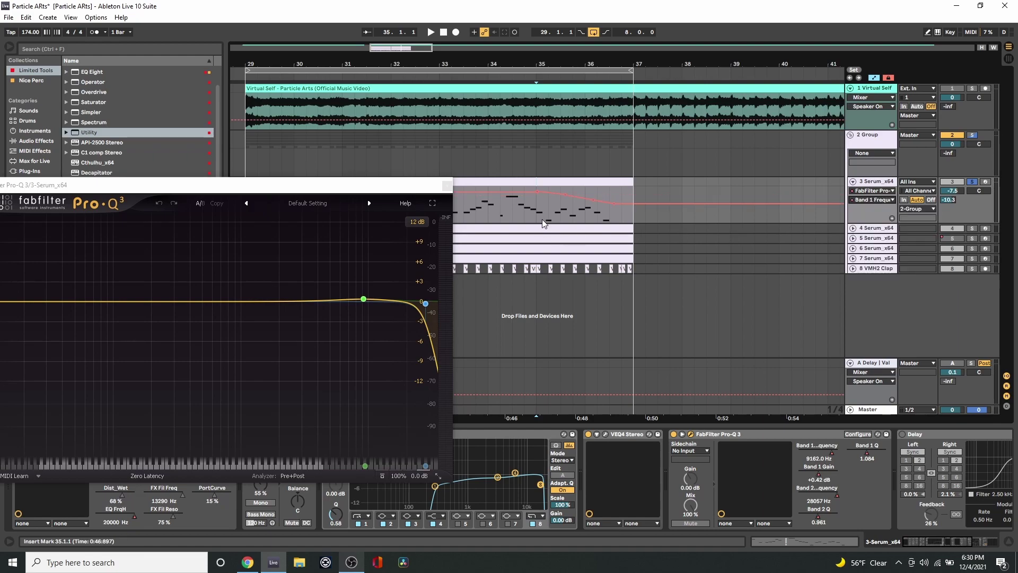
# Compare the original Virtual Self track with the Serum melody from bar 35 while watching Pro-Q 3's automated bands, then close its window
pyautogui.press('space')
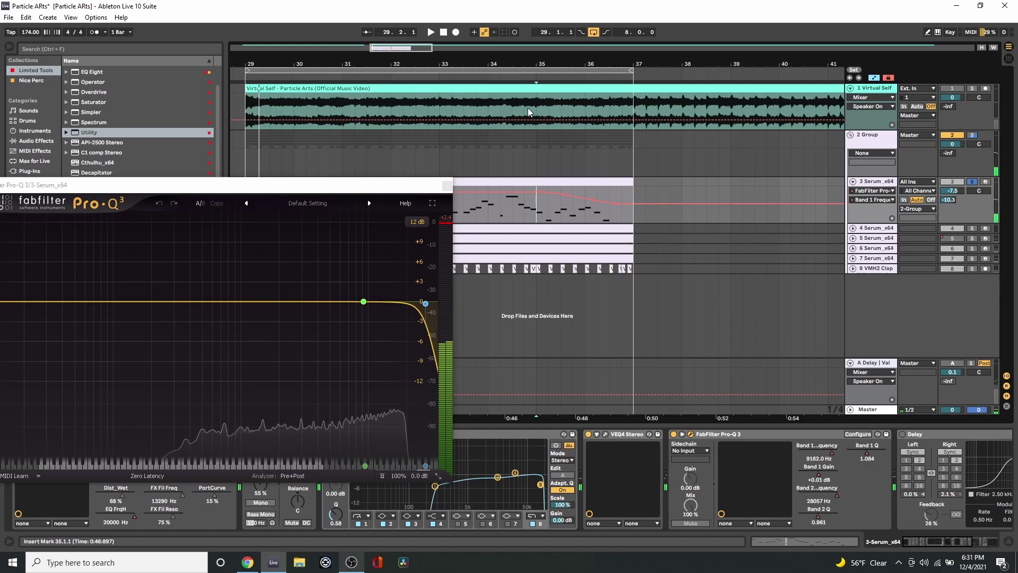
pyautogui.click(536, 108)
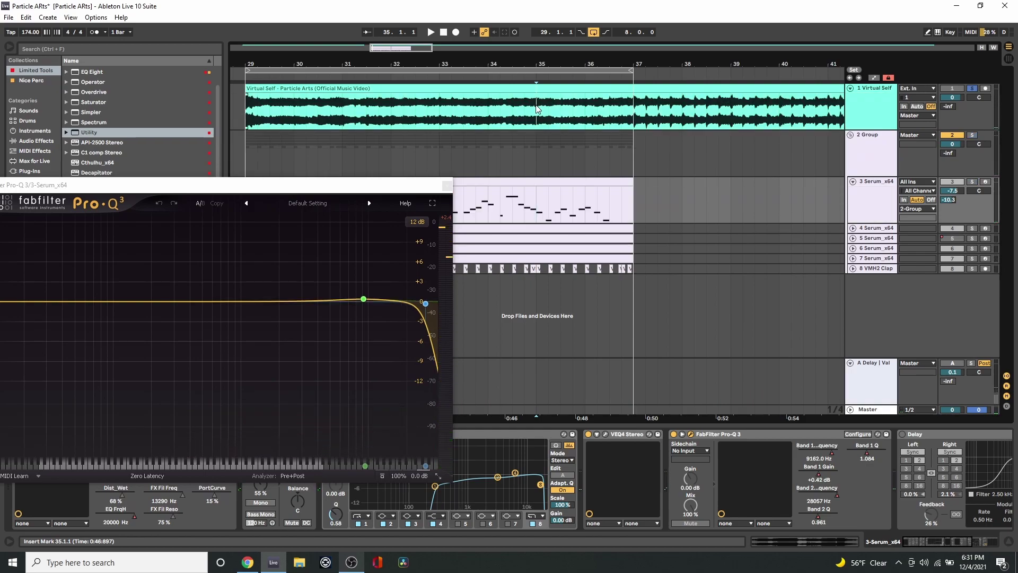
pyautogui.press('space')
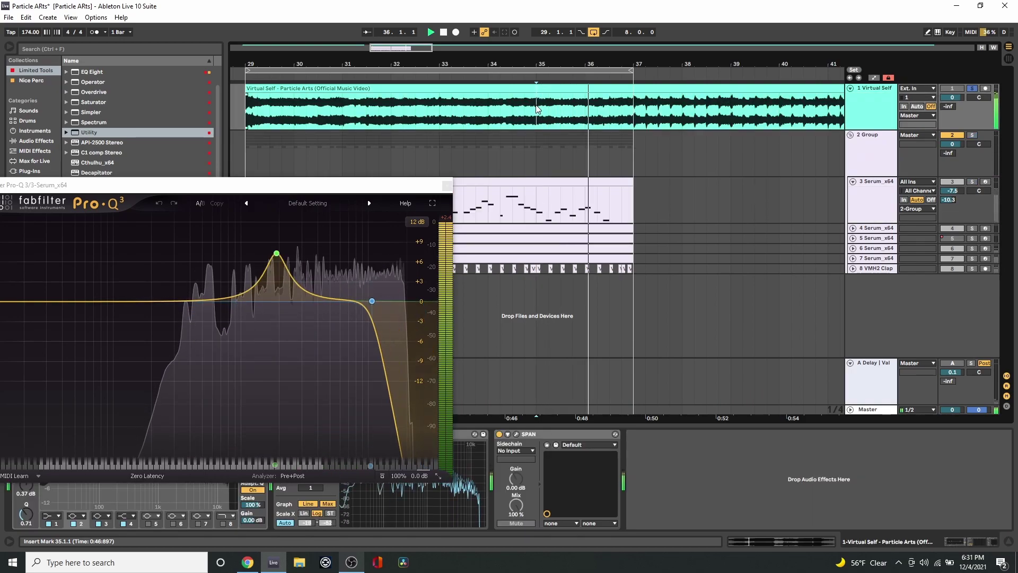
pyautogui.press('space')
pyautogui.click(539, 200)
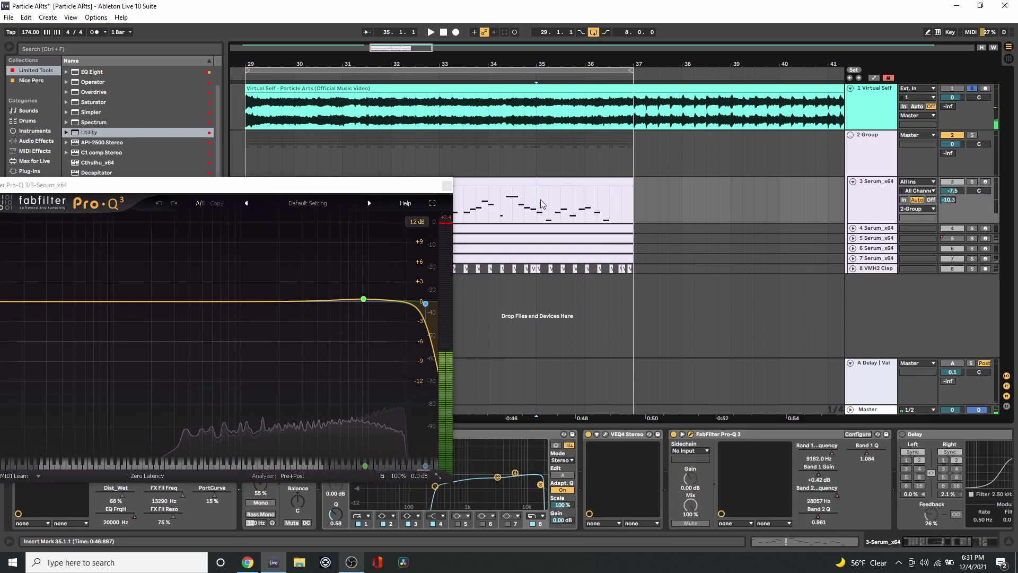
pyautogui.press('space')
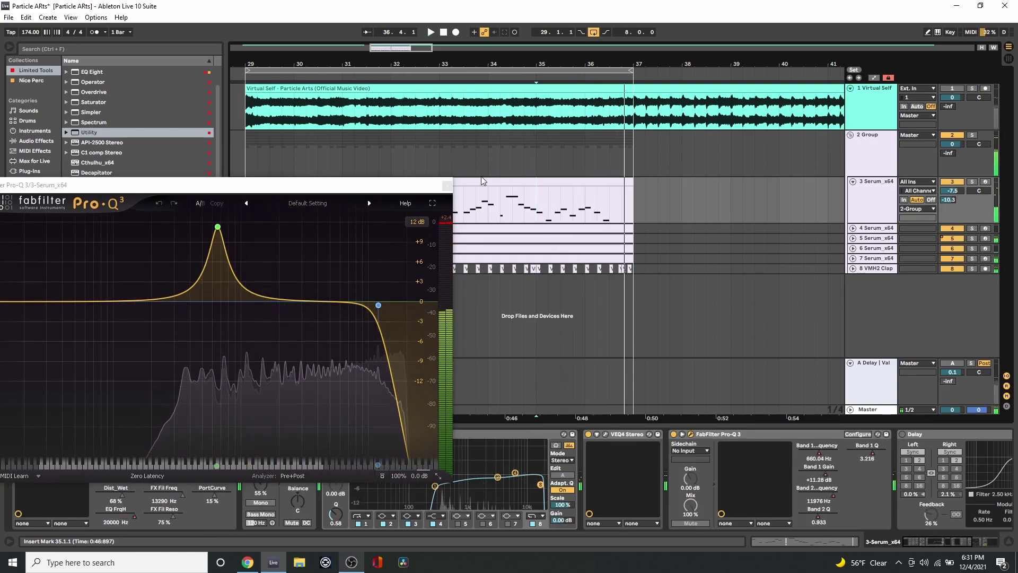
pyautogui.press('space')
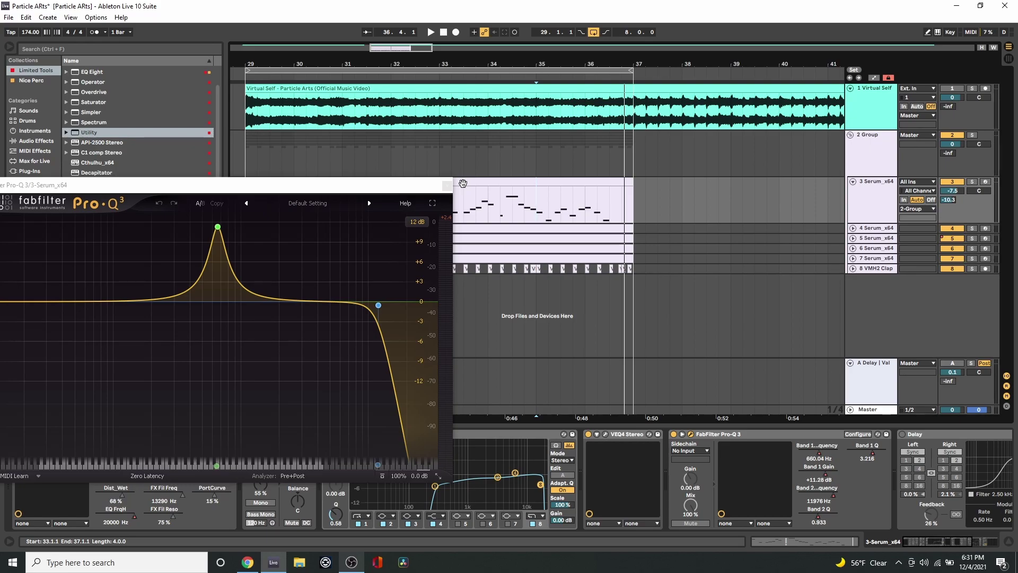
pyautogui.click(447, 185)
# Turn on the Delay after Pro-Q 3 and play the melody from bar 29 with the 3 Serum_x64 track soloed
pyautogui.click(902, 434)
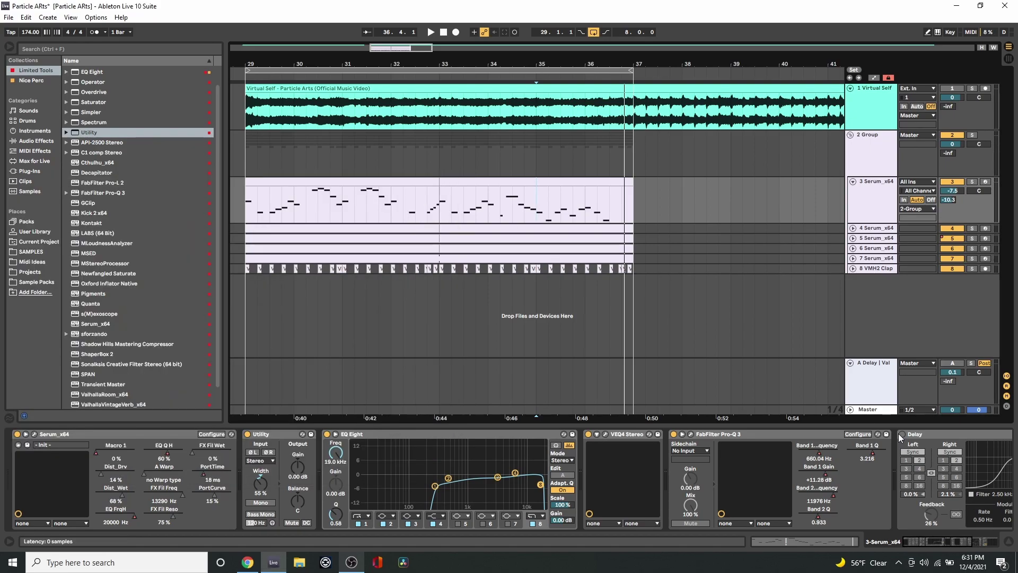
pyautogui.moveTo(933, 540); pyautogui.dragTo(944, 542)
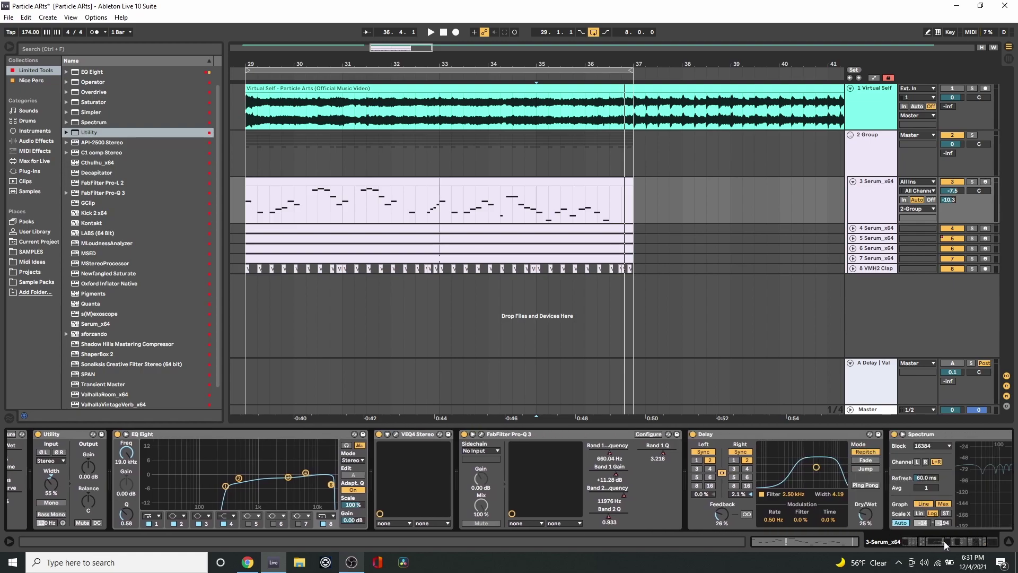
pyautogui.click(413, 178)
pyautogui.press('space')
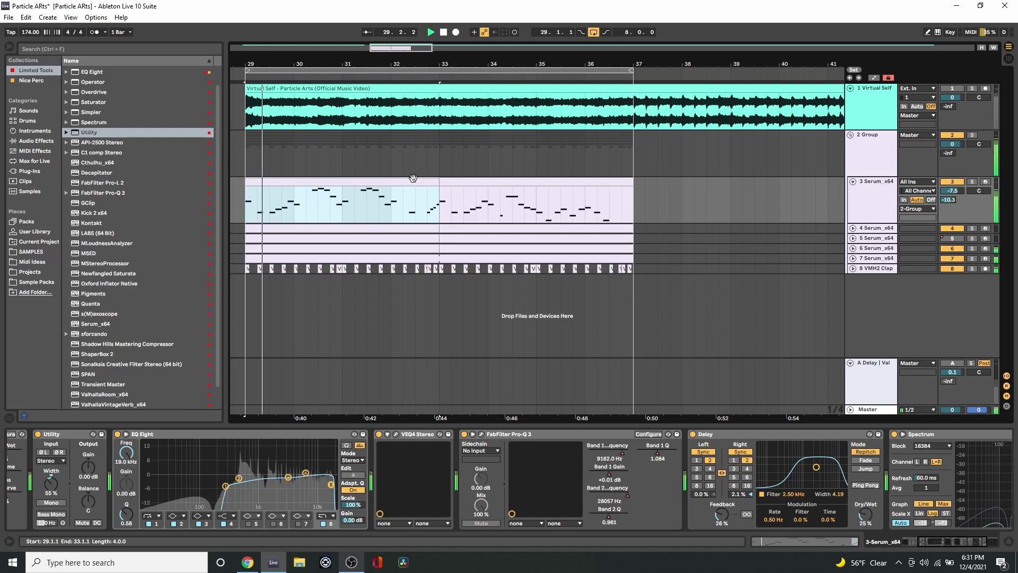
pyautogui.click(972, 181)
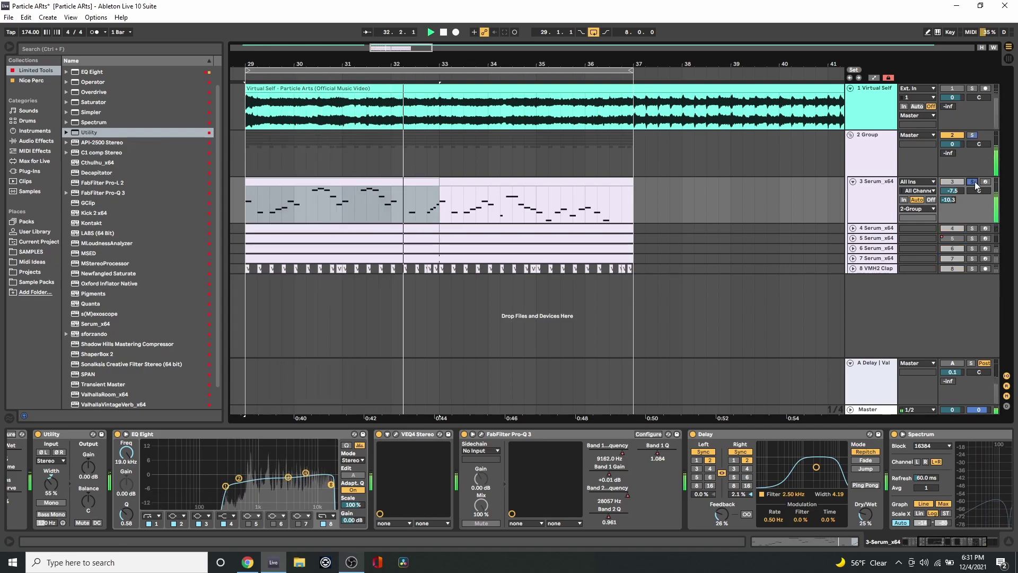
pyautogui.press('space')
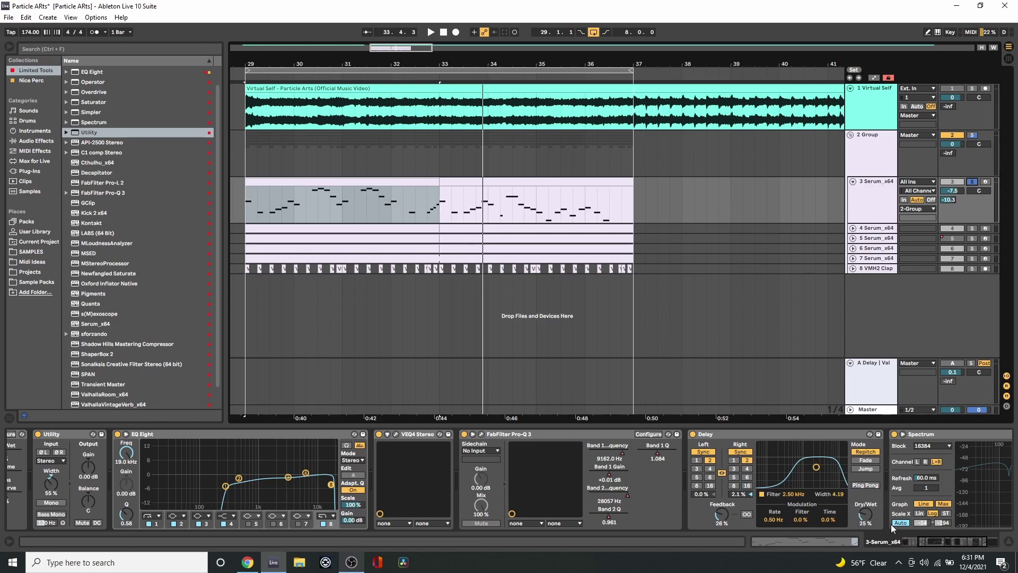
# Activate the A Delay return track, review the ValhallaVintageVerb settings in its chain, and close the plugin
pyautogui.moveTo(962, 538); pyautogui.dragTo(937, 534)
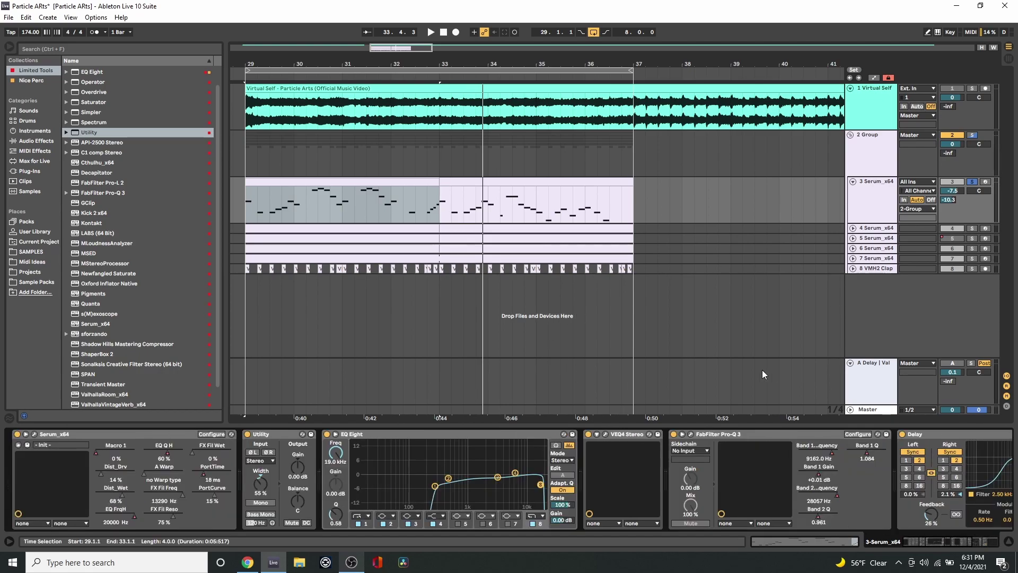
pyautogui.click(860, 371)
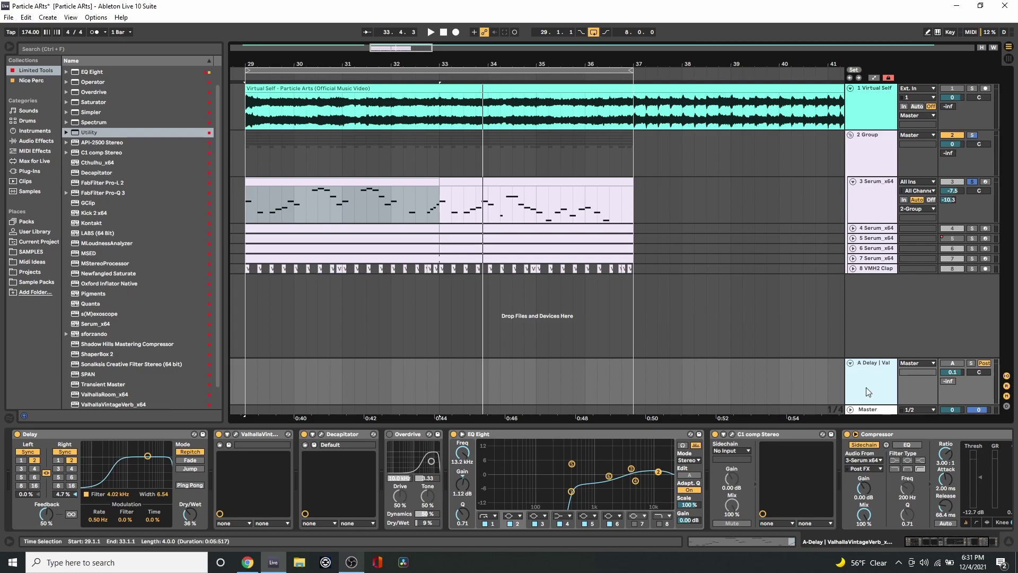
pyautogui.click(952, 363)
pyautogui.click(236, 433)
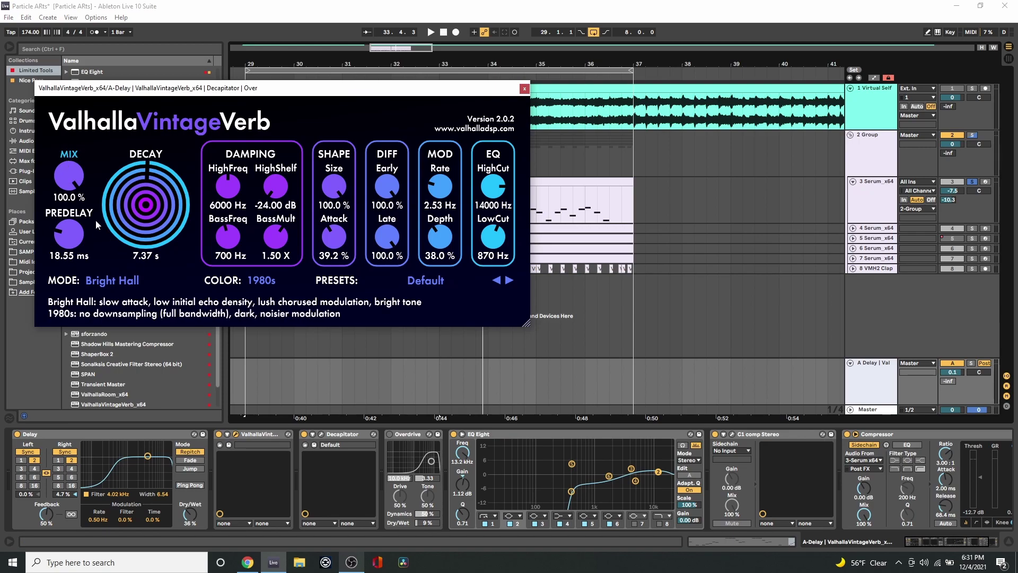
pyautogui.click(525, 88)
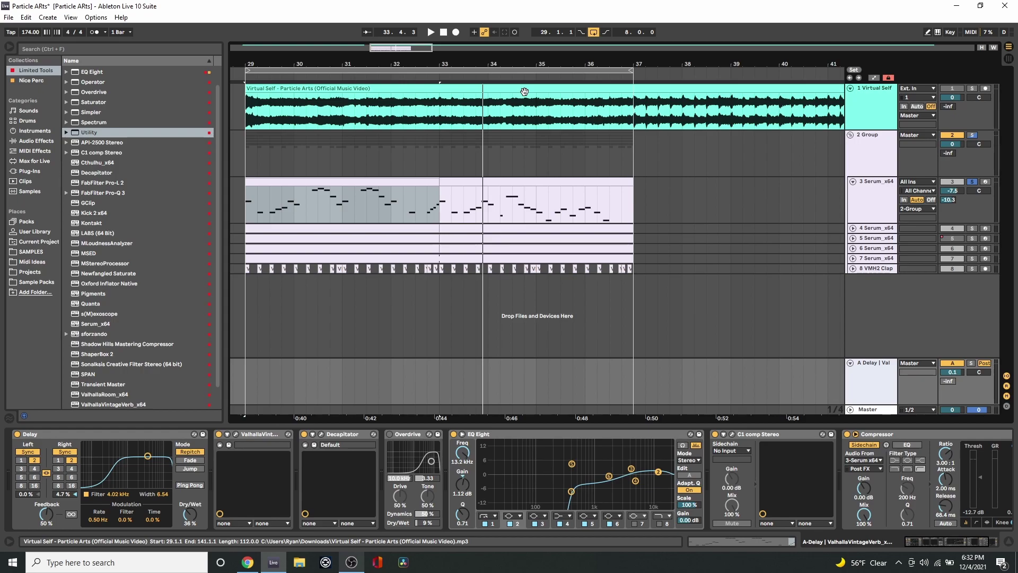
# Play the melody through the A Delay return track and review the Decapitator settings in its chain, closing the plugin
pyautogui.press('space')
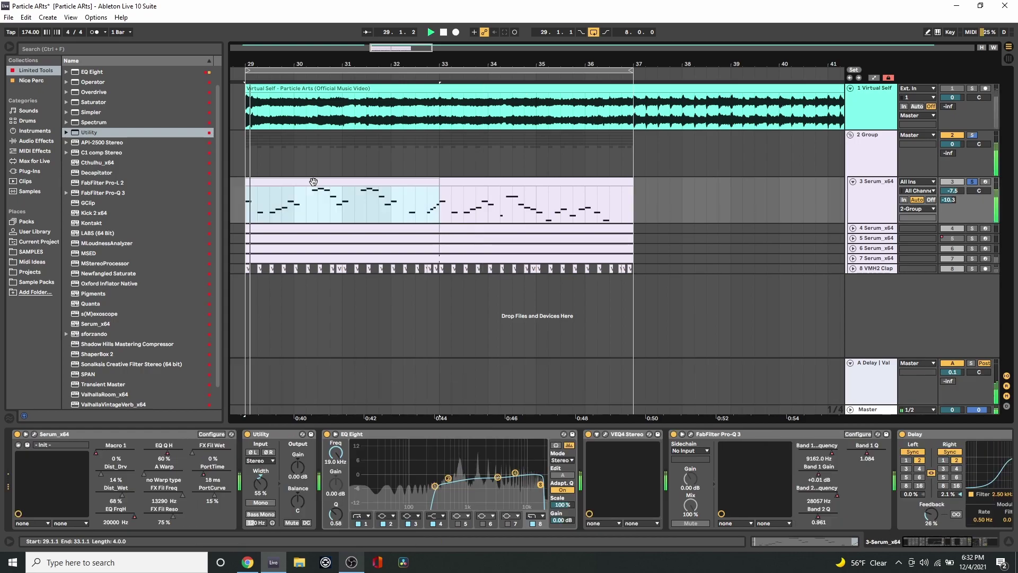
pyautogui.click(384, 383)
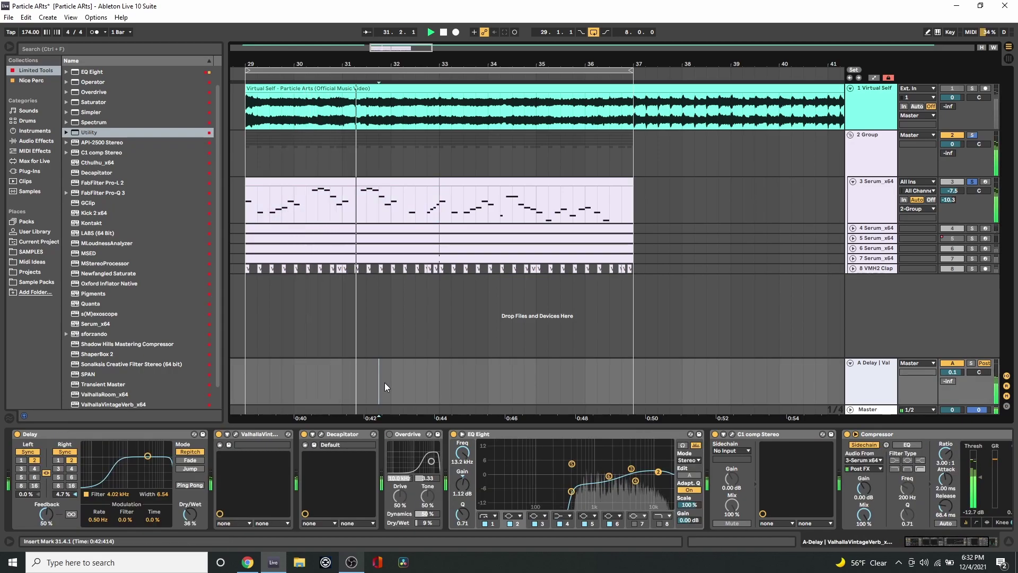
pyautogui.click(320, 434)
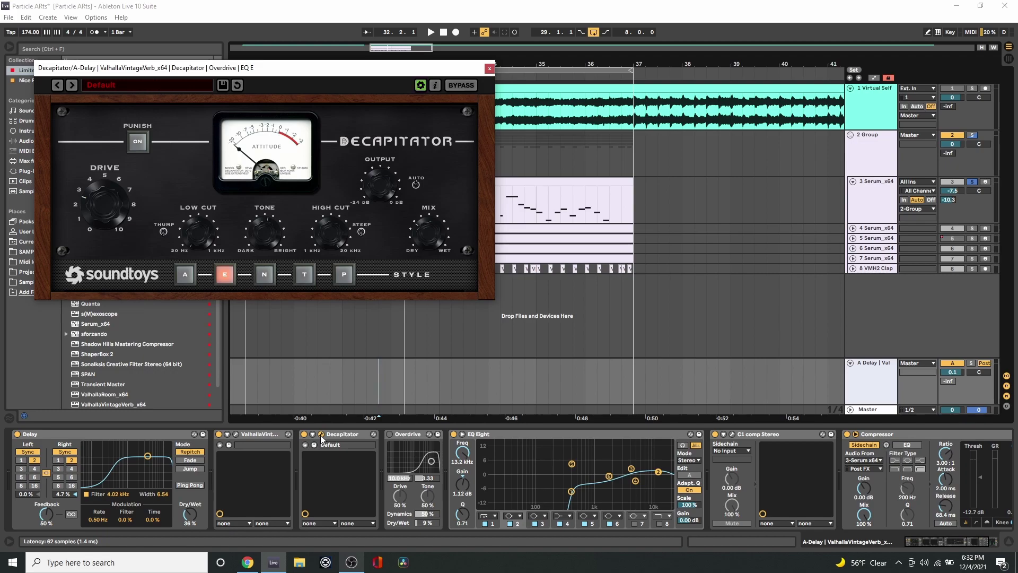
pyautogui.press('space')
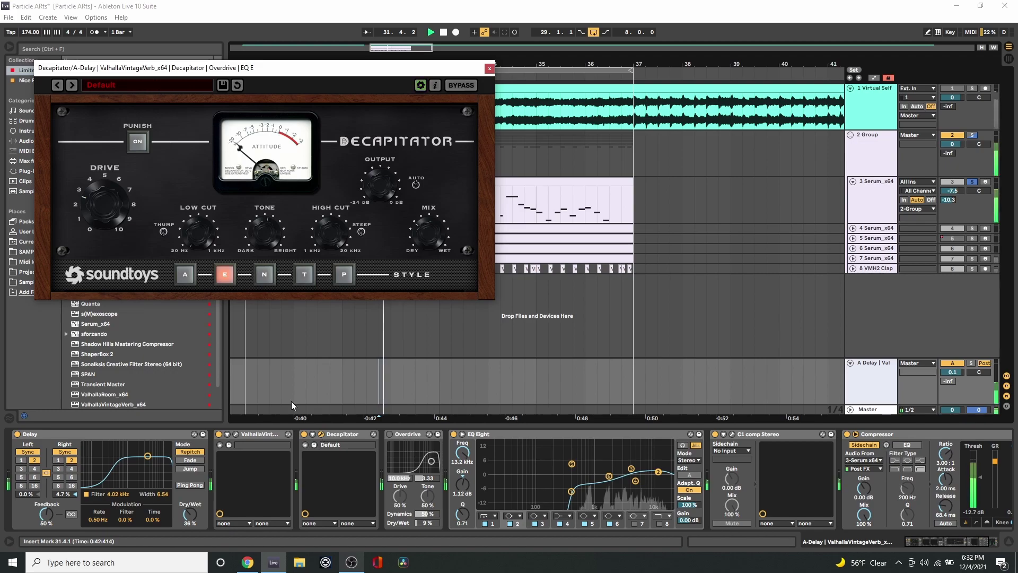
pyautogui.click(489, 68)
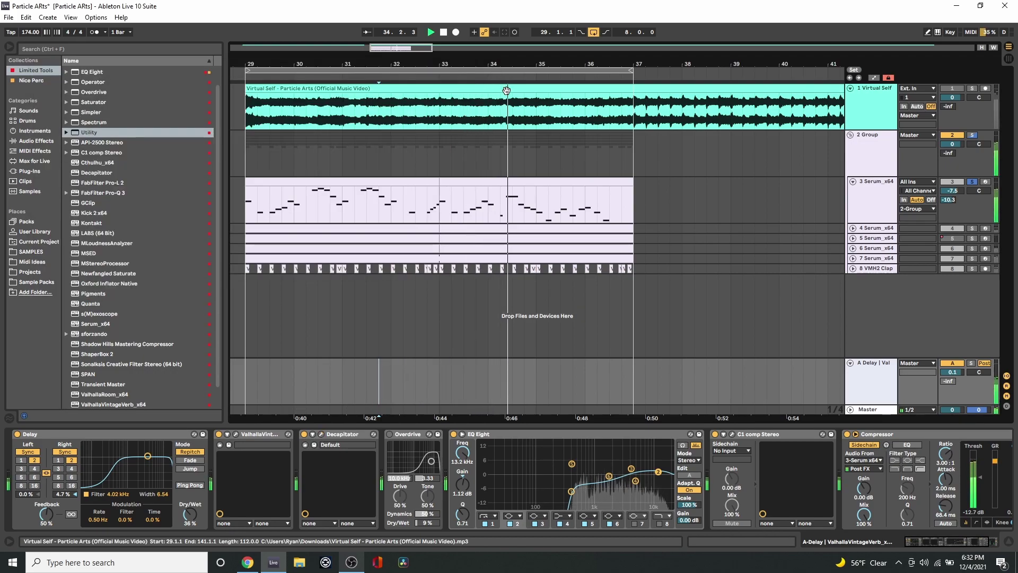
# Review the C1 comp Stereo settings on the A Delay return while playing the melody from bar 29, then close the plugin
pyautogui.press('space')
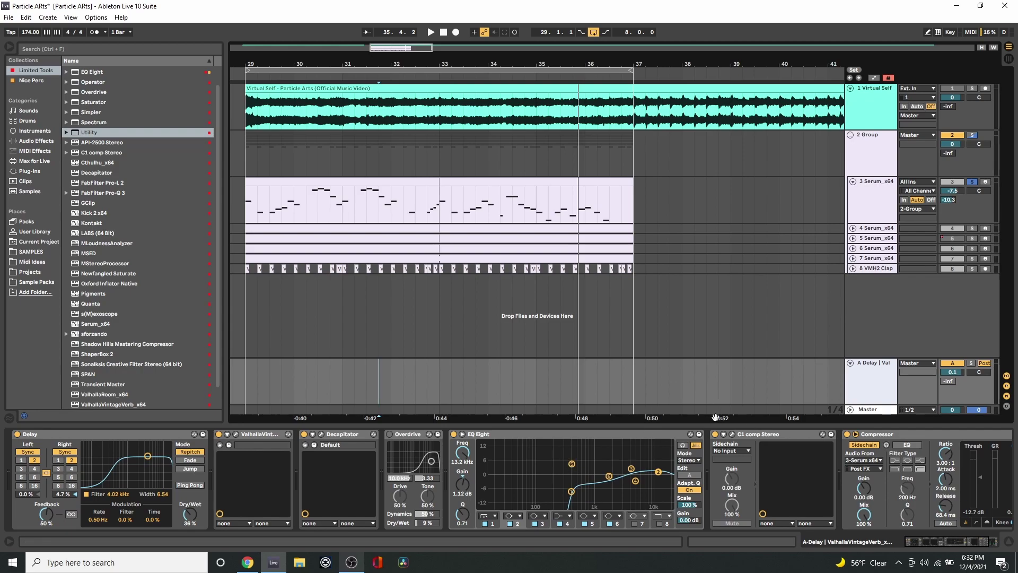
pyautogui.click(732, 434)
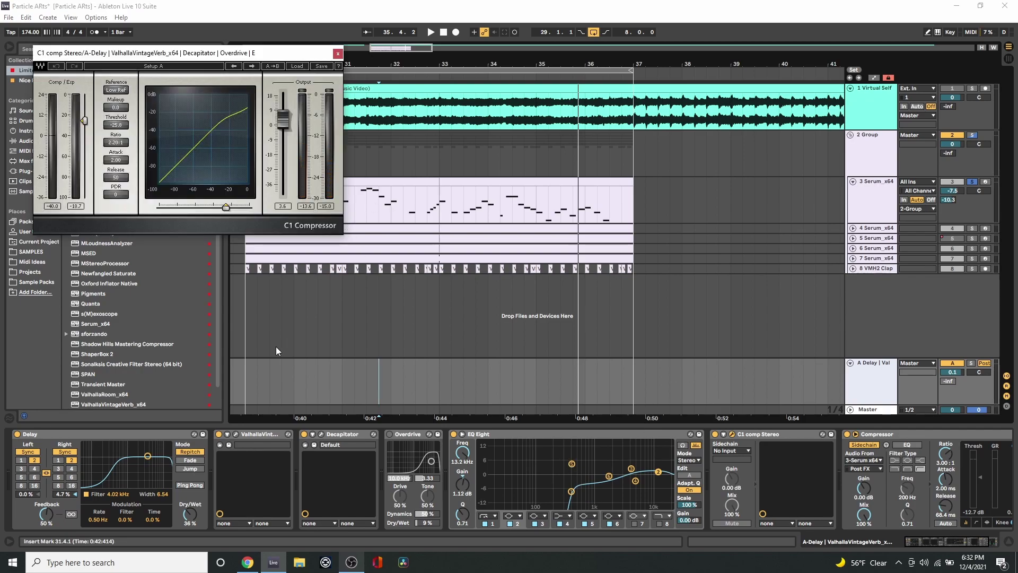
pyautogui.click(244, 364)
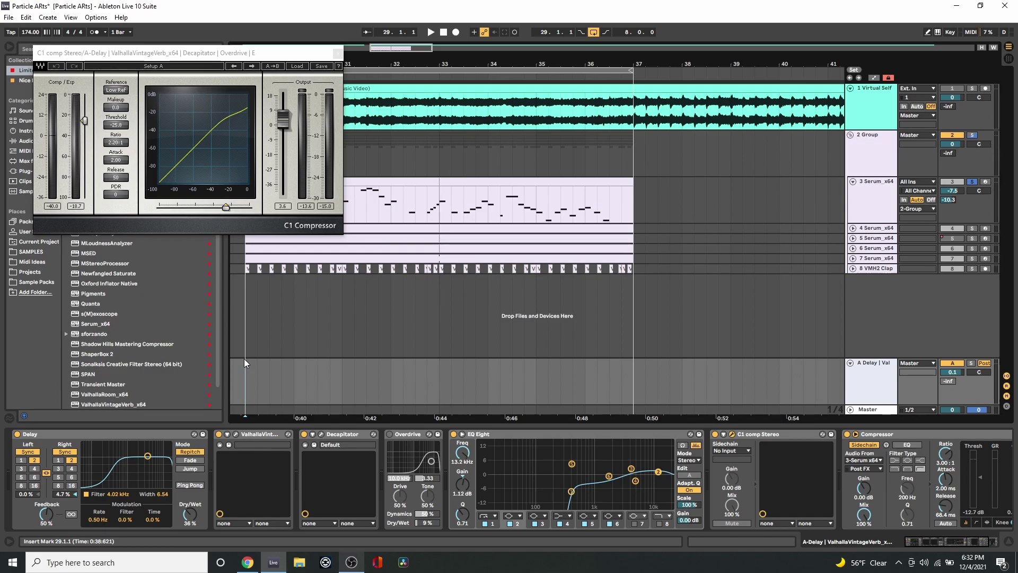
pyautogui.press('space')
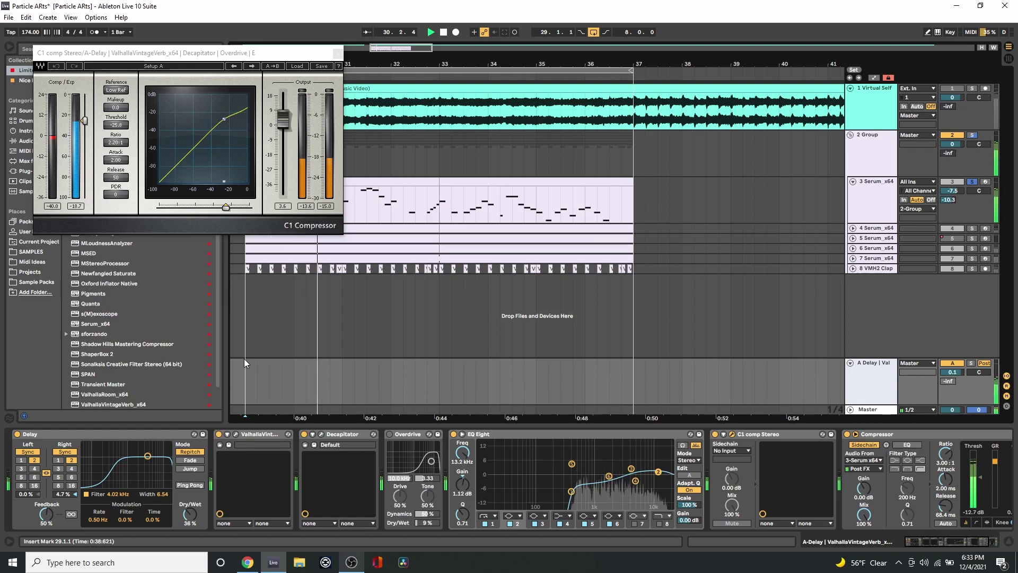
pyautogui.click(337, 53)
pyautogui.press('space')
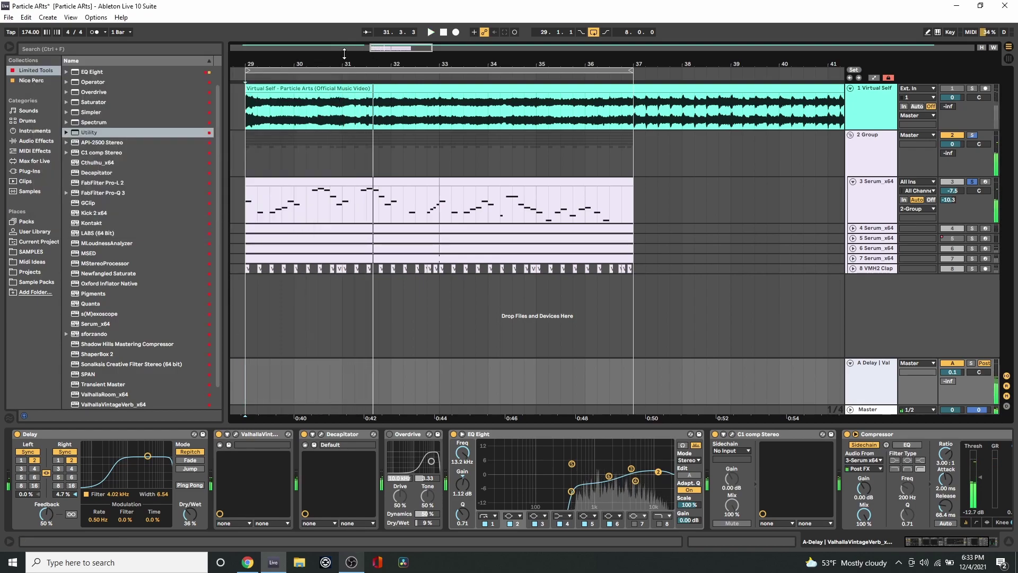
# Review the sidechained Compressor ending the A Delay return chain and play the first 3 Serum_x64 clip from bar 29
pyautogui.click(924, 542)
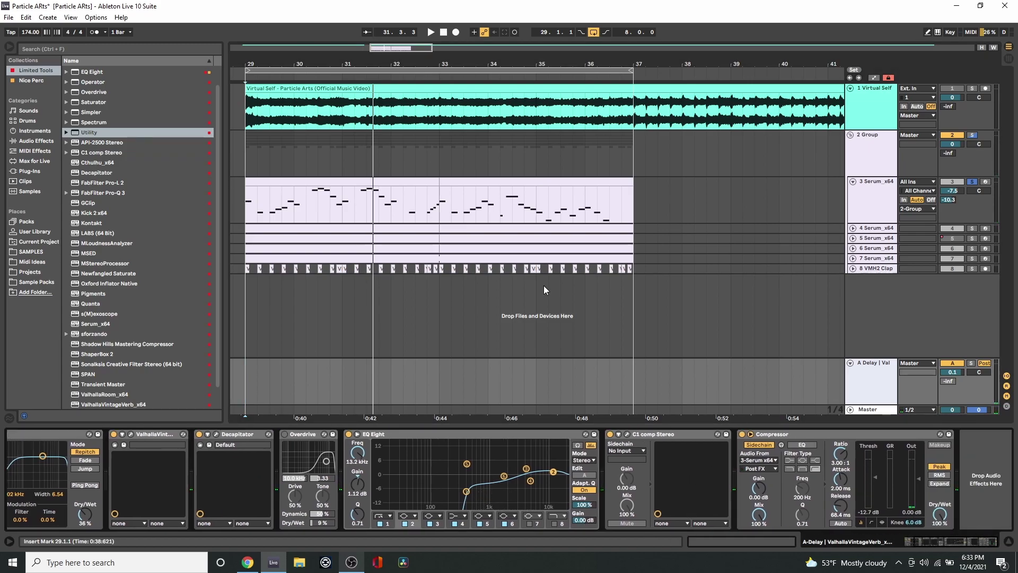
pyautogui.click(357, 185)
pyautogui.press('space')
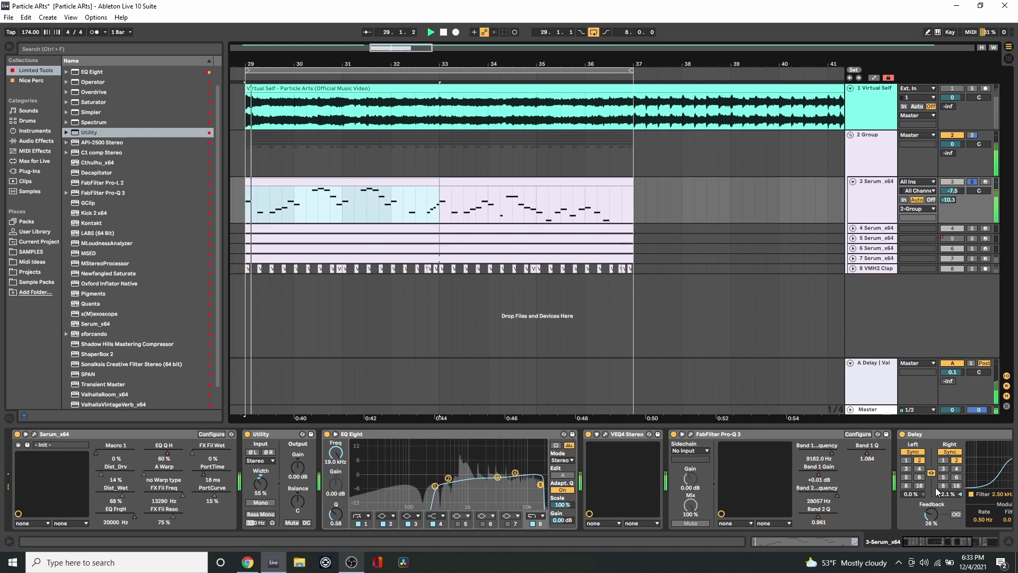
pyautogui.click(874, 388)
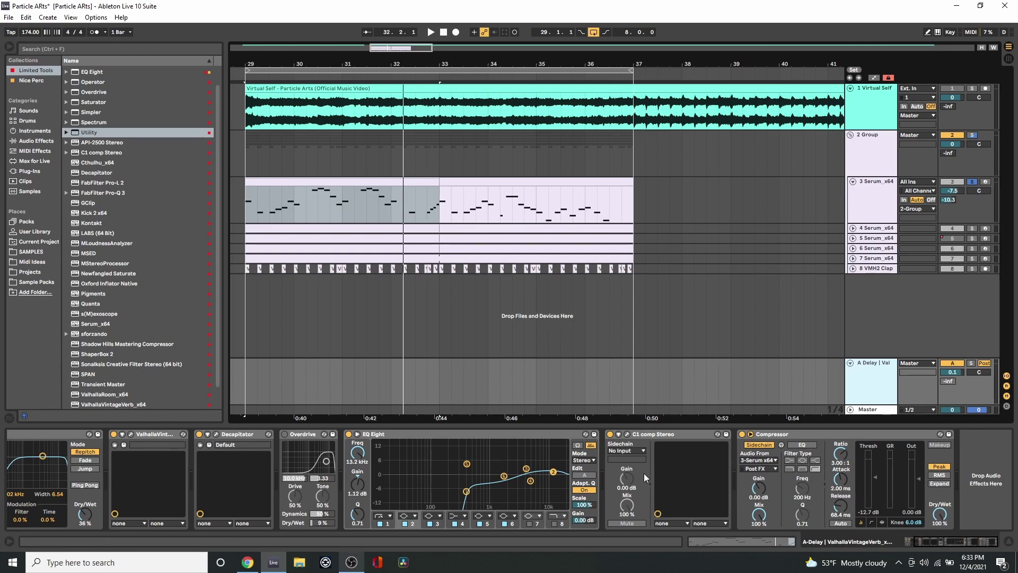
pyautogui.click(504, 182)
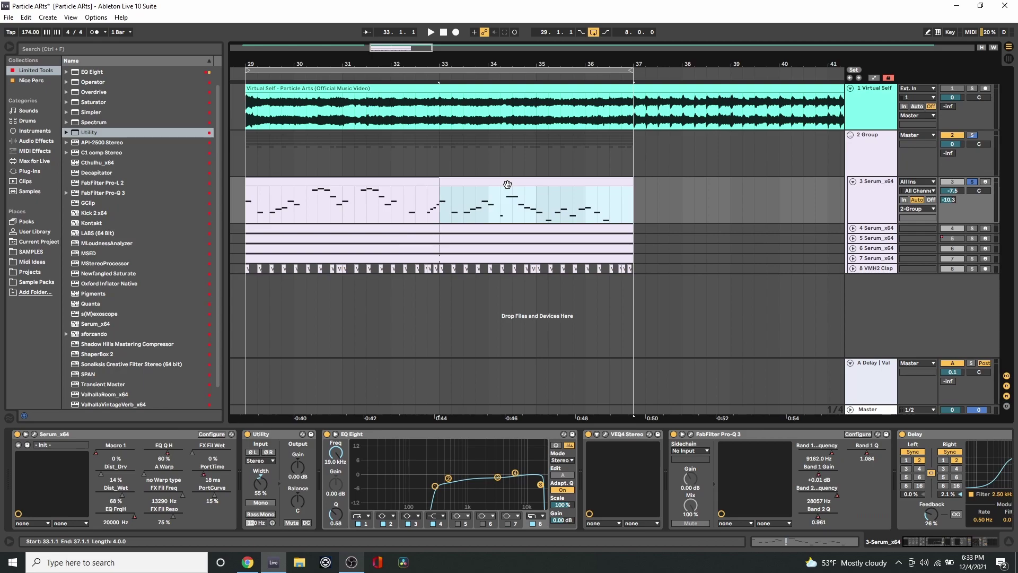
# Collapse the 3 Serum_x64 track, expand and solo 4 Serum_x64, and place the playback start at bar 33
pyautogui.click(852, 181)
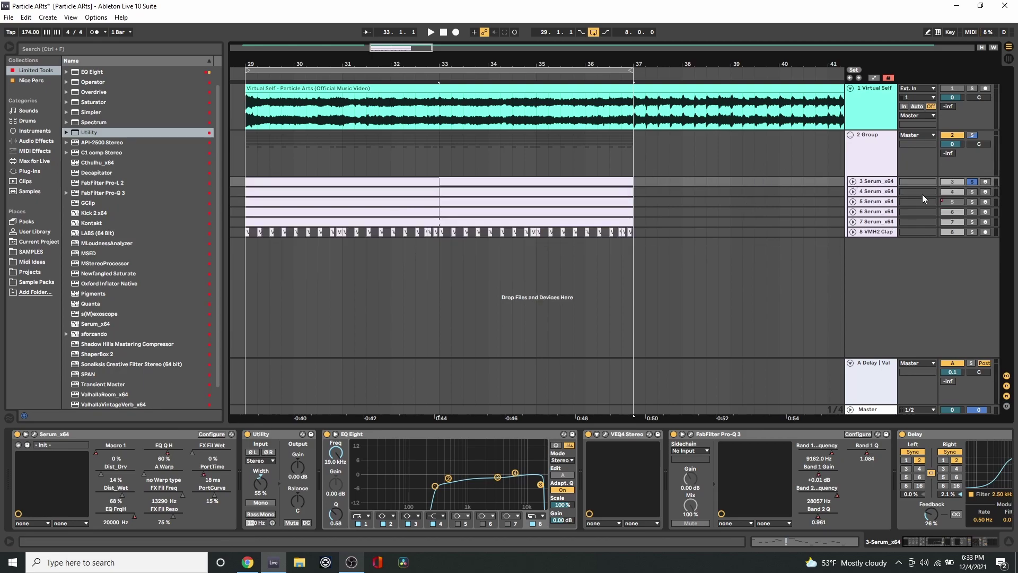
pyautogui.click(852, 191)
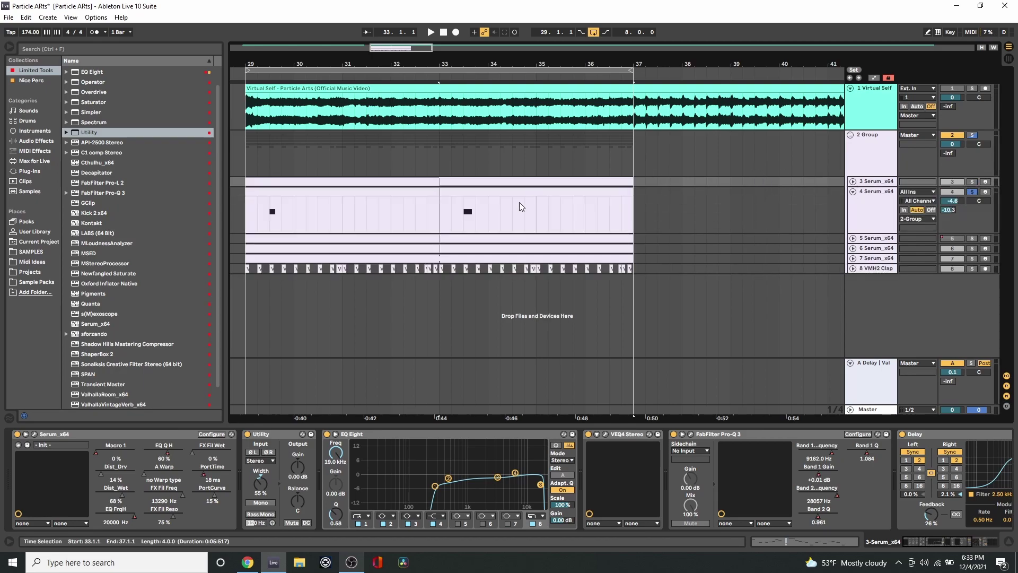
pyautogui.click(463, 226)
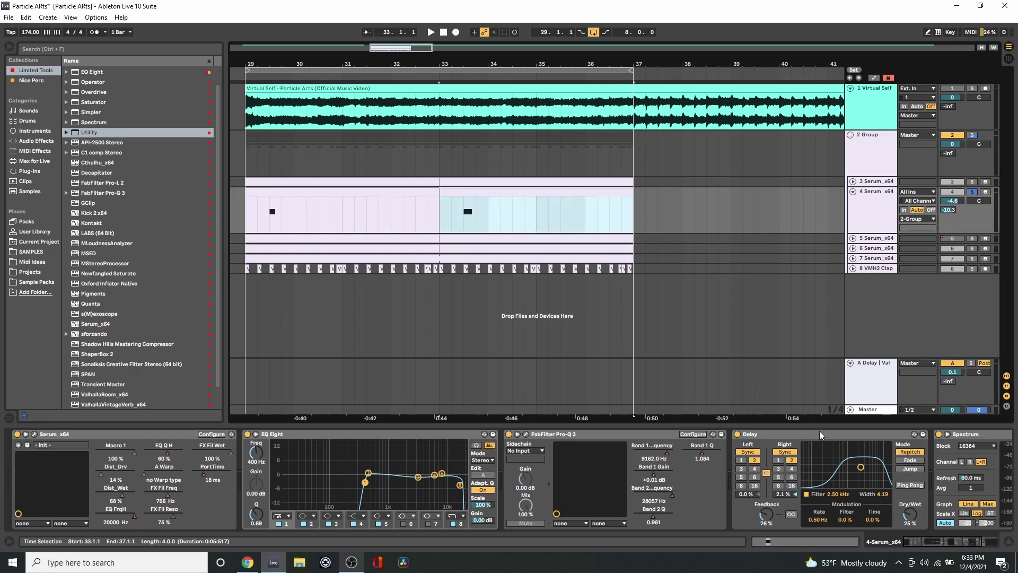
pyautogui.click(439, 218)
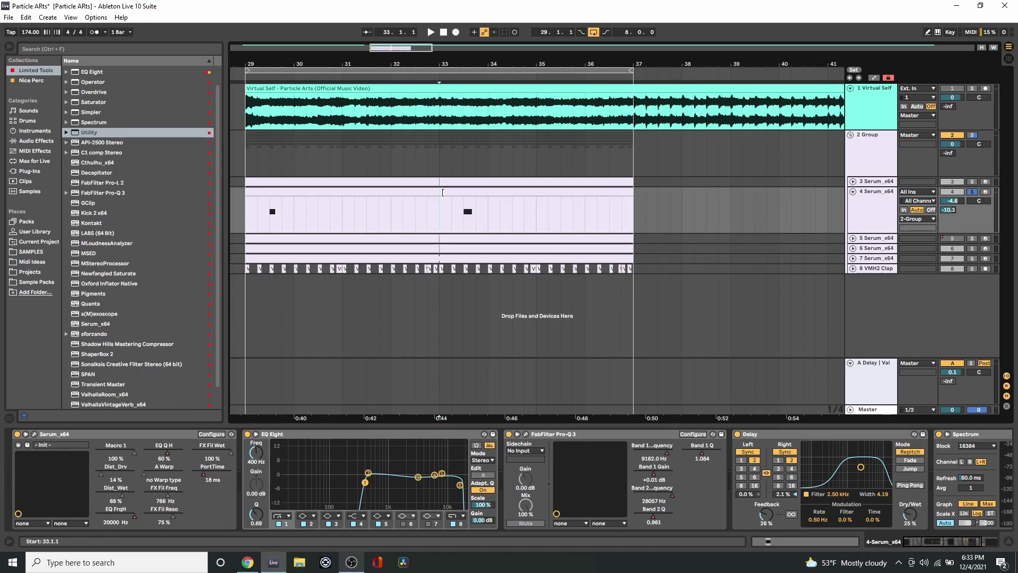
# Solo the 1 Virtual Self track and play the original song from bar 33
pyautogui.click(439, 110)
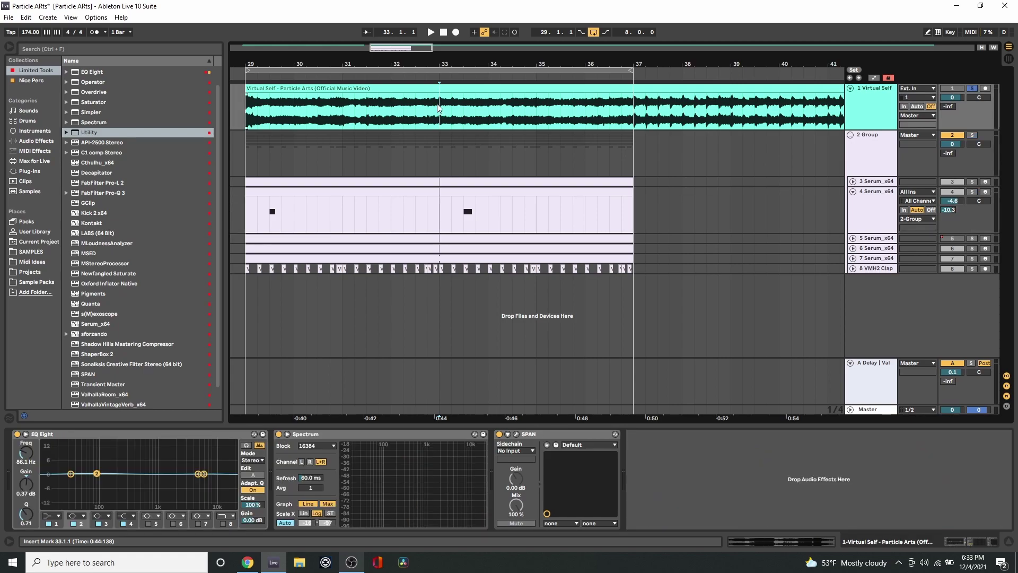
pyautogui.press('space')
pyautogui.press('space')
pyautogui.press('space')
pyautogui.press('space')
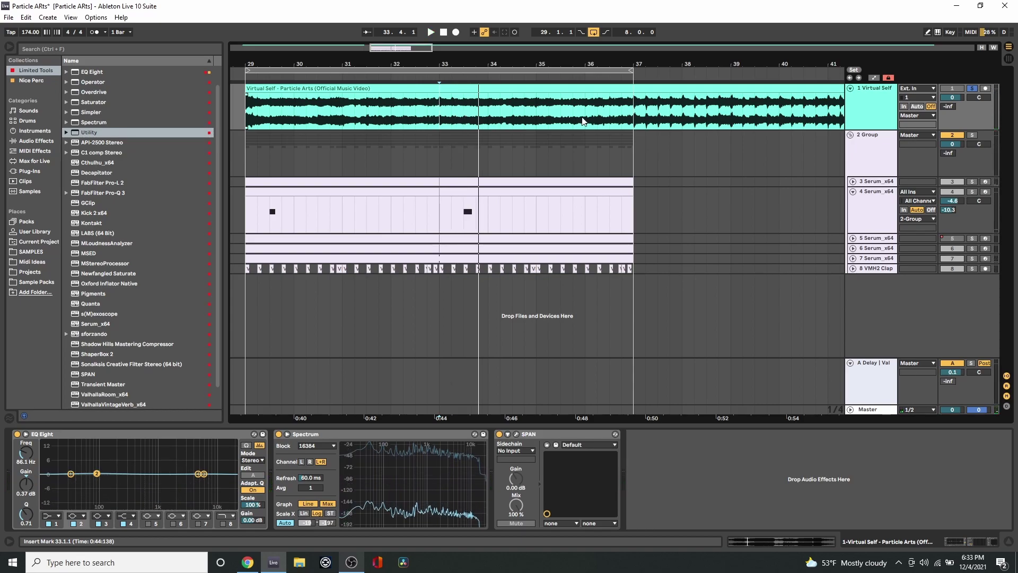
# Turn off the original track's solo and play the Serum layers from bar 33 for comparison
pyautogui.click(971, 176)
pyautogui.click(973, 190)
pyautogui.click(441, 222)
pyautogui.press('space')
pyautogui.press('space')
pyautogui.press('space')
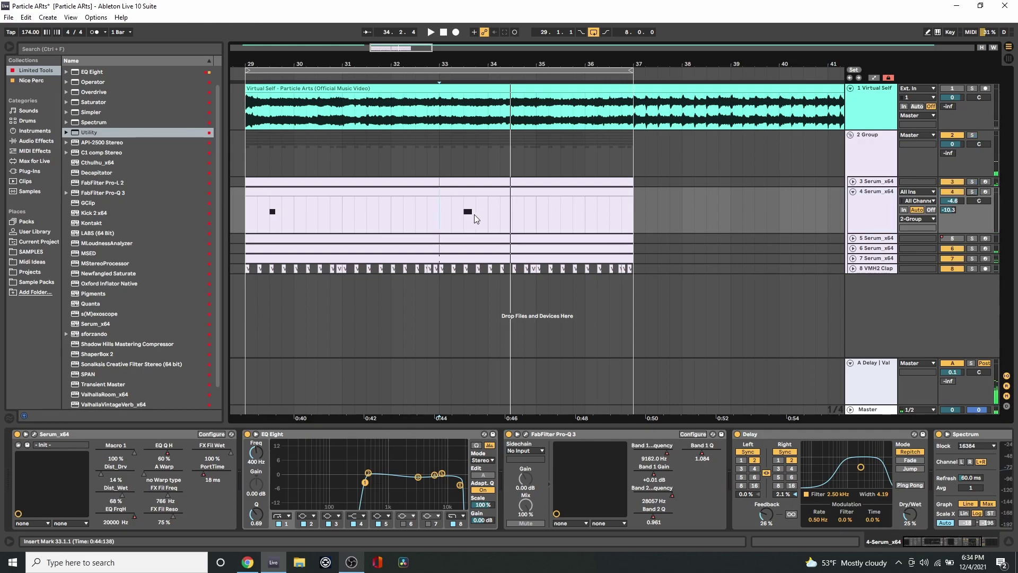
pyautogui.press('space')
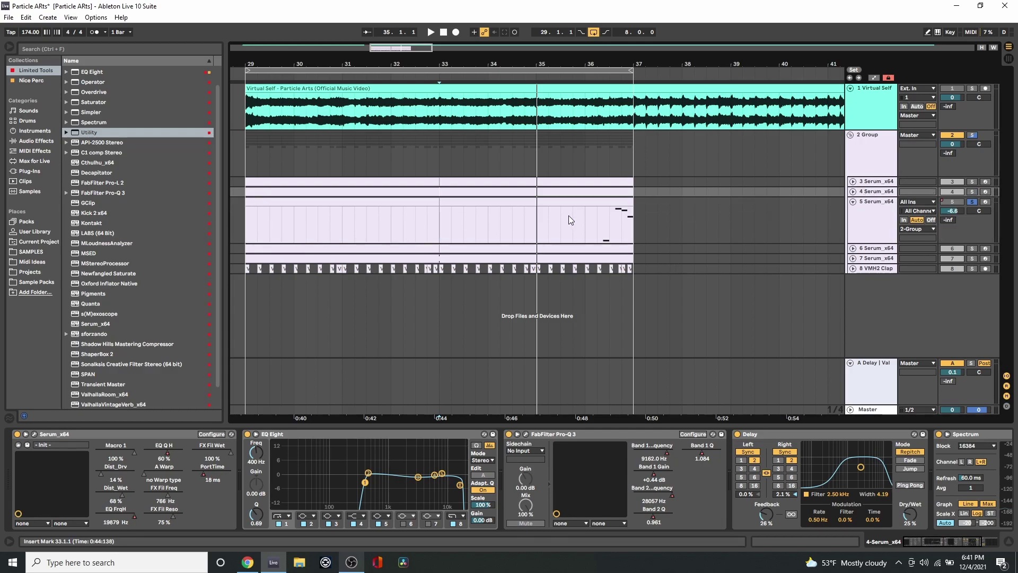
# Select the 5 Serum_x64 track, review its Serum patch's oscillator and envelope settings, and close the plugin
pyautogui.click(568, 215)
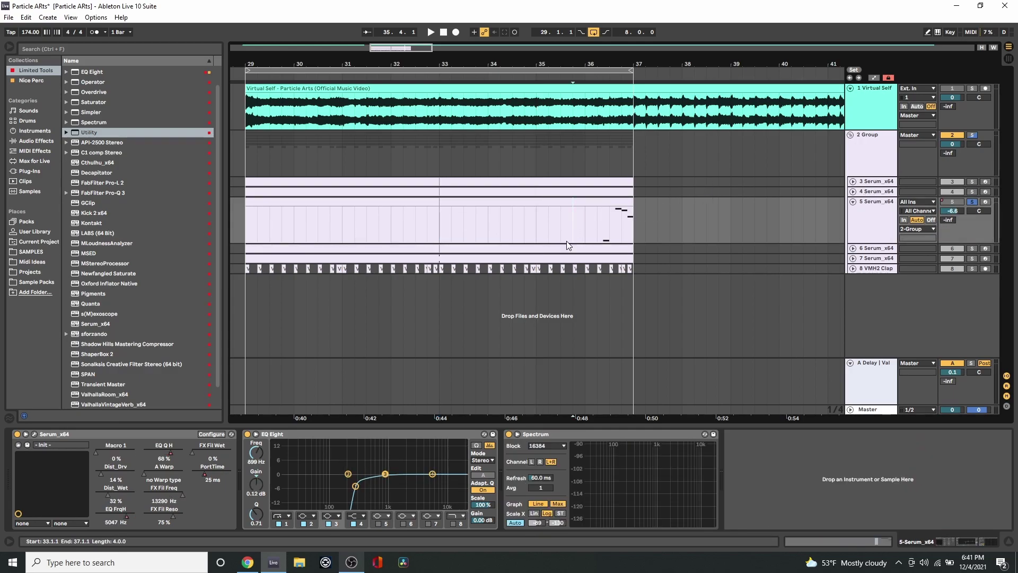
pyautogui.click(35, 434)
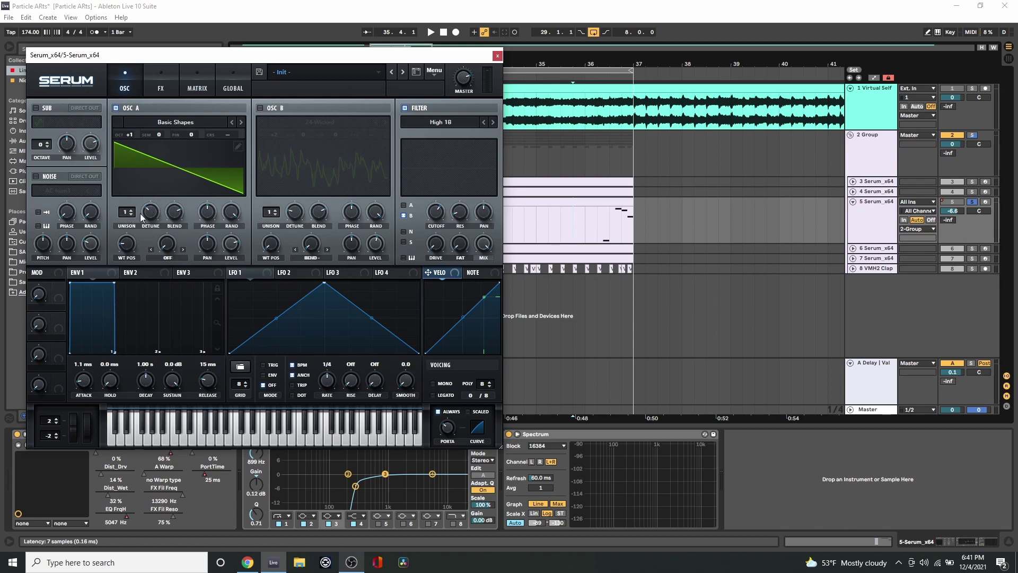
pyautogui.click(497, 56)
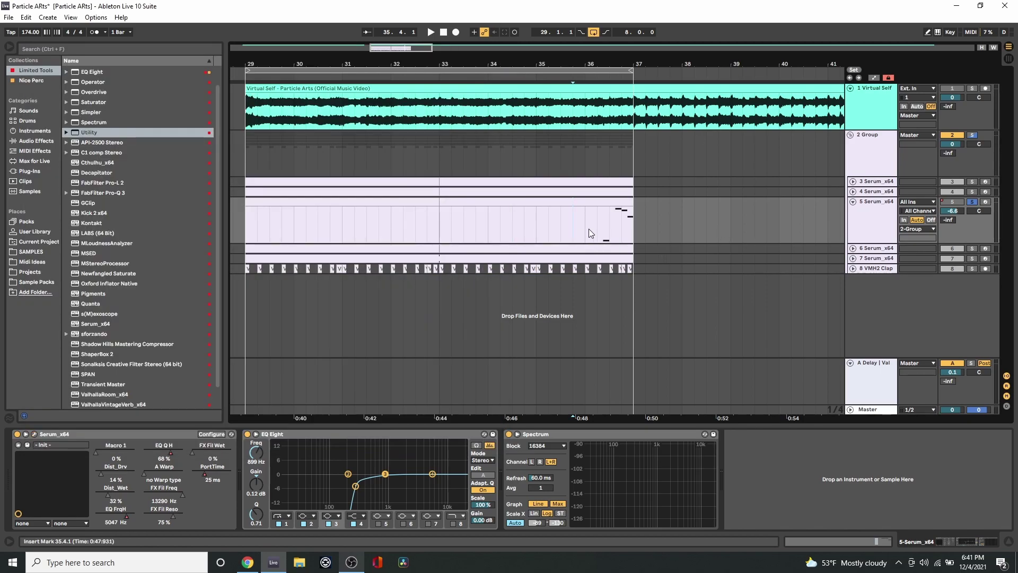
# Play the end notes of 5 Serum_x64 from bar 36.3, then play tracks 3, 4 and 5 soloed from bar 29
pyautogui.click(612, 221)
pyautogui.press('space')
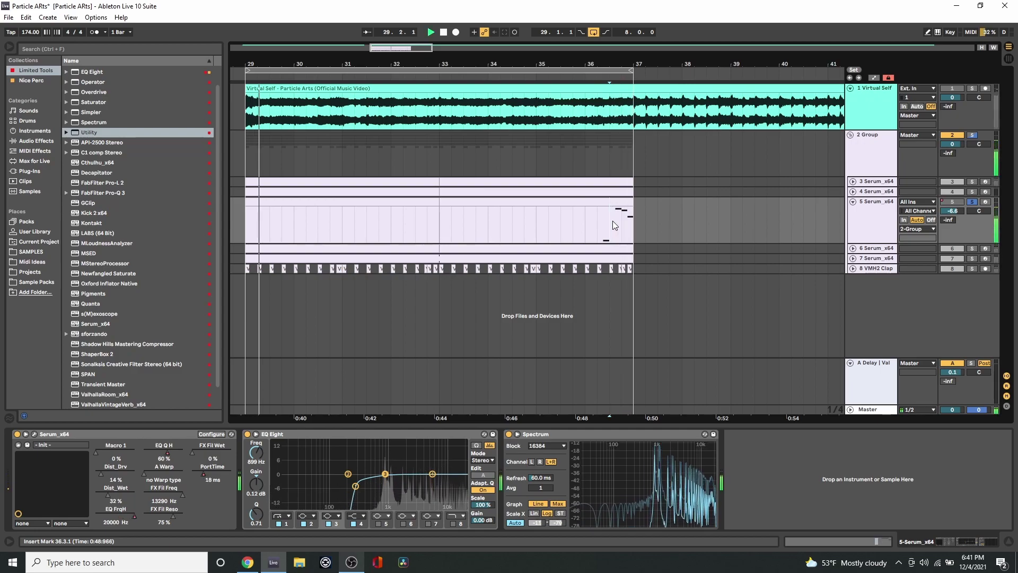
pyautogui.press('space')
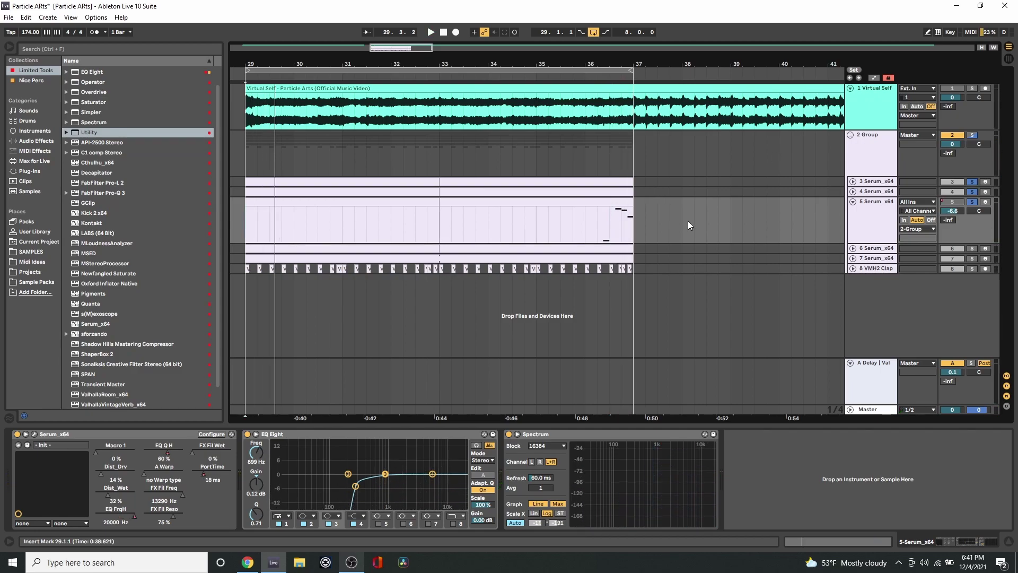
pyautogui.click(241, 230)
pyautogui.press('space')
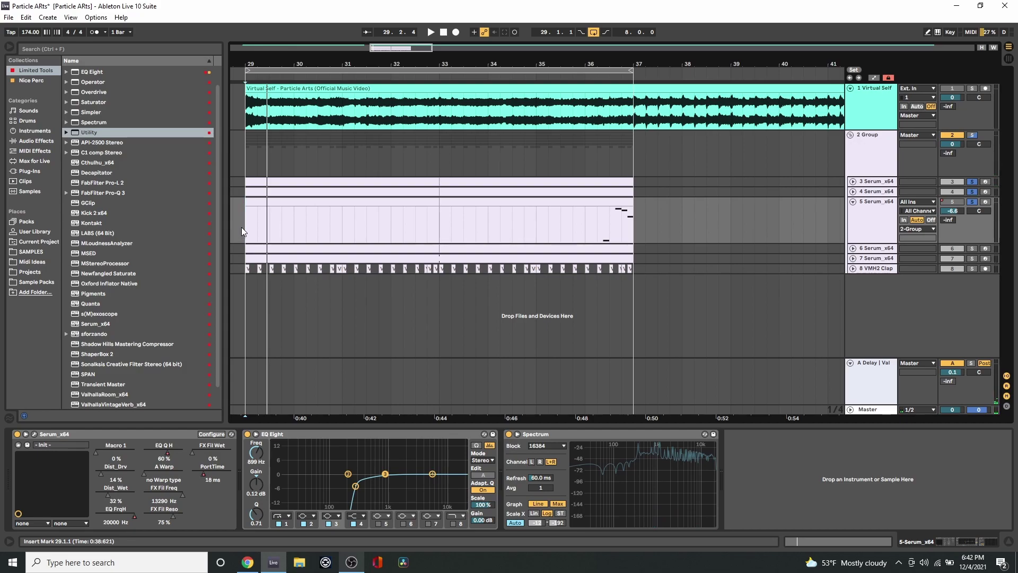
# Collapse 5 Serum_x64, solo 6 Serum_x64, play its first clip from bar 29, and expand the track
pyautogui.click(852, 202)
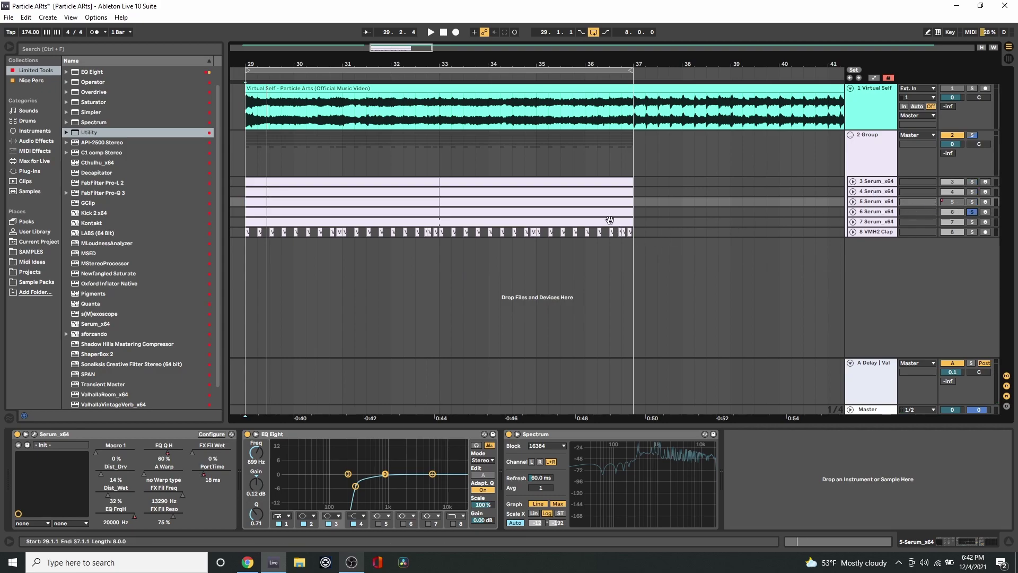
pyautogui.click(584, 210)
pyautogui.click(398, 212)
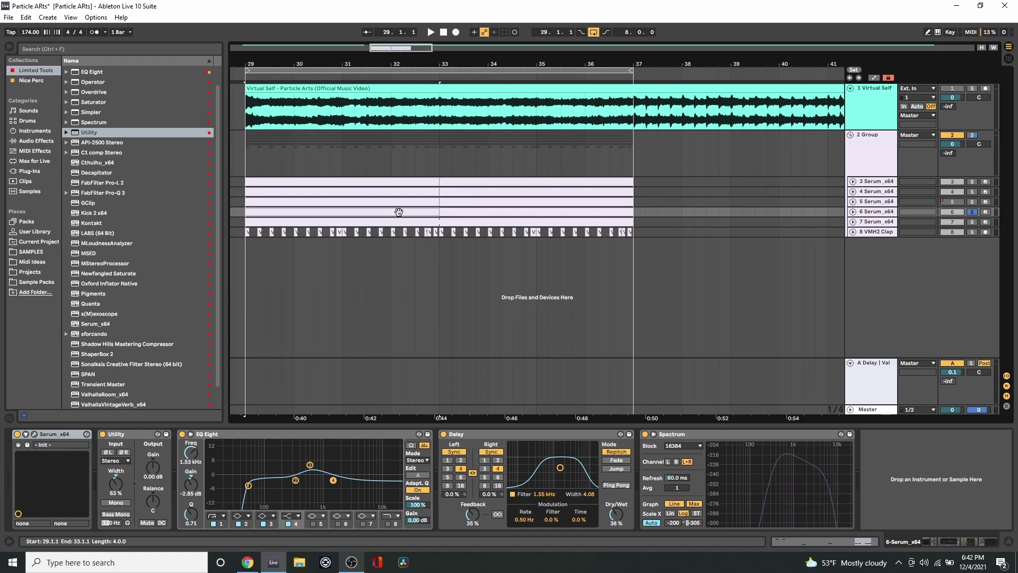
pyautogui.press('space')
pyautogui.click(852, 211)
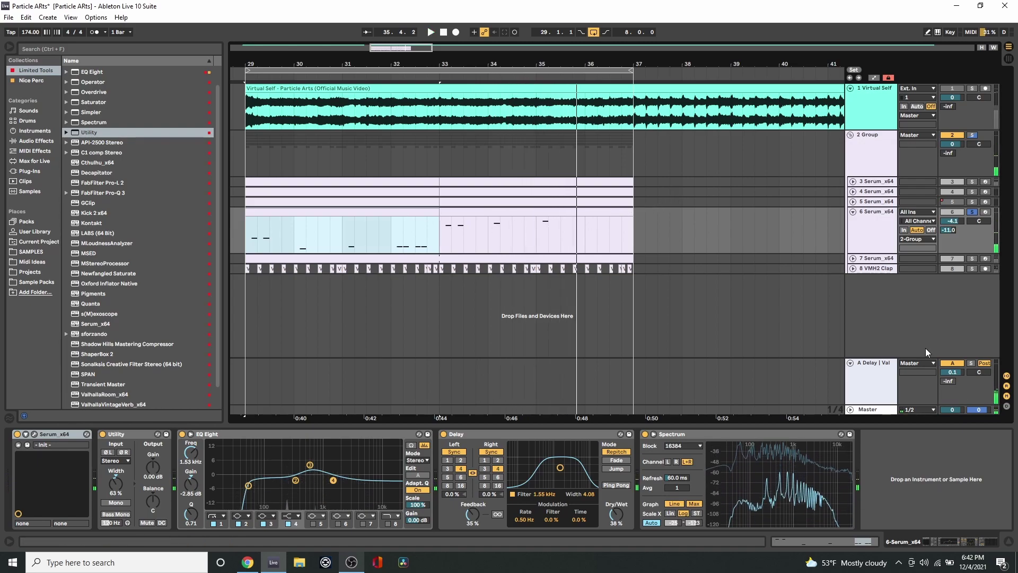
# Enlarge the MIDI note editor to examine the notes in both 6 Serum_x64 clips, then shrink it back
pyautogui.click(836, 539)
pyautogui.moveTo(290, 419); pyautogui.dragTo(291, 283)
pyautogui.moveTo(222, 498); pyautogui.dragTo(222, 461)
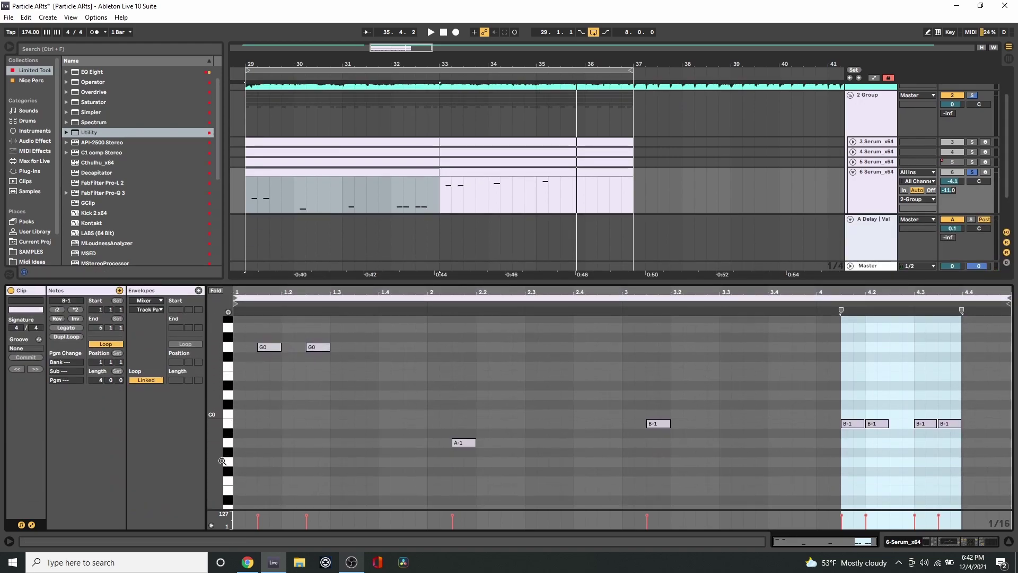
pyautogui.click(503, 172)
pyautogui.moveTo(218, 432); pyautogui.dragTo(242, 363)
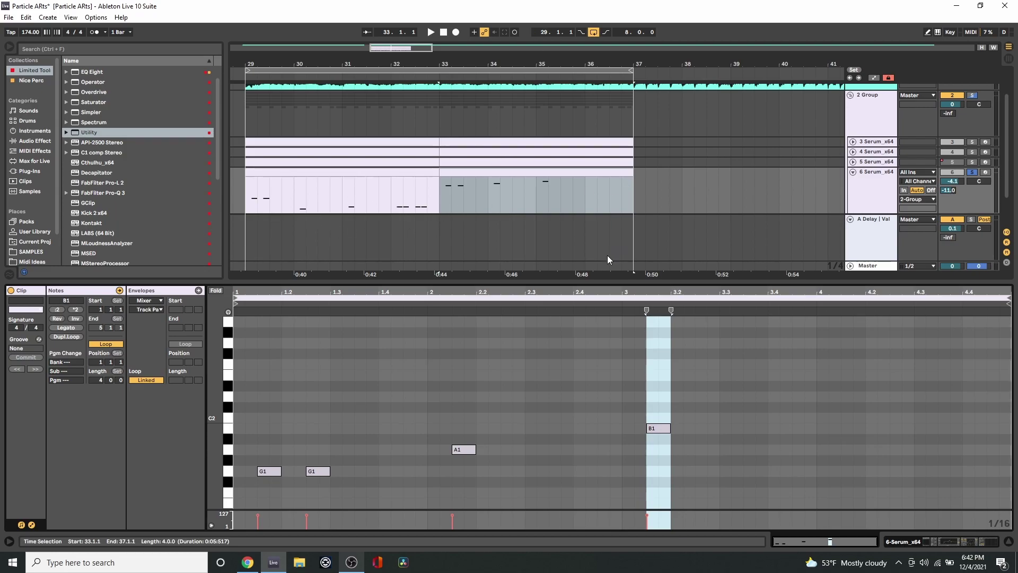
pyautogui.moveTo(594, 284); pyautogui.dragTo(583, 441)
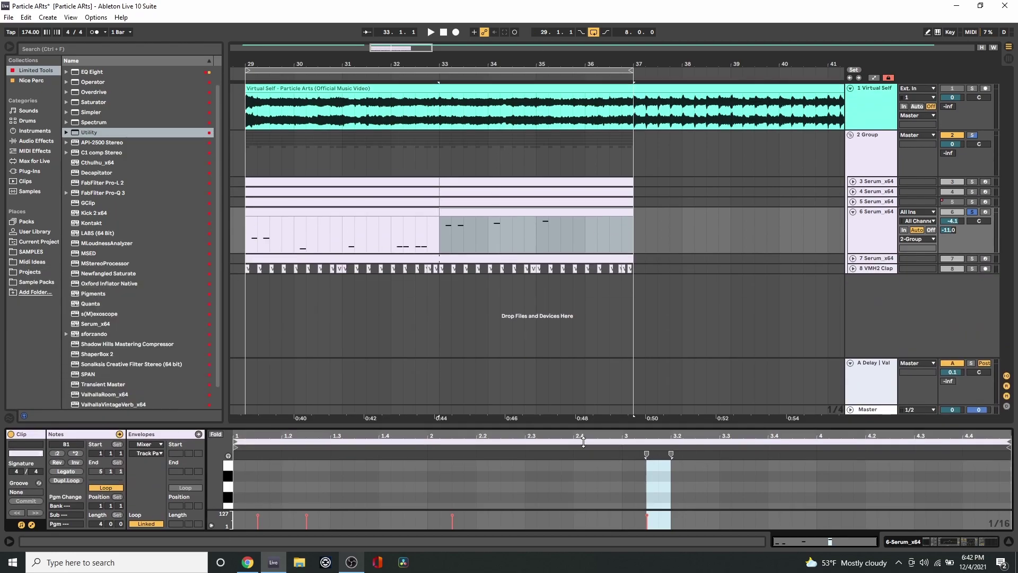
# Open the Serum patch on 6 Serum_x64 and turn off the track's Delay, EQ Eight and Utility
pyautogui.click(912, 547)
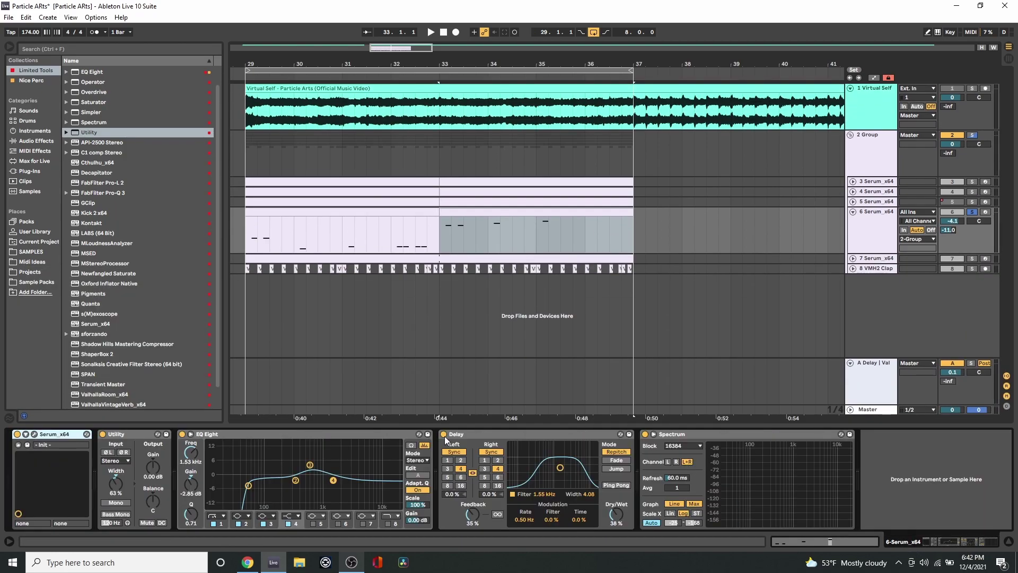
pyautogui.click(34, 435)
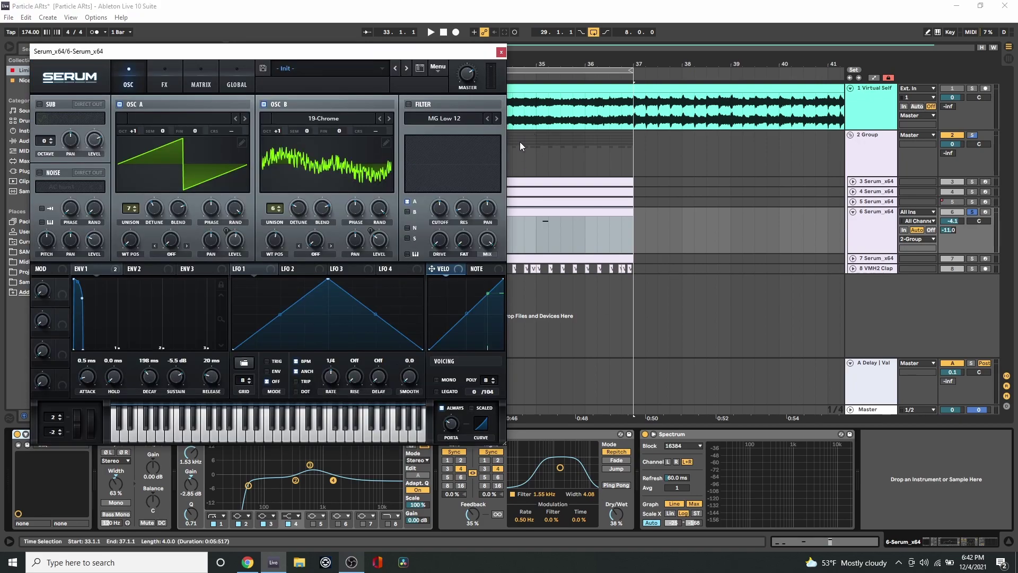
pyautogui.moveTo(459, 53); pyautogui.dragTo(622, 32)
pyautogui.click(443, 434)
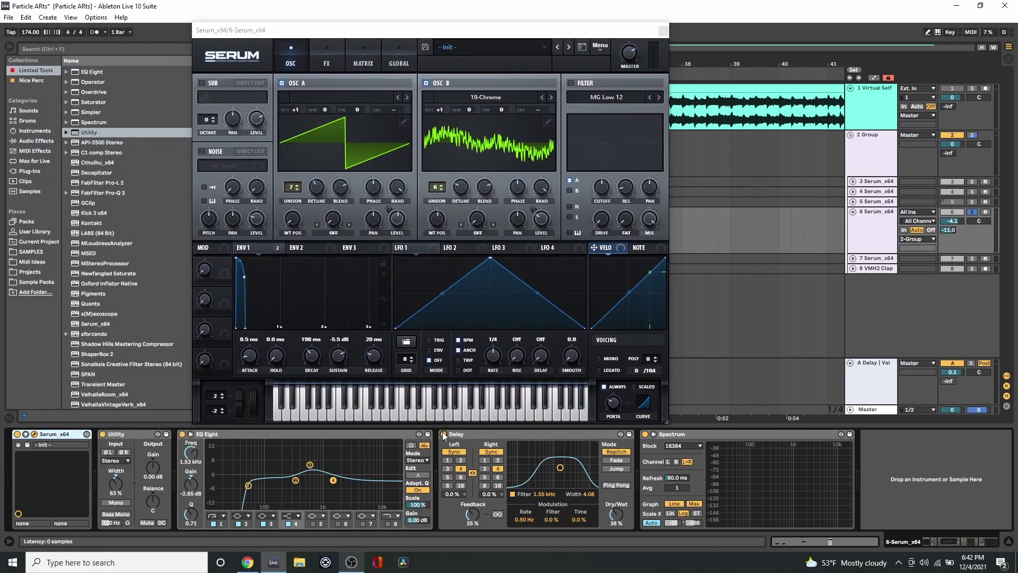
pyautogui.click(182, 434)
pyautogui.click(103, 435)
# Turn off OSC B, set OSC A's unison to 1, and play the first 6 Serum_x64 clip from bar 29
pyautogui.click(426, 82)
pyautogui.moveTo(291, 187); pyautogui.dragTo(292, 361)
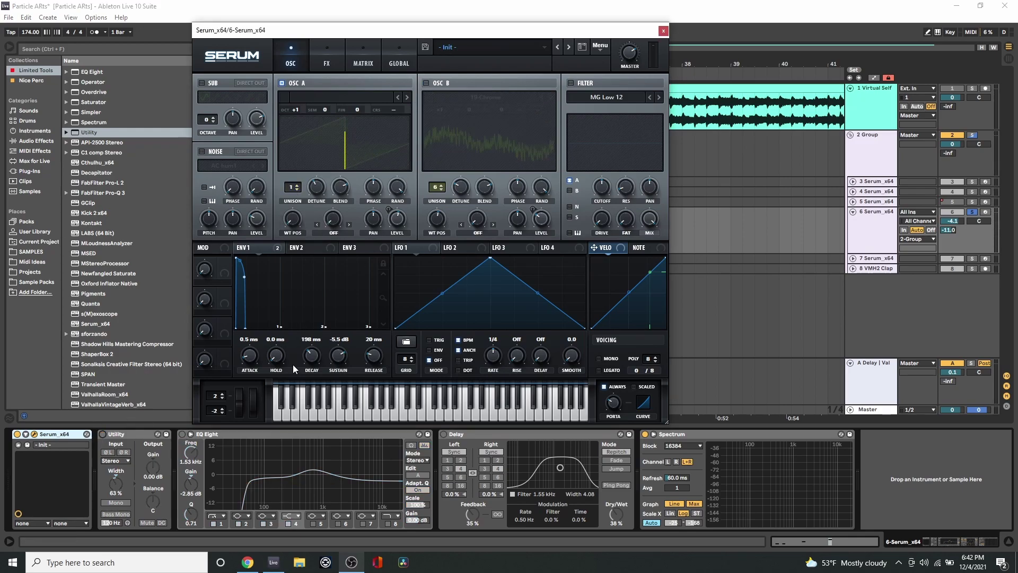
pyautogui.moveTo(347, 31); pyautogui.dragTo(510, 48)
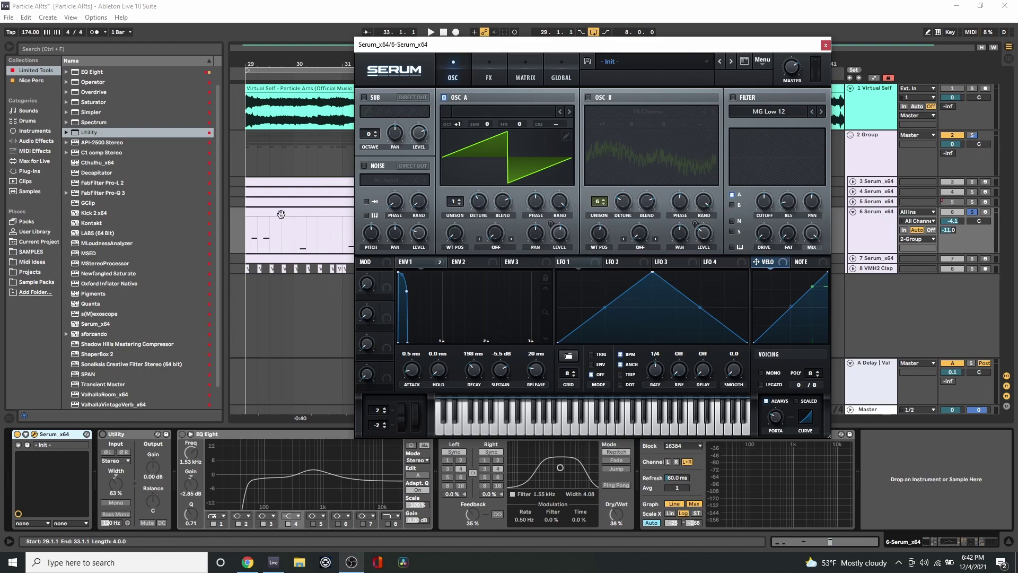
pyautogui.click(281, 213)
pyautogui.press('space')
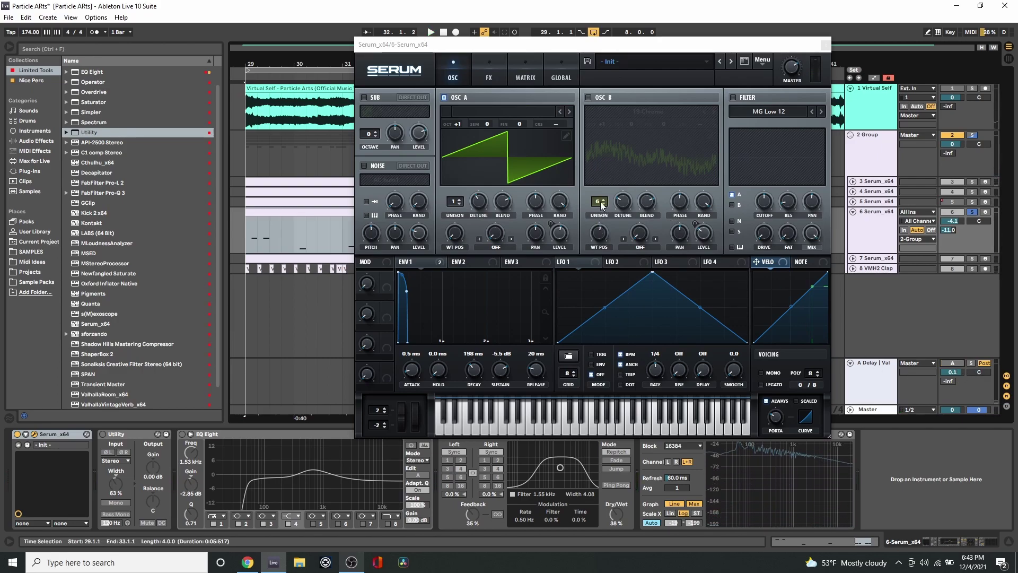
# Zoom in on the ENV 1 curve in the Serum patch and play the 6 Serum_x64 clip from bar 29
pyautogui.click(544, 278)
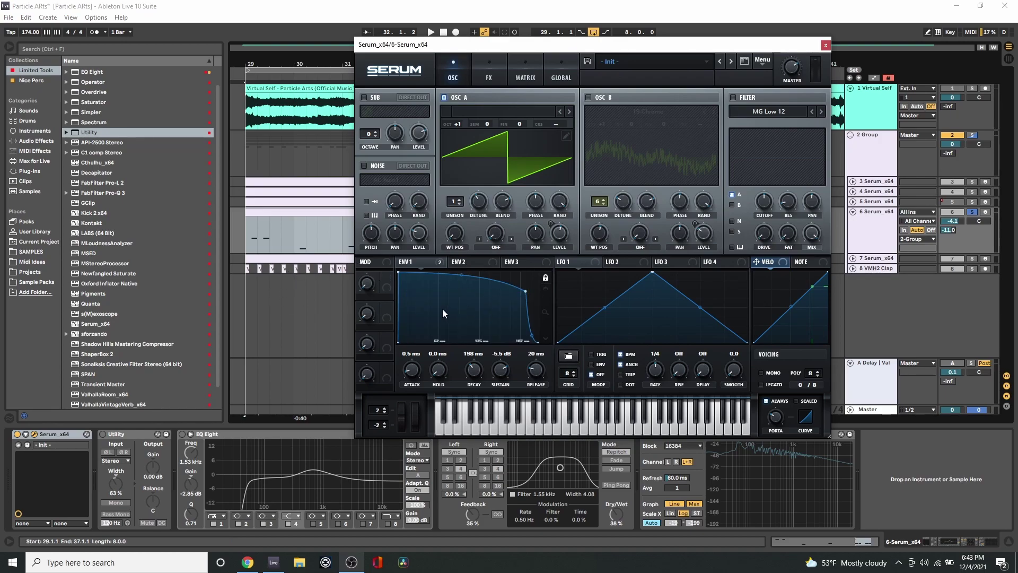
pyautogui.press('space')
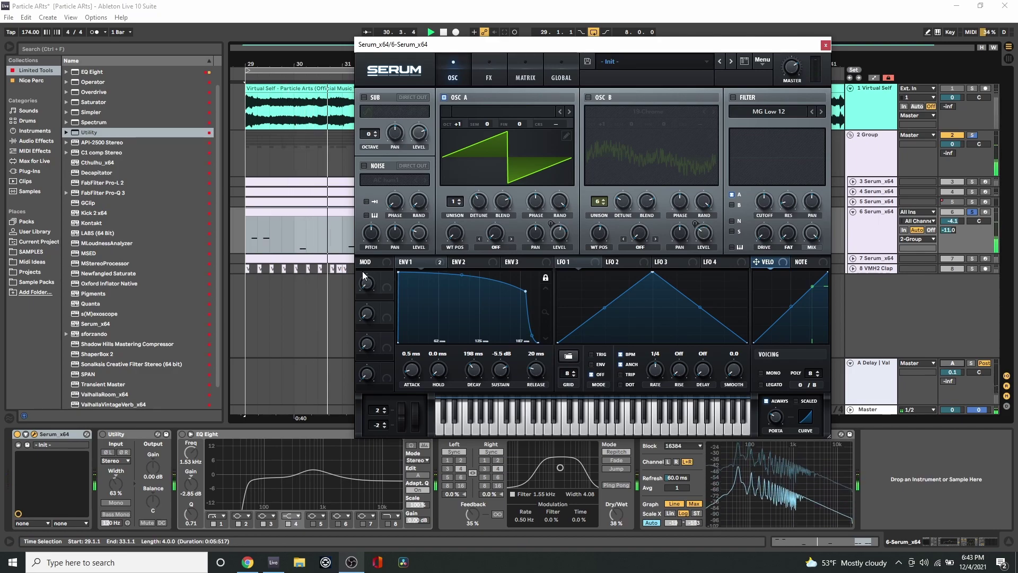
pyautogui.press('space')
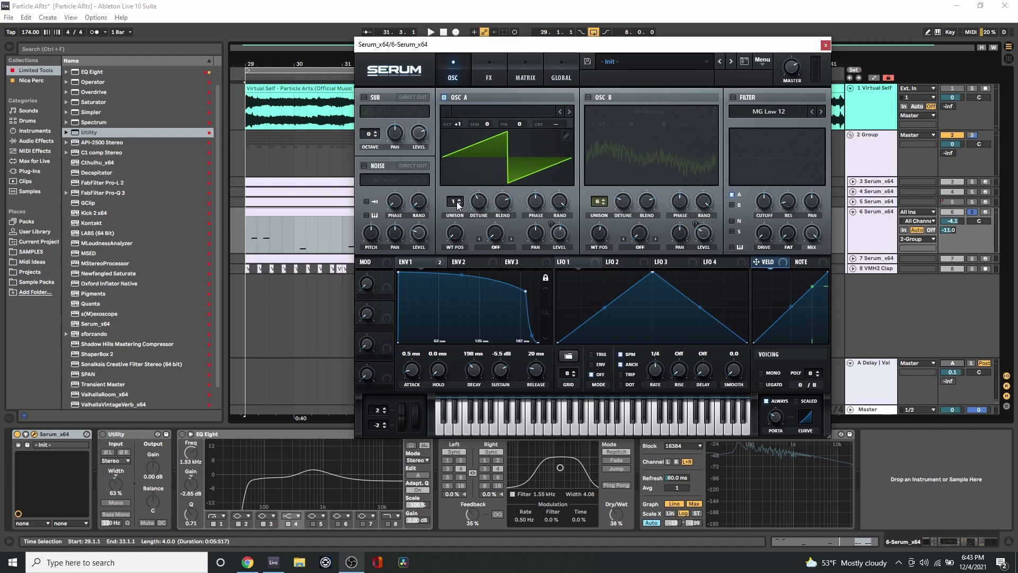
# Set OSC A's unison to 6 voices and play the 6 Serum_x64 clip
pyautogui.moveTo(456, 202); pyautogui.dragTo(457, 154)
pyautogui.press('space')
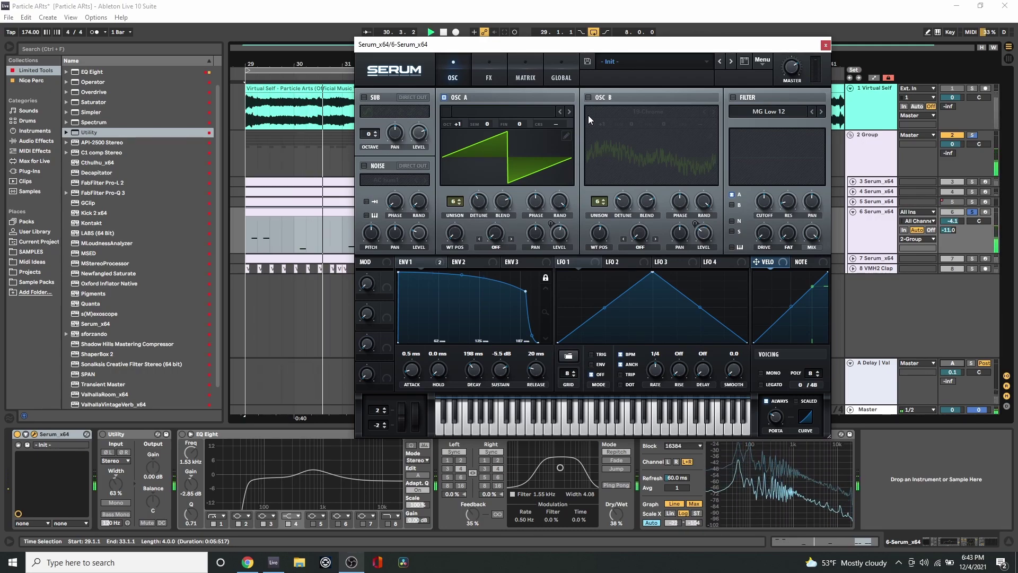
pyautogui.press('space')
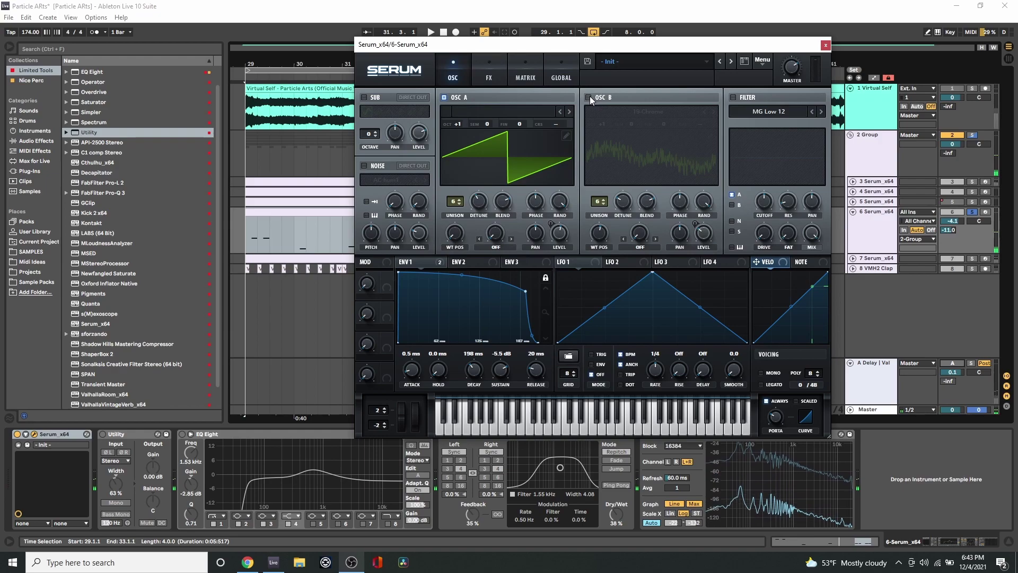
# Turn on OSC B and play the clip, briefly switching OSC A off and on again to compare the two oscillators
pyautogui.click(588, 97)
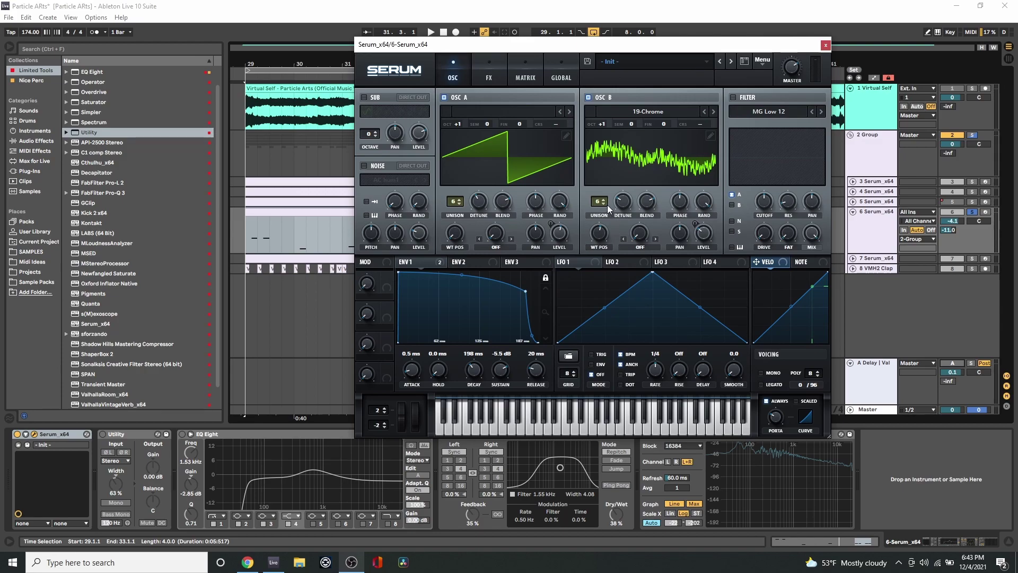
pyautogui.moveTo(619, 201)
pyautogui.moveTo(477, 210)
pyautogui.press('space')
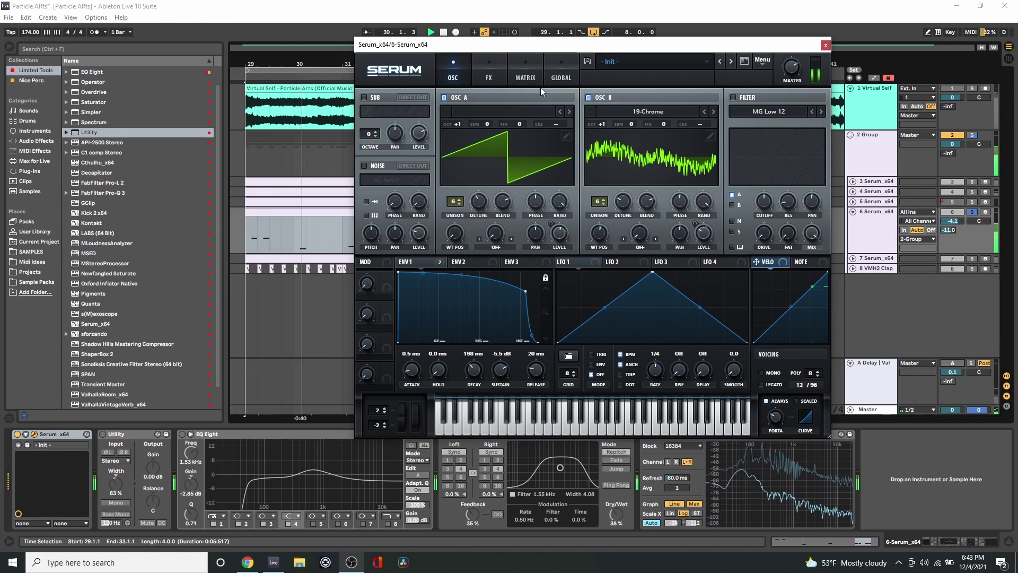
pyautogui.click(443, 97)
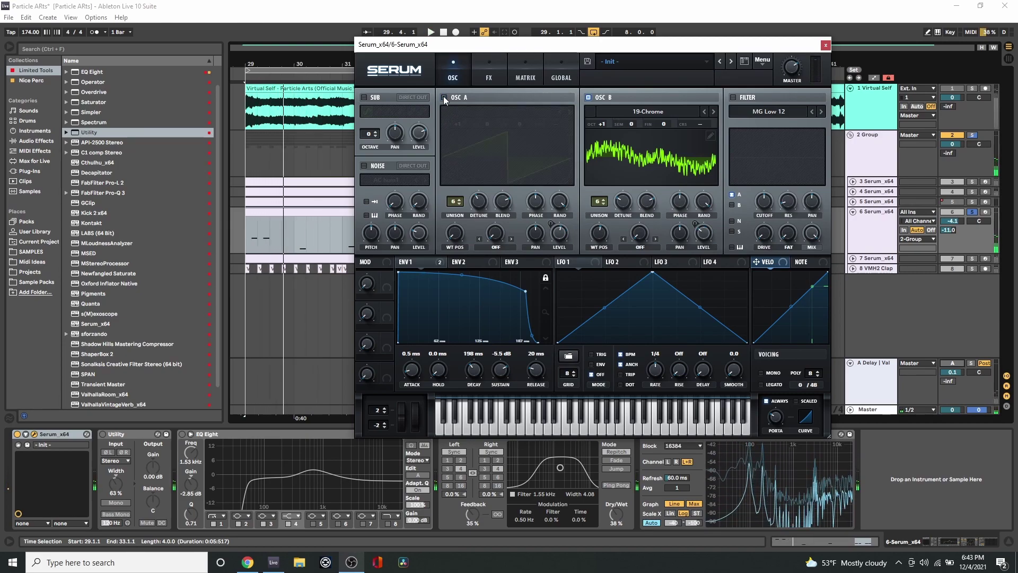
pyautogui.click(444, 97)
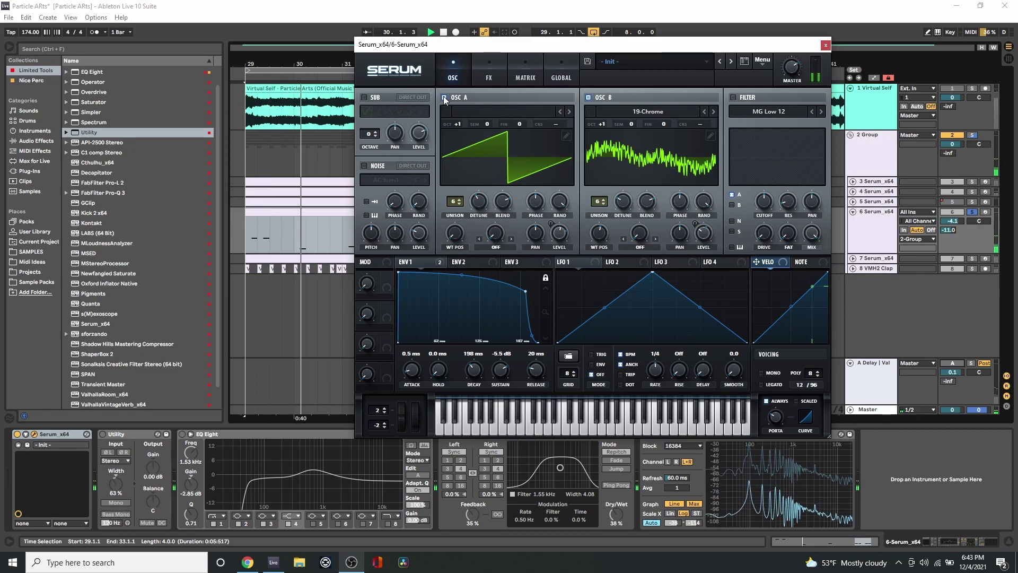
# Show the Serum patch's effects and turn on the EQ, Compressor and Reverb, playing the clip between changes
pyautogui.click(491, 72)
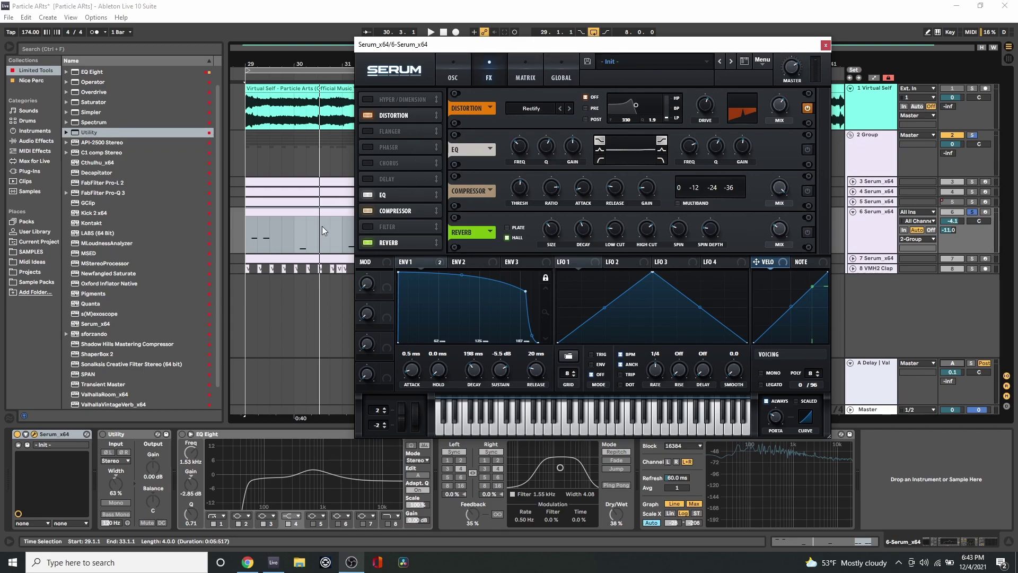
pyautogui.press('space')
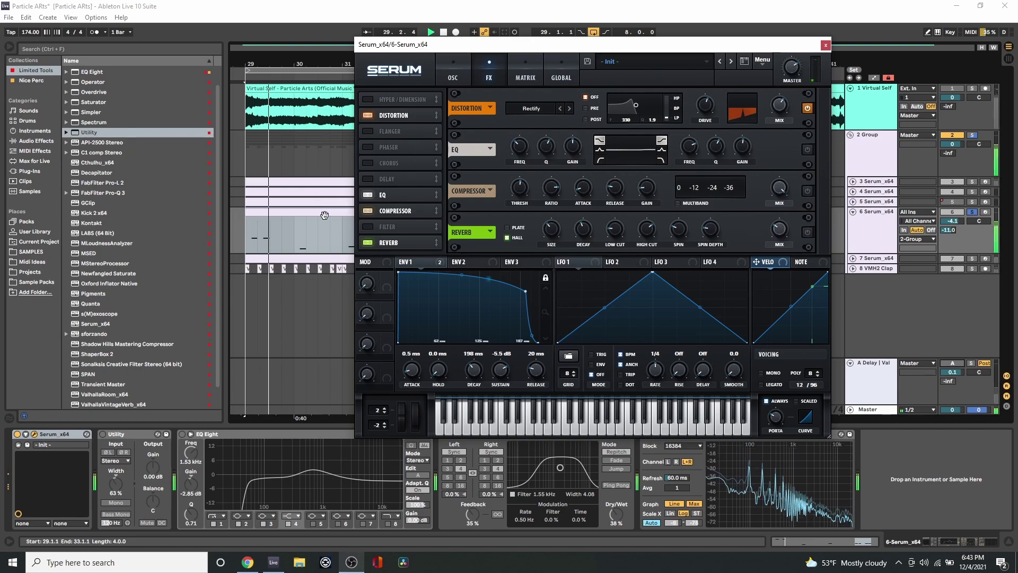
pyautogui.click(805, 150)
pyautogui.press('space')
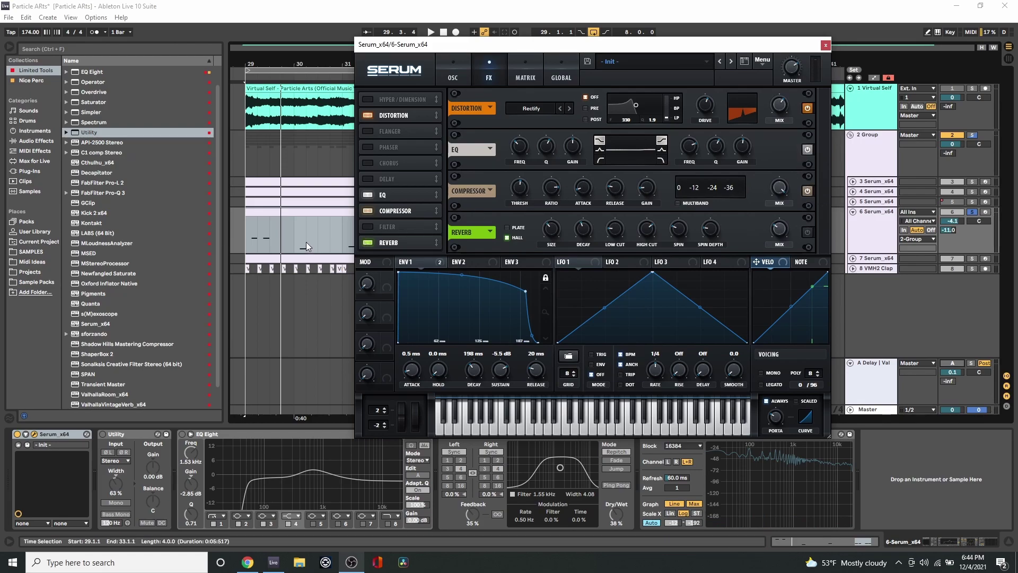
pyautogui.press('space')
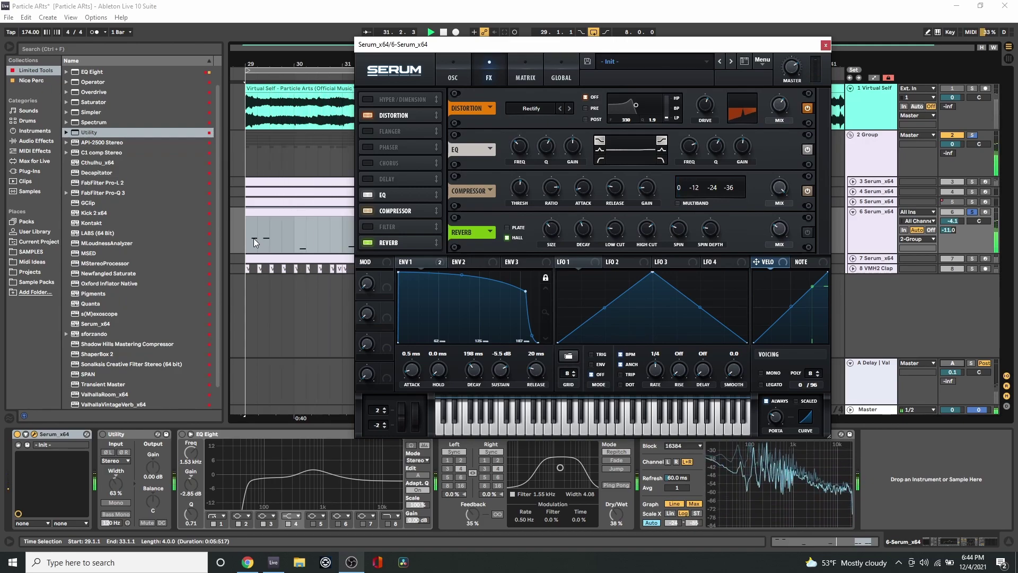
pyautogui.click(806, 233)
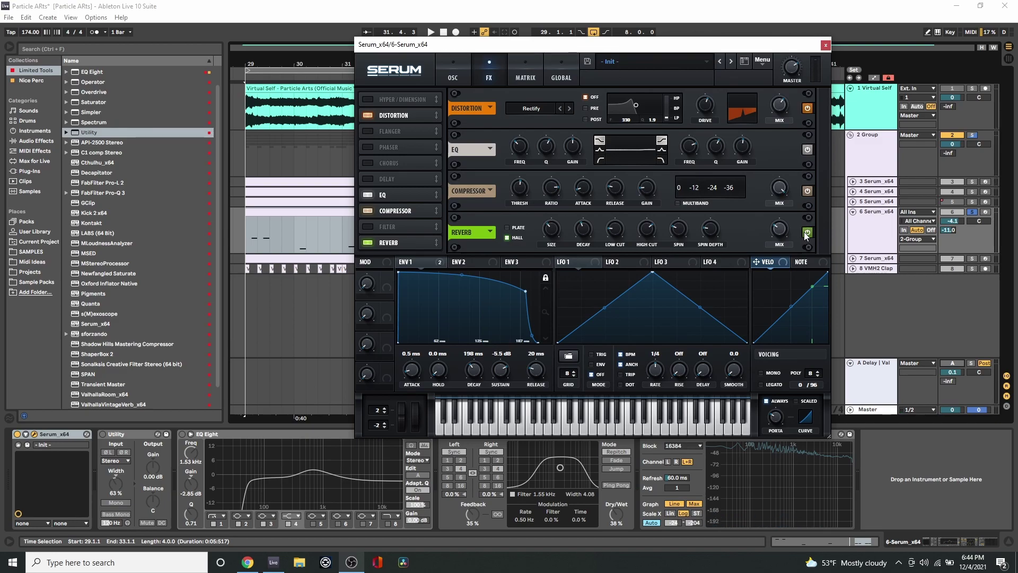
pyautogui.press('space')
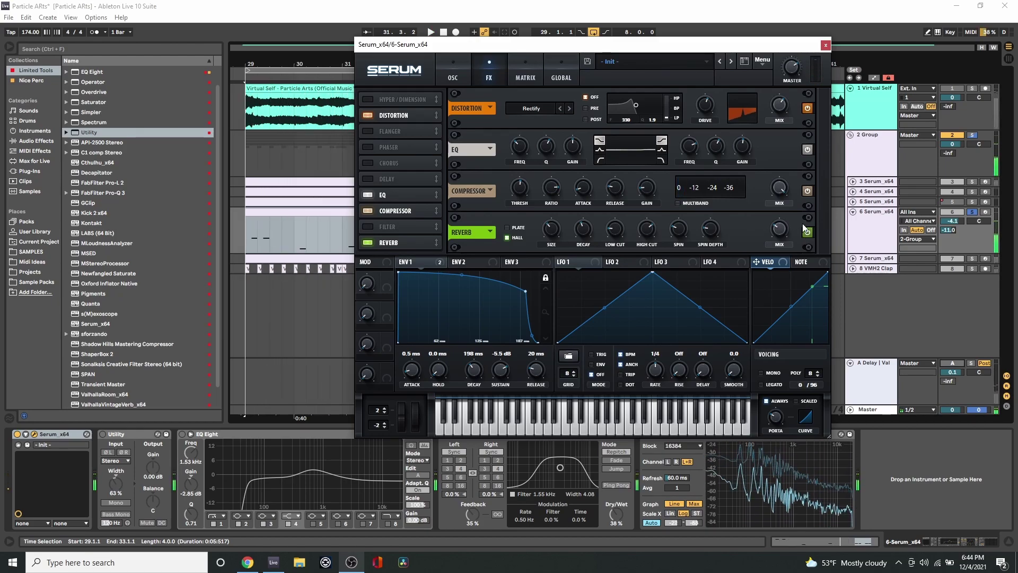
# Turn on the Utility on 6 Serum_x64, play the clip, and hide the Serum window
pyautogui.click(106, 434)
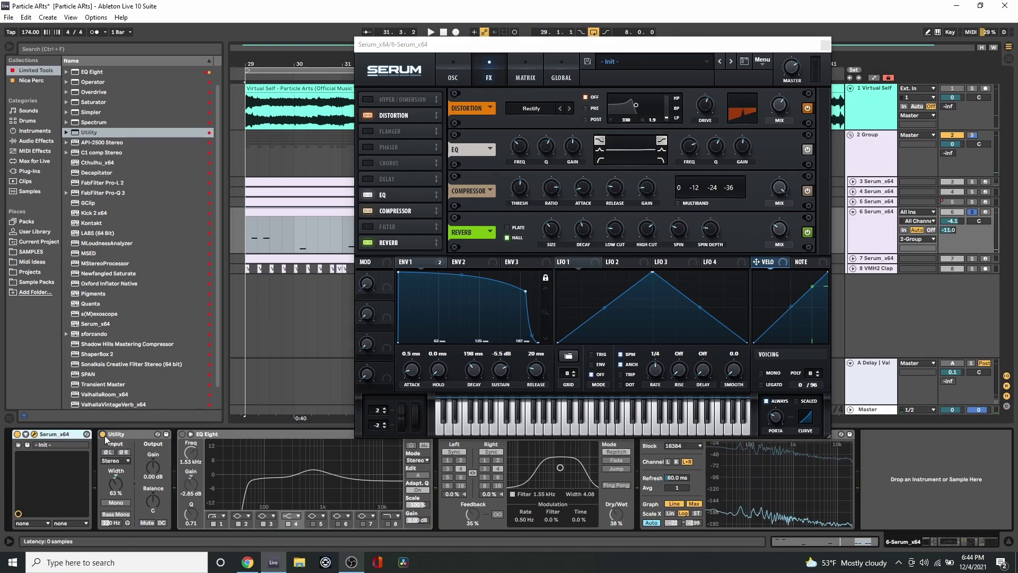
pyautogui.press('space')
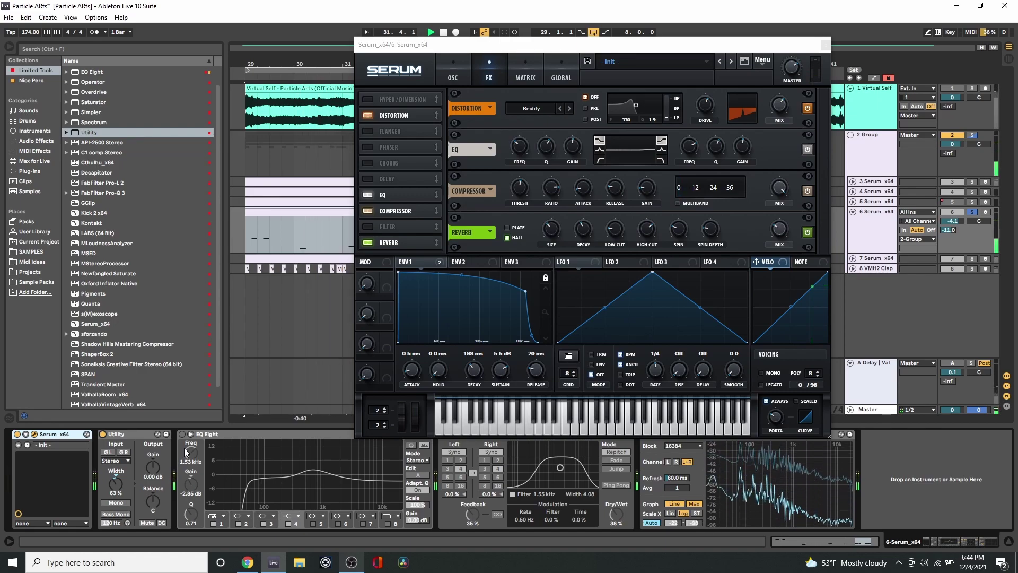
pyautogui.press('space')
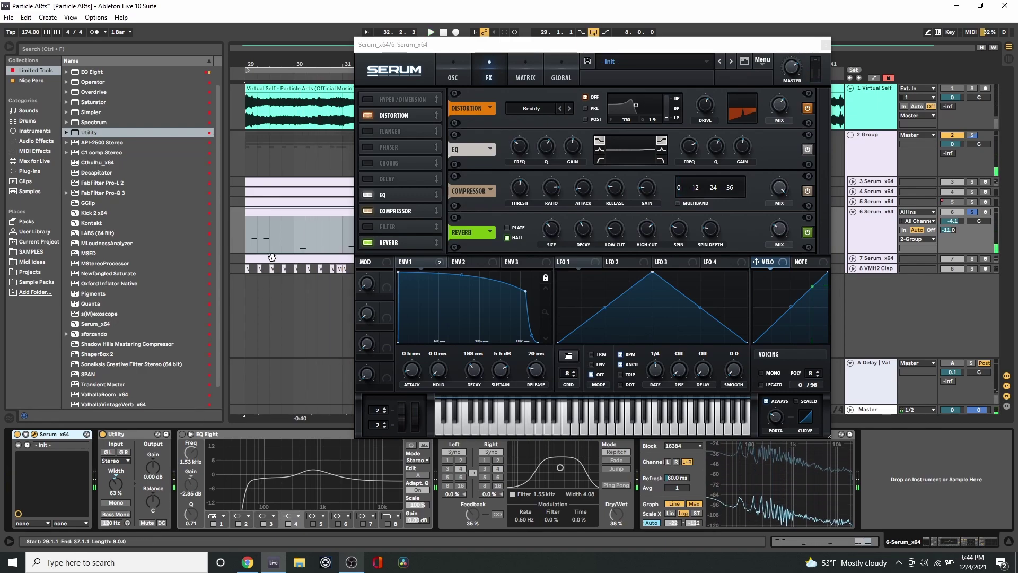
pyautogui.hotkey('ctrl', 'alt', 'p')
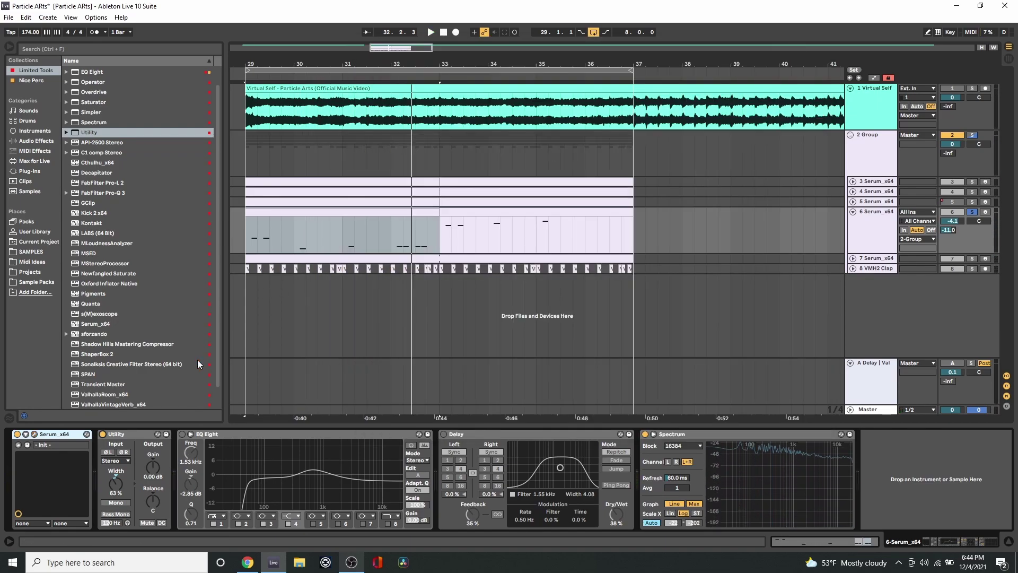
# Turn on EQ Eight and Delay on 6 Serum_x64, selecting EQ band 3 to check it, and play the clip with each device
pyautogui.click(182, 434)
pyautogui.press('space')
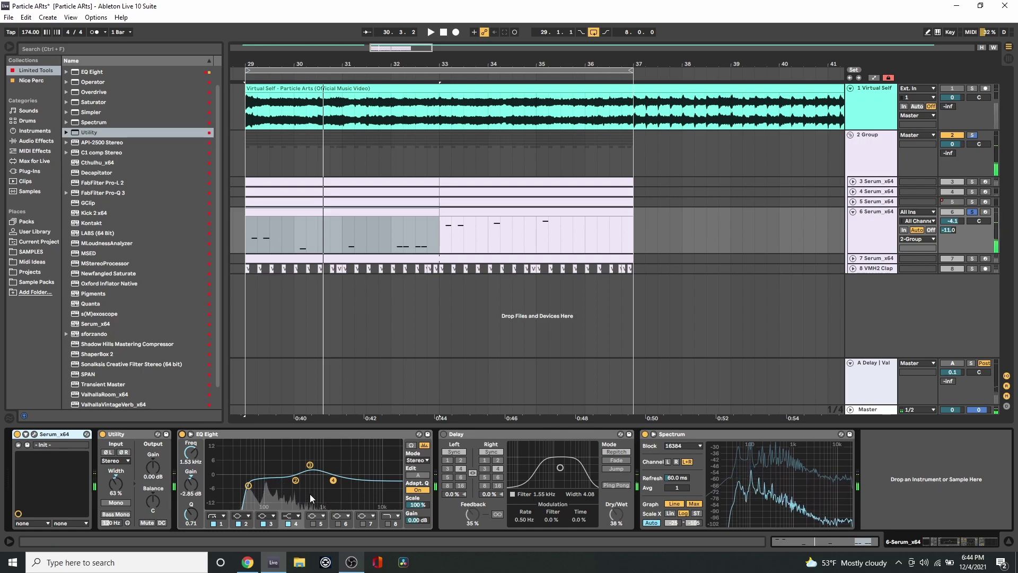
pyautogui.click(310, 466)
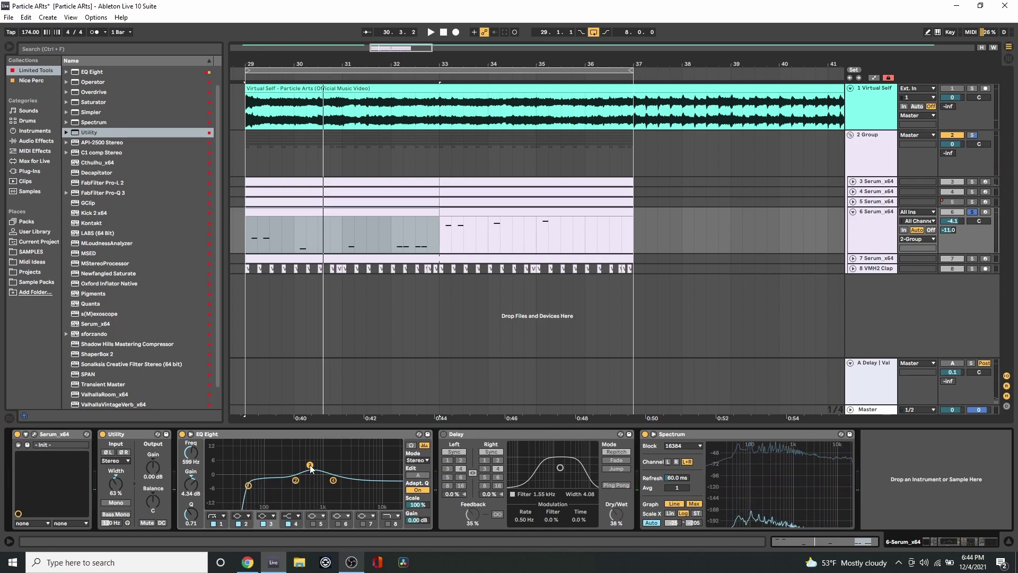
pyautogui.click(442, 434)
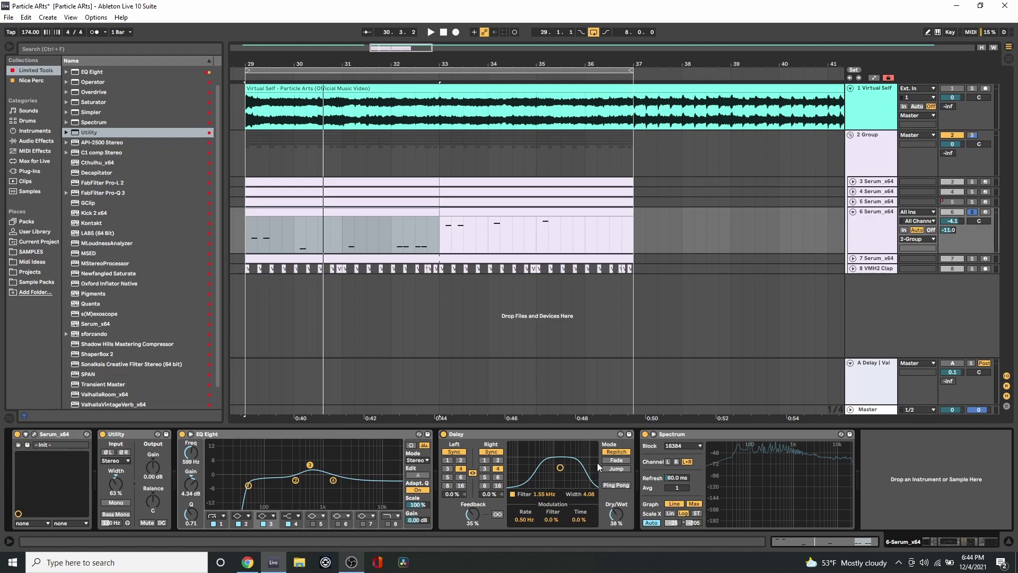
pyautogui.press('space')
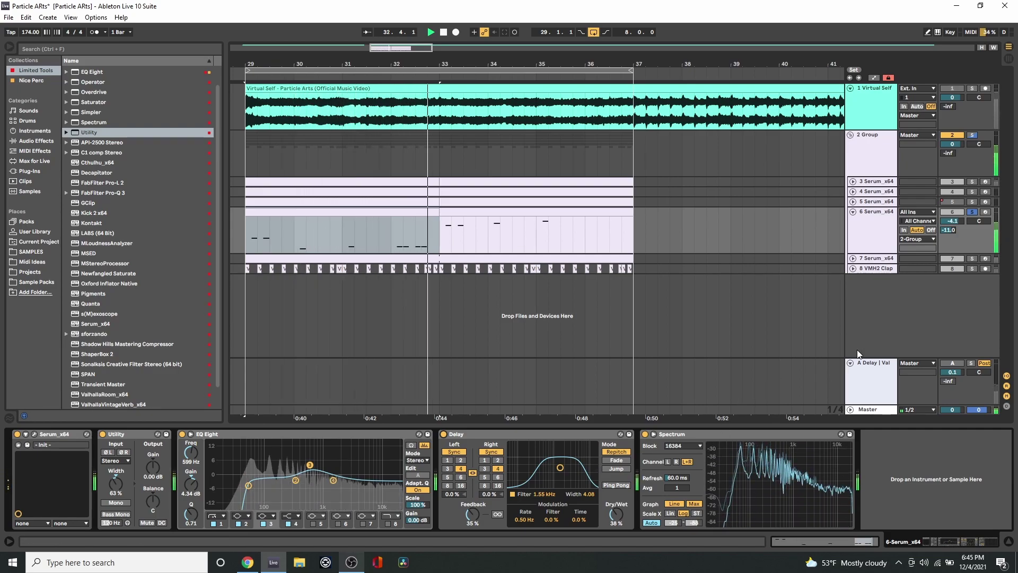
pyautogui.press('space')
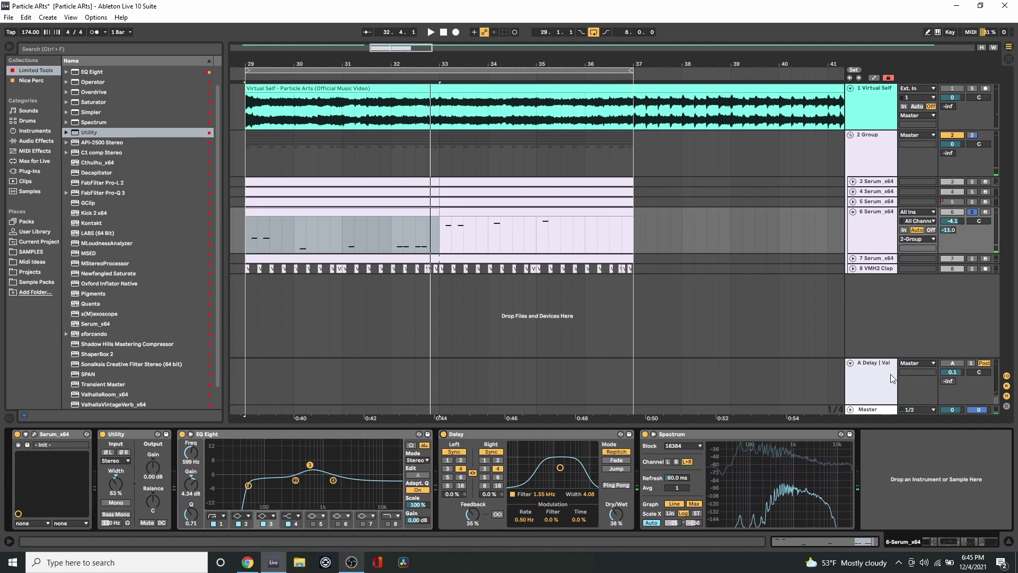
# Turn on the A Delay return track and play the 6 Serum_x64 clip through it
pyautogui.click(960, 364)
pyautogui.press('space')
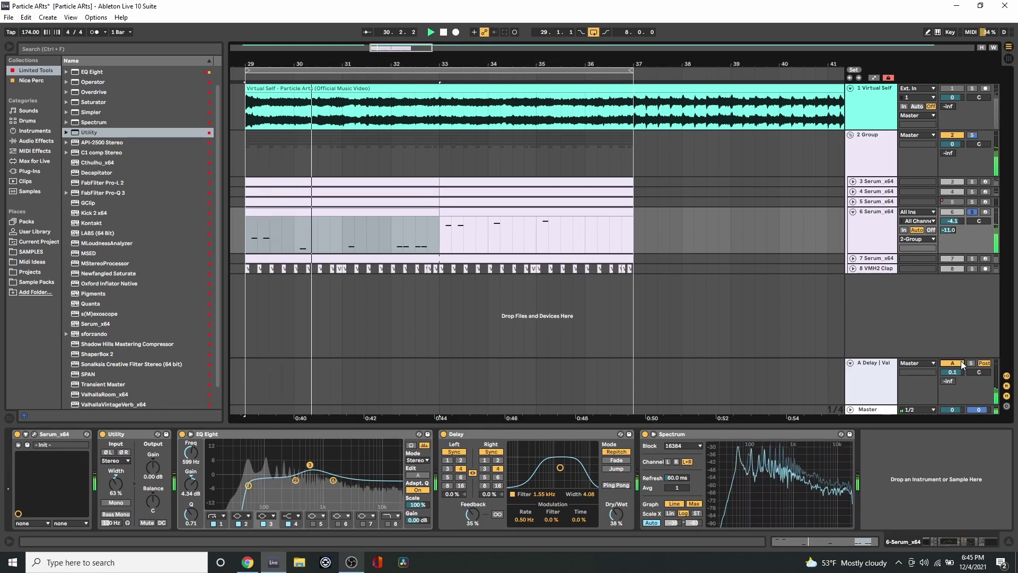
pyautogui.press('space')
# Solo 2 Group with 7 Serum_x64 and 8 VMH2 Clap deactivated, and play the remaining layers from bar 29
pyautogui.click(972, 136)
pyautogui.click(953, 258)
pyautogui.click(953, 269)
pyautogui.click(241, 236)
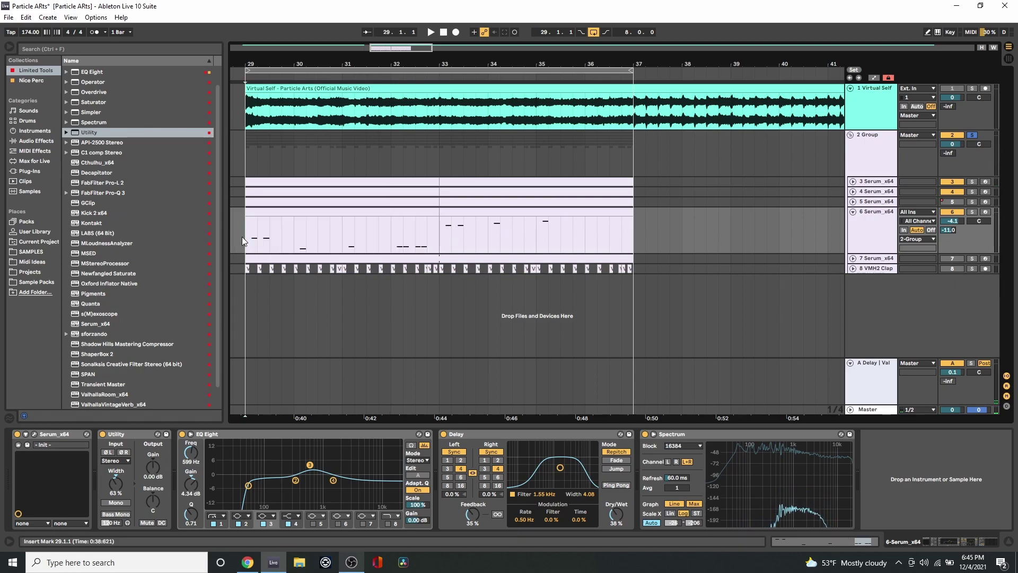
pyautogui.press('space')
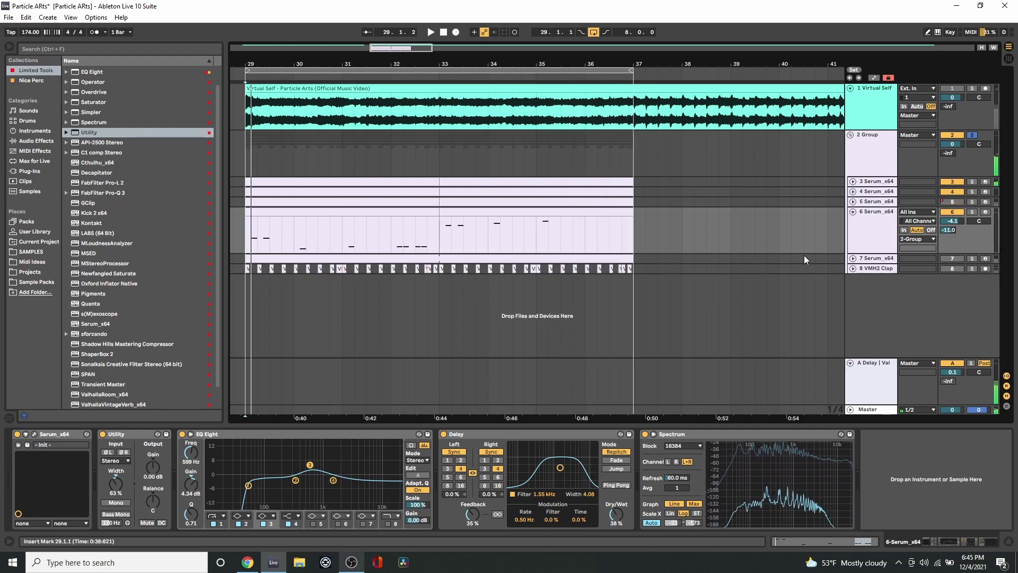
# Collapse 6 Serum_x64, expand and solo 7 Serum_x64, play it from bar 29, and view its clip's notes
pyautogui.click(853, 212)
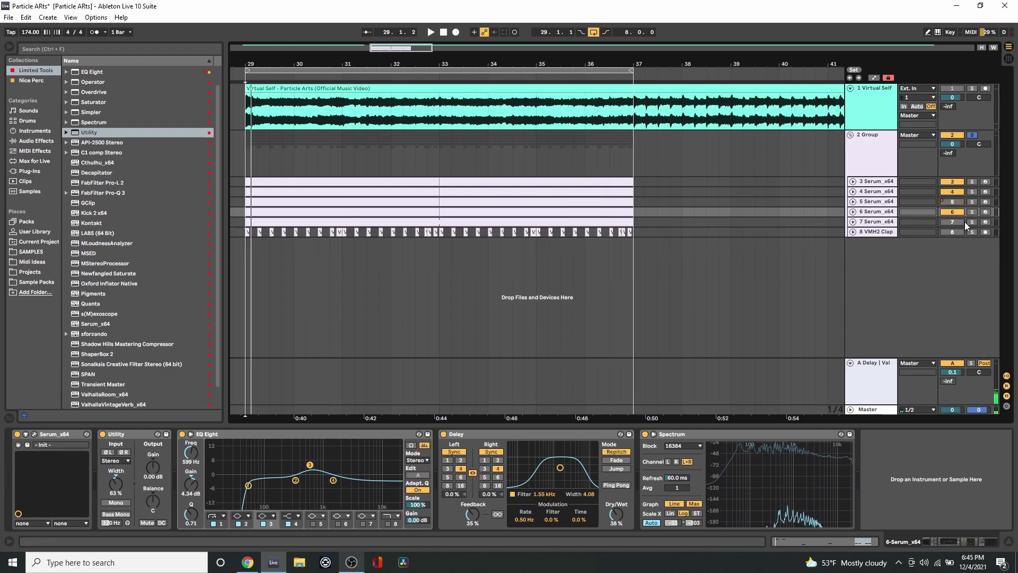
pyautogui.click(853, 222)
pyautogui.click(459, 238)
pyautogui.press('space')
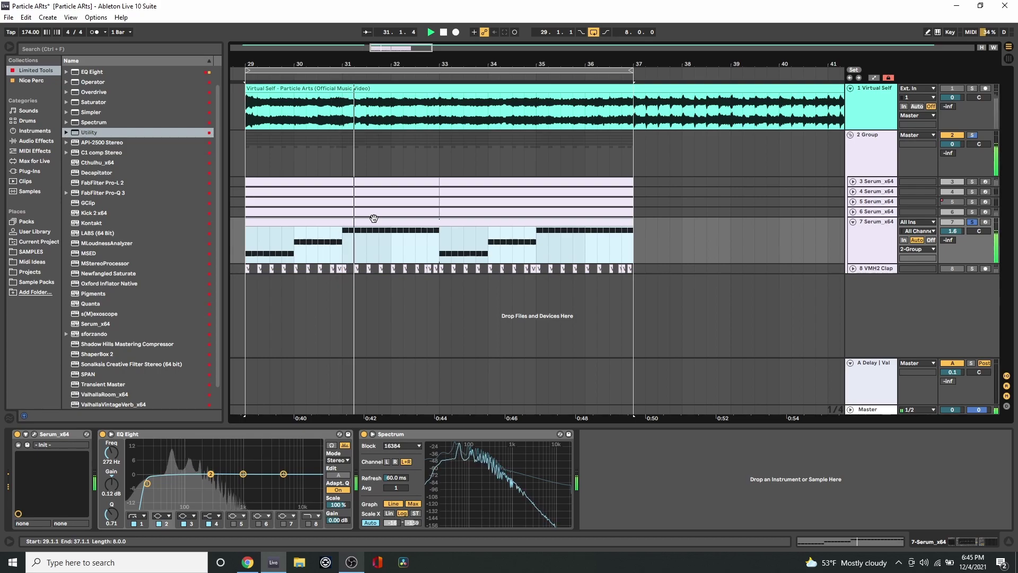
pyautogui.click(845, 544)
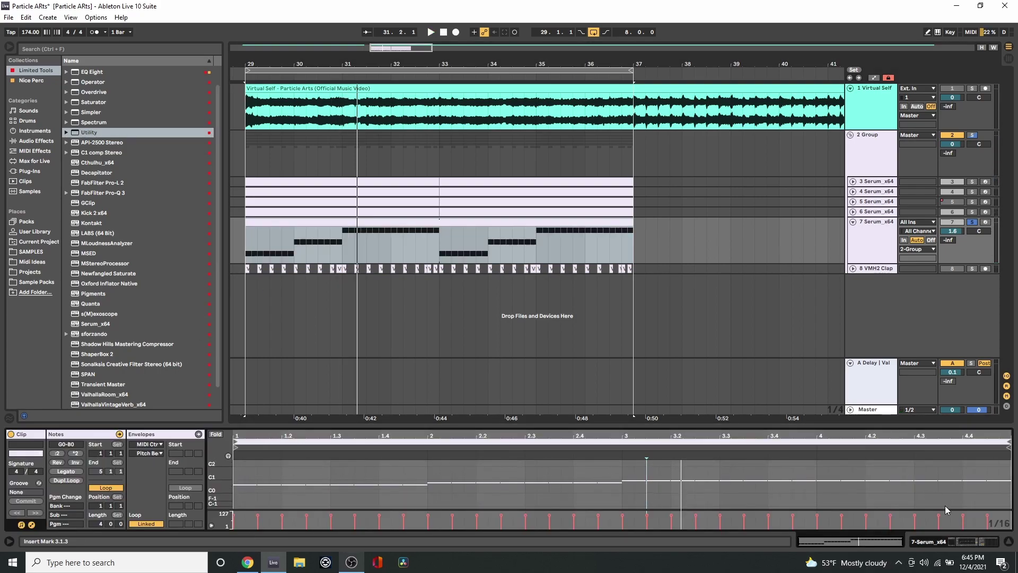
pyautogui.click(931, 541)
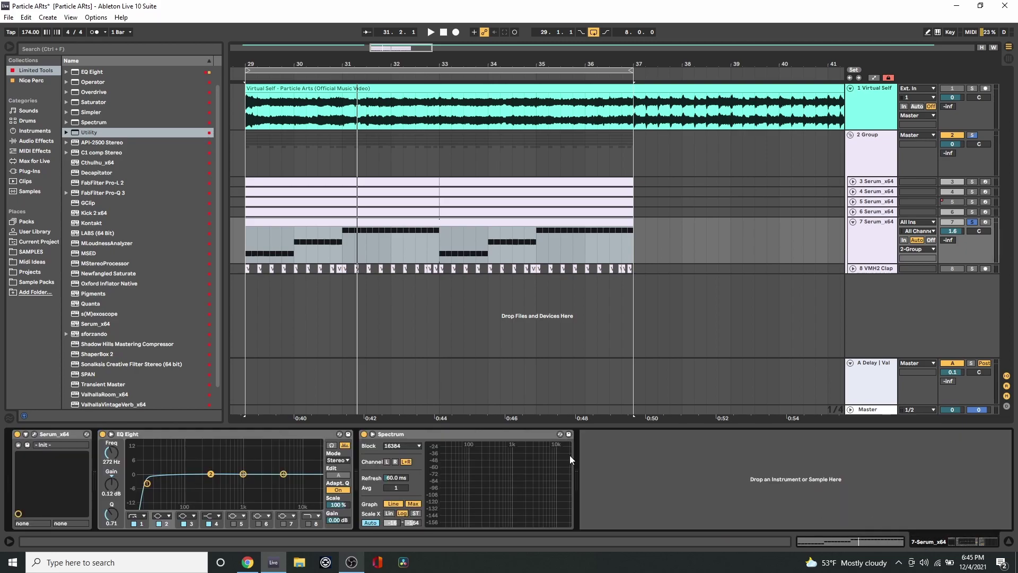
# Open the Serum patch on 7 Serum_x64 and examine OSC A's settings and the effects filter's cutoff
pyautogui.click(34, 434)
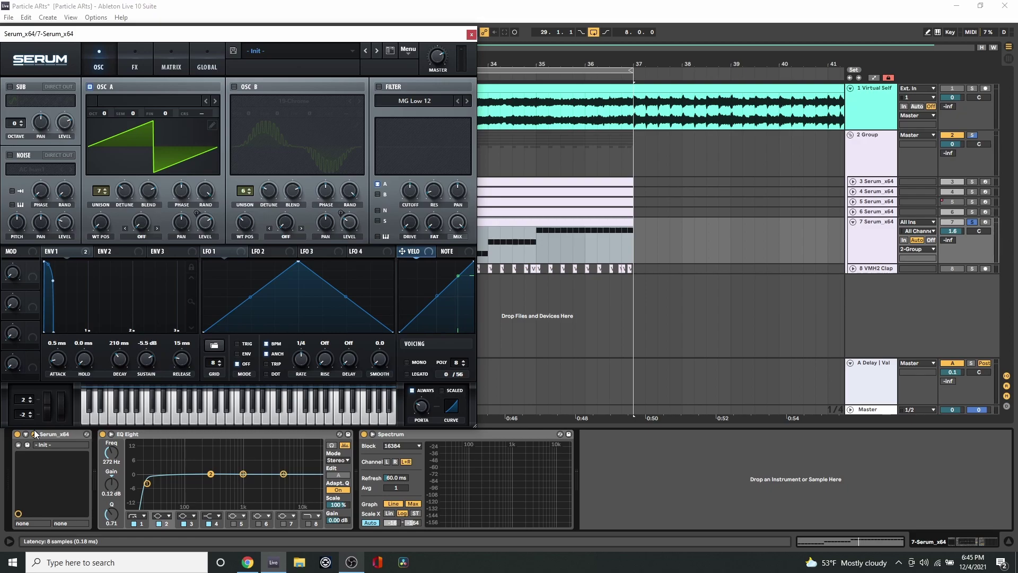
pyautogui.moveTo(178, 38); pyautogui.dragTo(548, 44)
pyautogui.click(487, 203)
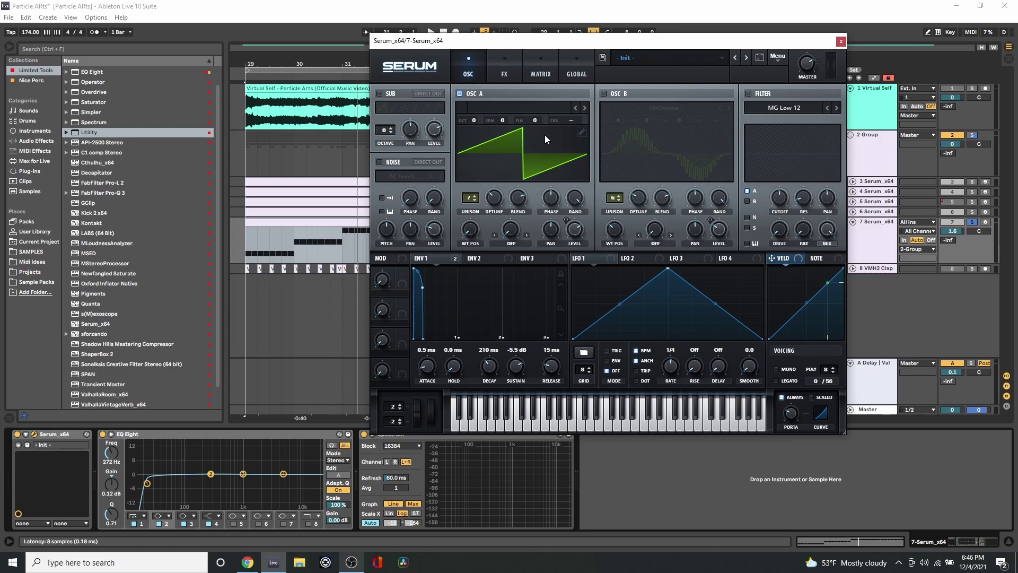
pyautogui.click(506, 66)
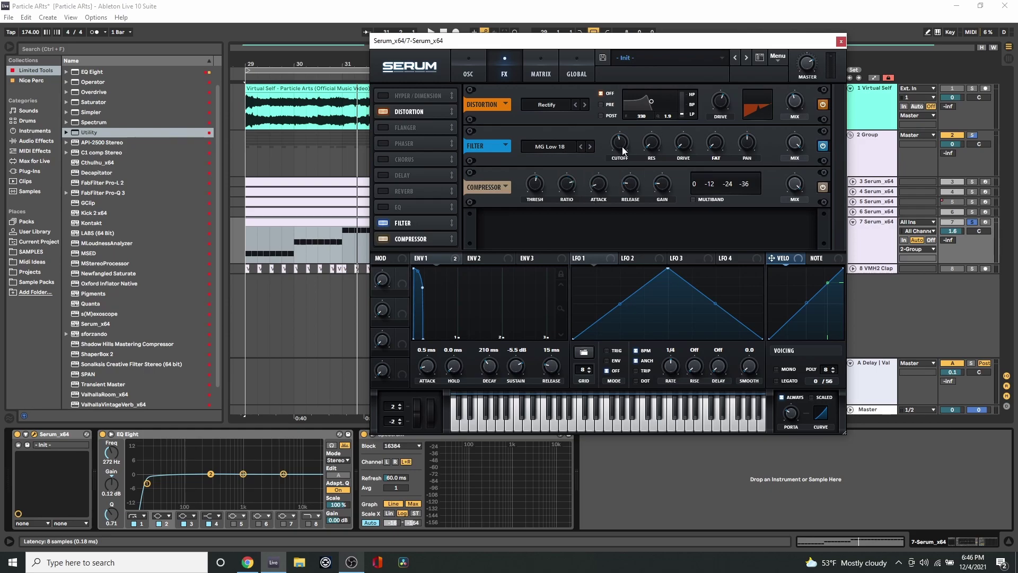
pyautogui.moveTo(618, 151)
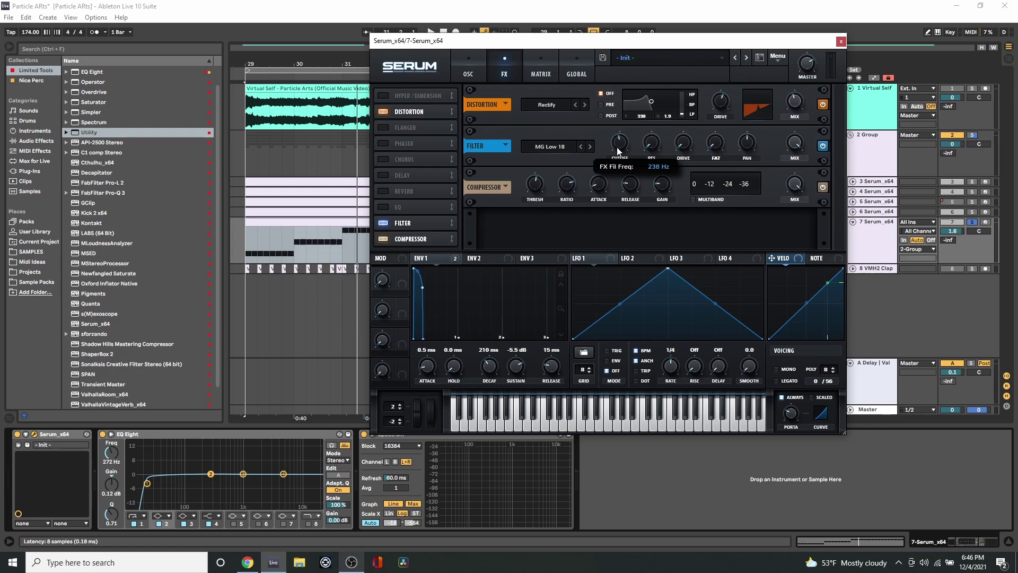
# Play the 7 Serum_x64 clip from bar 29 while toggling the patch's effects filter to compare the sound, and close the Serum window
pyautogui.click(287, 220)
pyautogui.press('space')
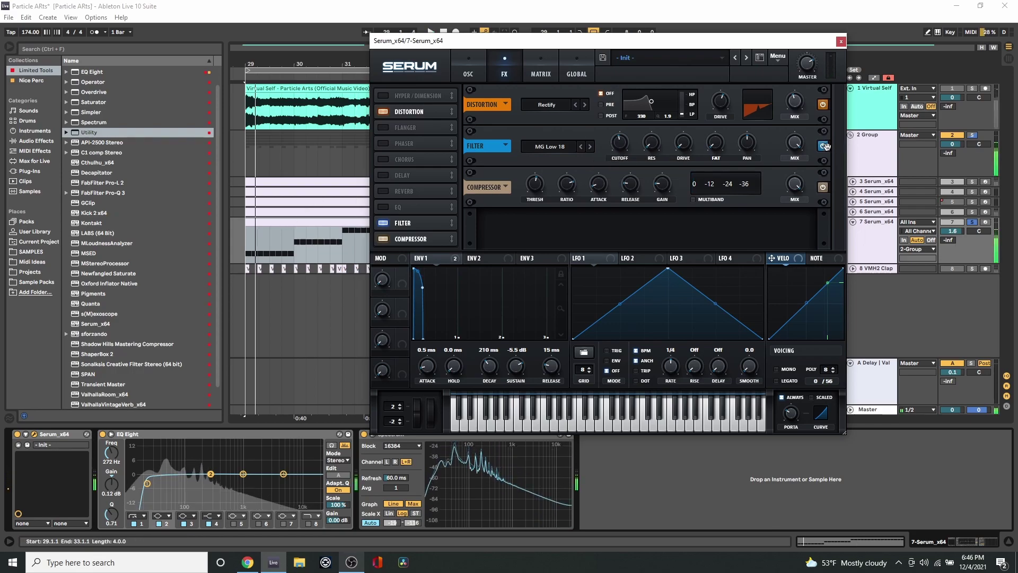
pyautogui.click(823, 145)
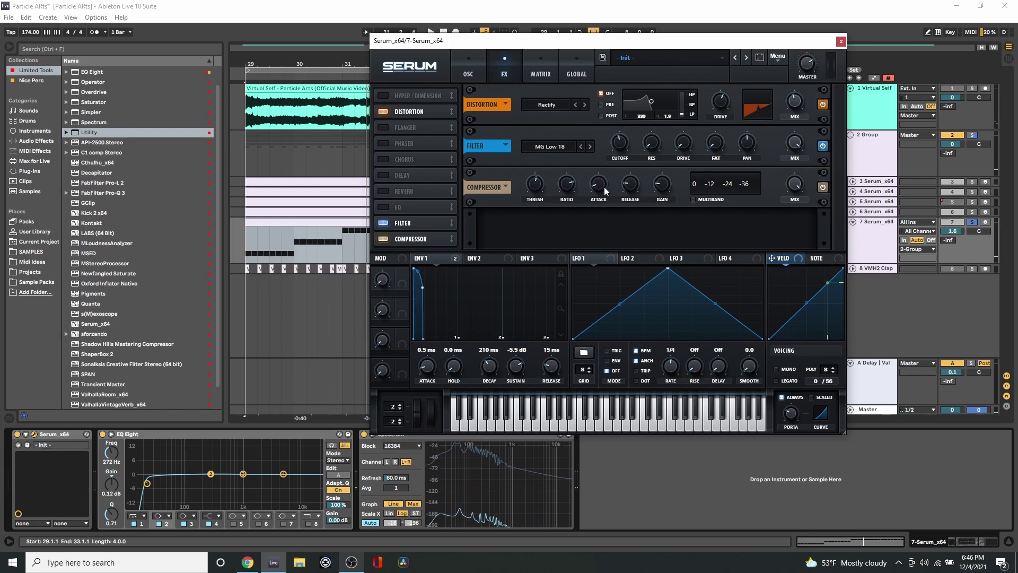
pyautogui.moveTo(603, 186)
pyautogui.press('space')
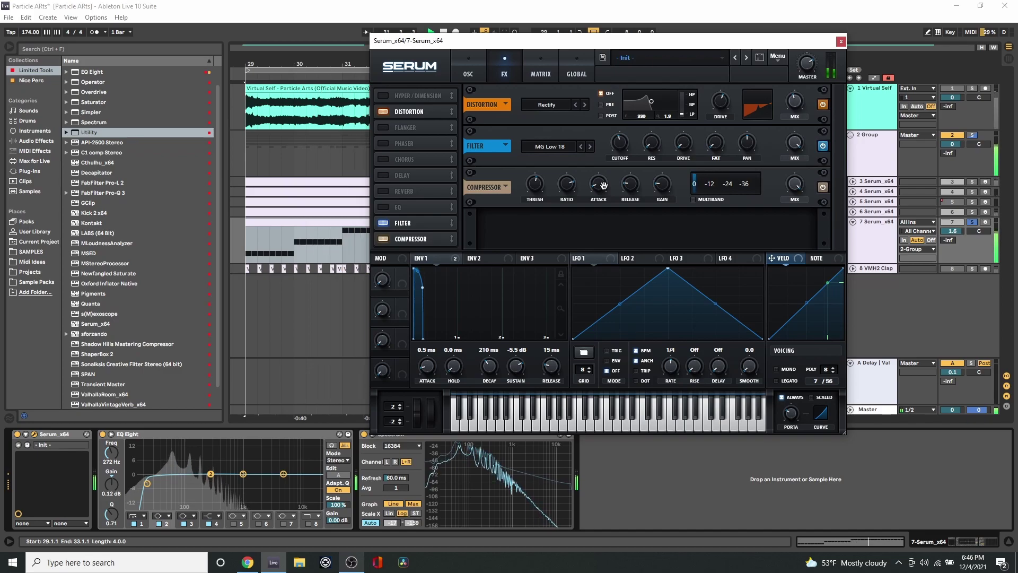
pyautogui.click(840, 42)
# Expand and solo 8 VMH2 Clap, and play its clips from bar 29
pyautogui.click(852, 268)
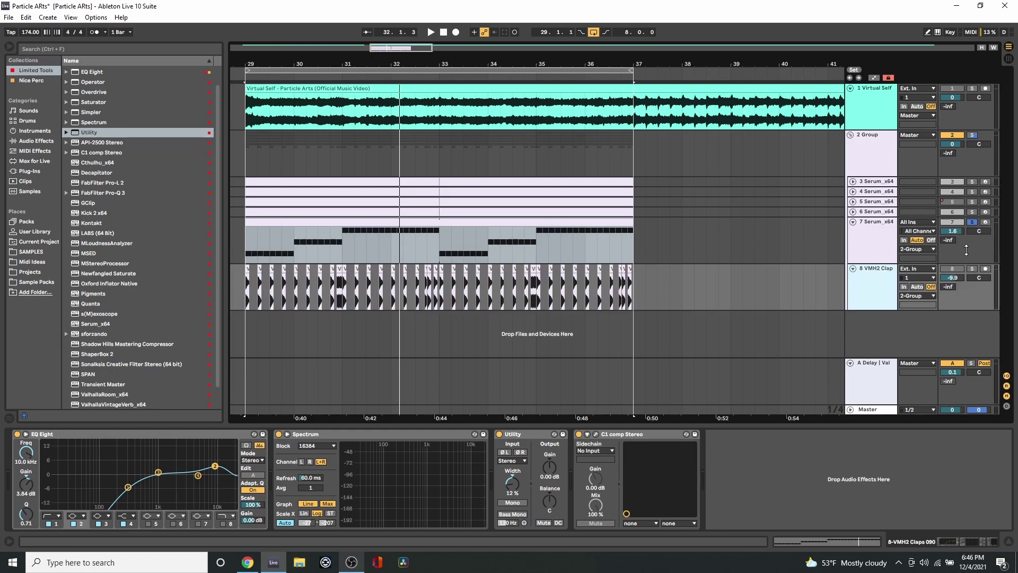
pyautogui.click(248, 287)
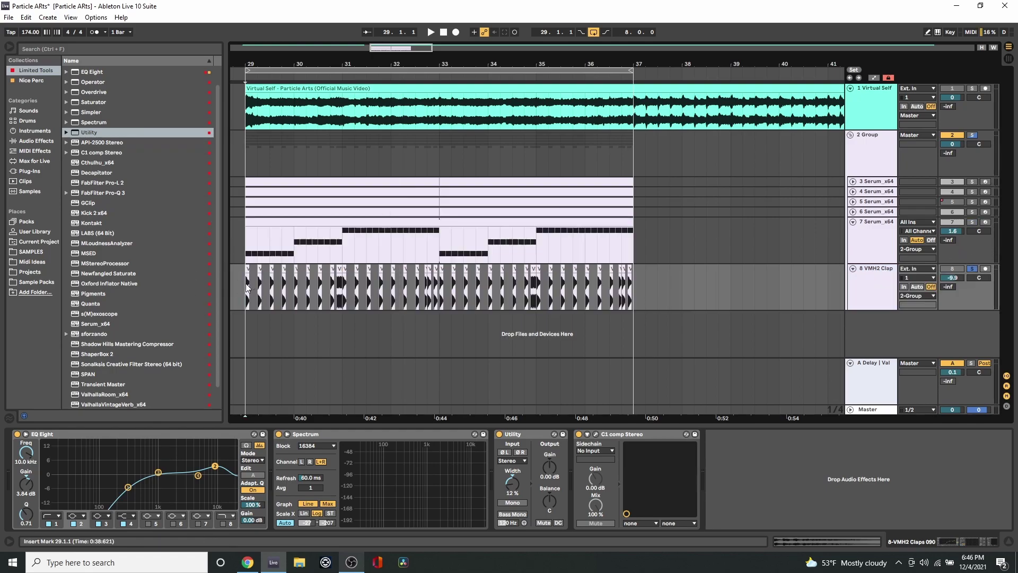
pyautogui.moveTo(249, 64)
pyautogui.mouseDown()
pyautogui.moveTo(250, 100)
pyautogui.moveTo(261, 103)
pyautogui.moveTo(261, 66)
pyautogui.mouseUp()
pyautogui.press('space')
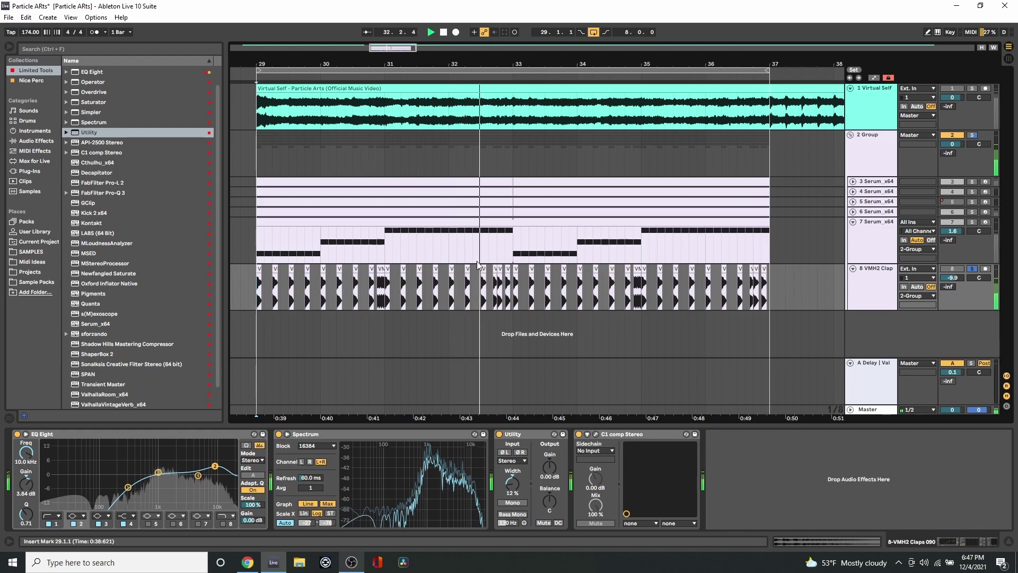
pyautogui.press('space')
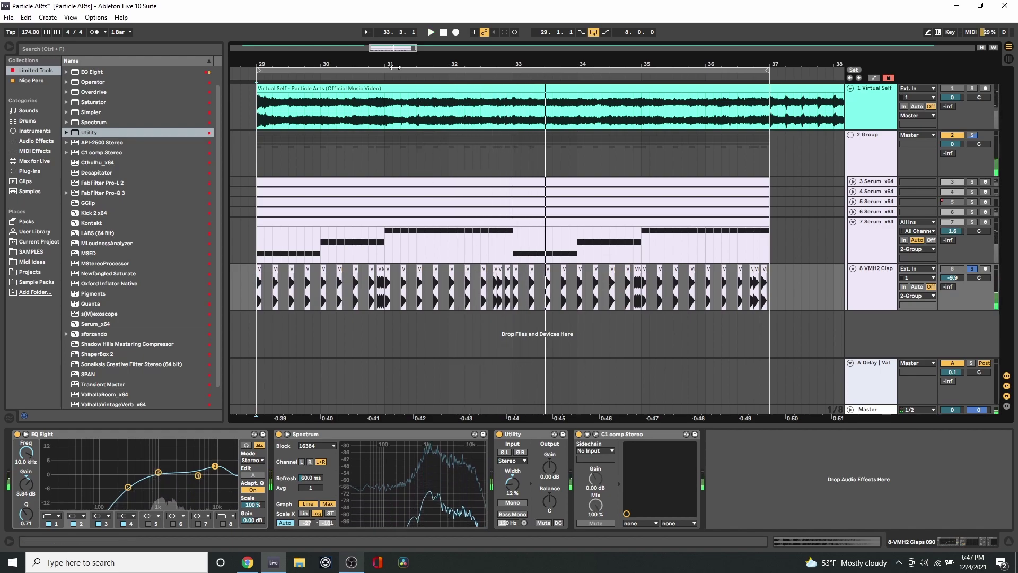
# Examine the clap placement between bars 31 and 33, selecting the shortened clap clip just before 32.4
pyautogui.scroll(4, 382, 261)
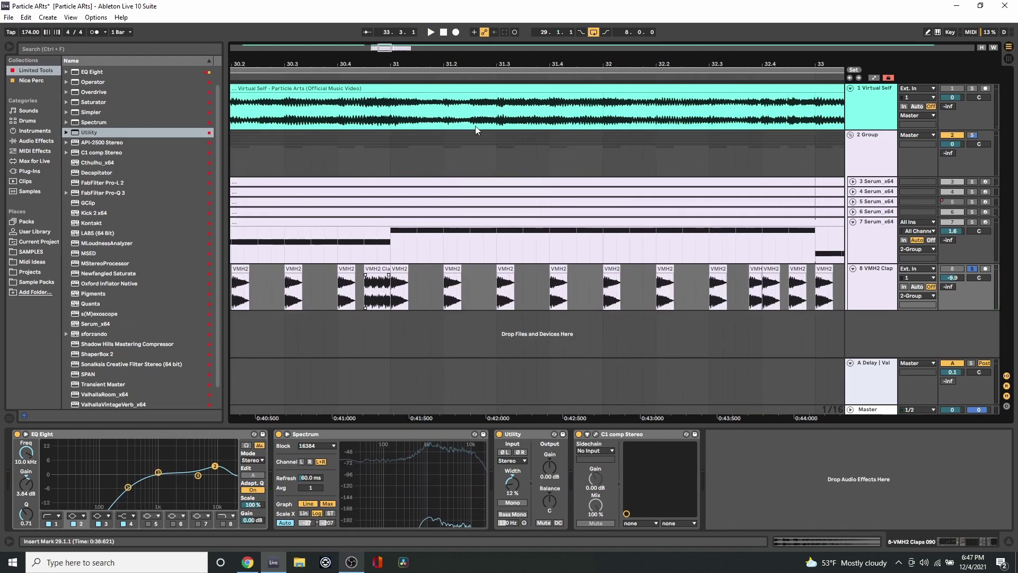
pyautogui.press('-')
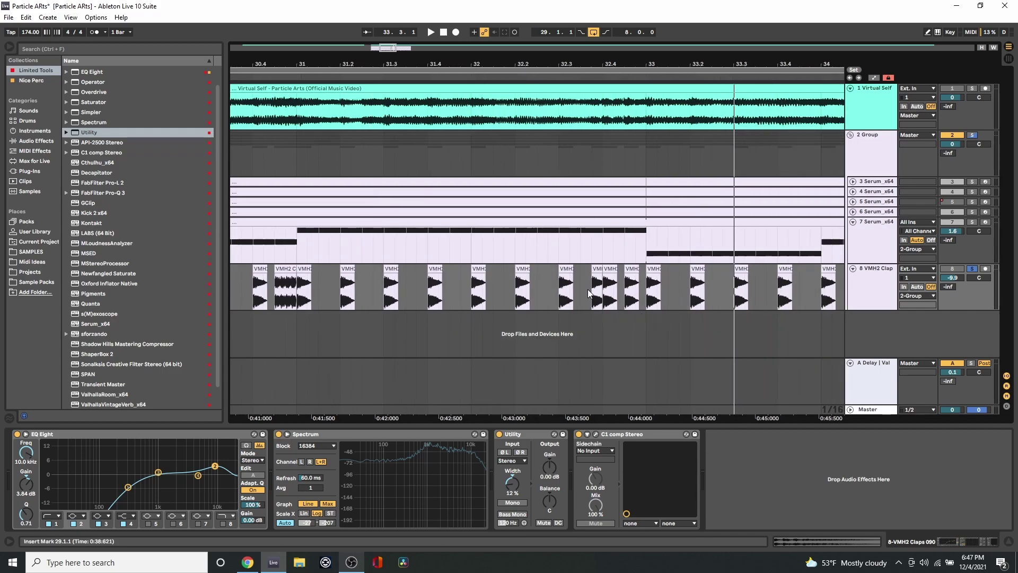
pyautogui.click(596, 268)
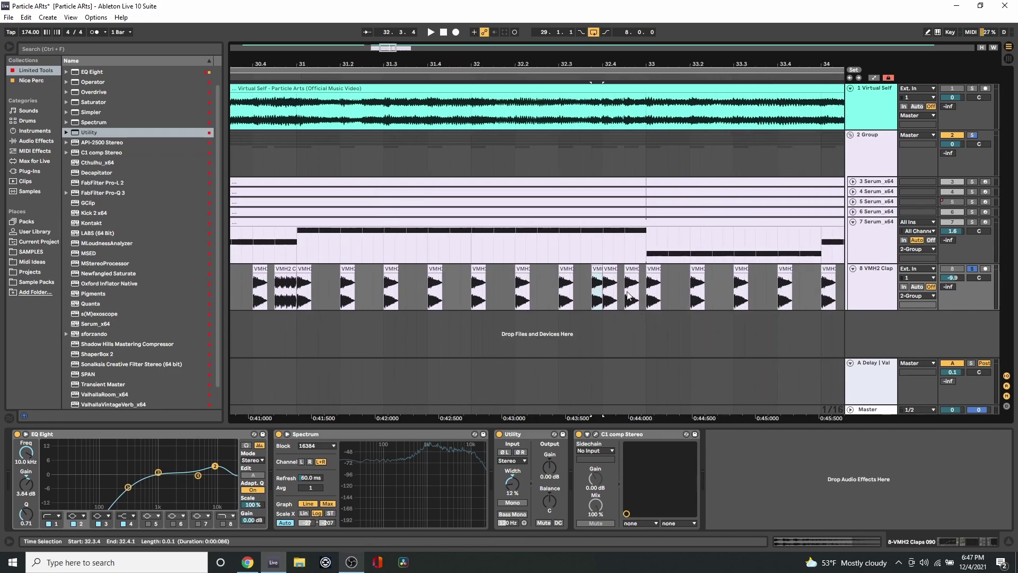
# Unsolo 8 VMH2 Clap with its track activated, and play all the group's layers together from bar 29
pyautogui.moveTo(512, 64); pyautogui.dragTo(515, 26)
pyautogui.click(971, 269)
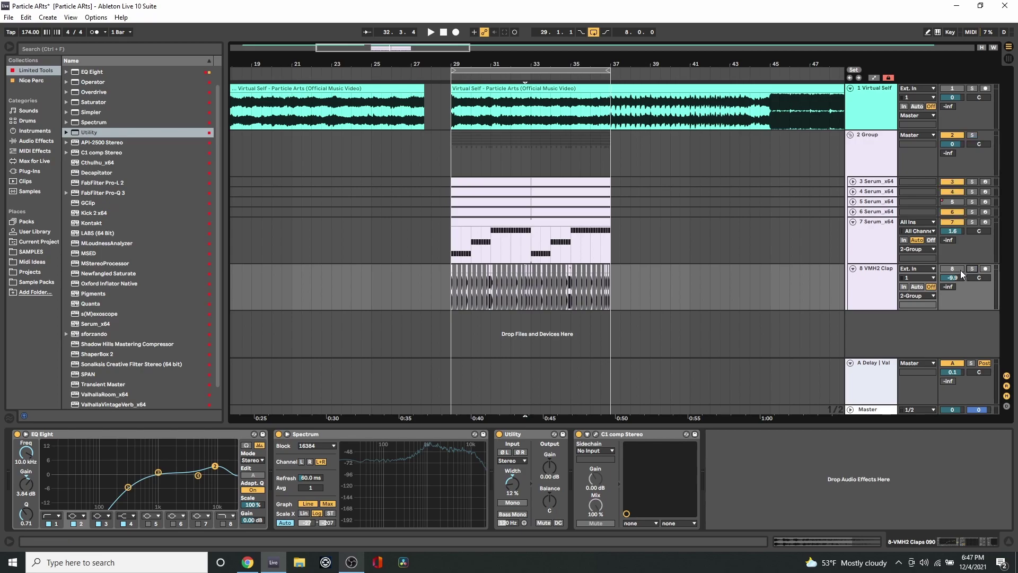
pyautogui.click(449, 169)
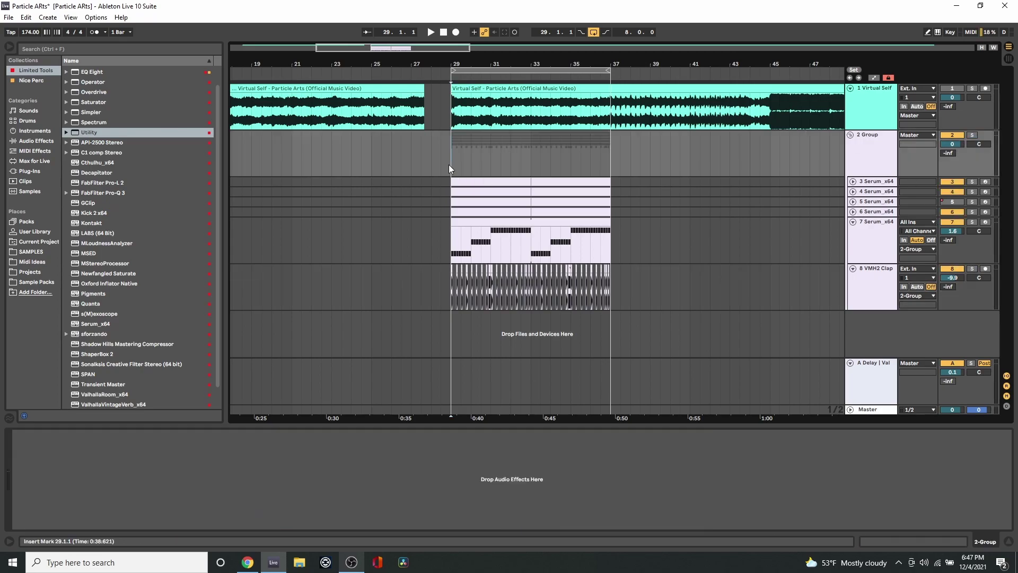
pyautogui.press('space')
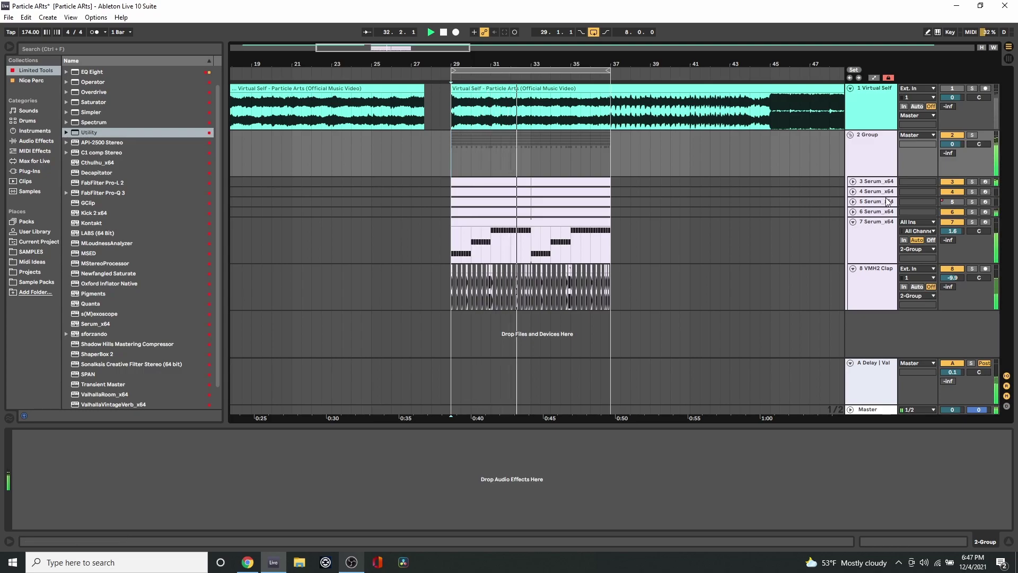
# Expand 3 Serum_x64, open its Serum patch to examine the OSC A and OSC B settings, and close the patch window
pyautogui.click(852, 182)
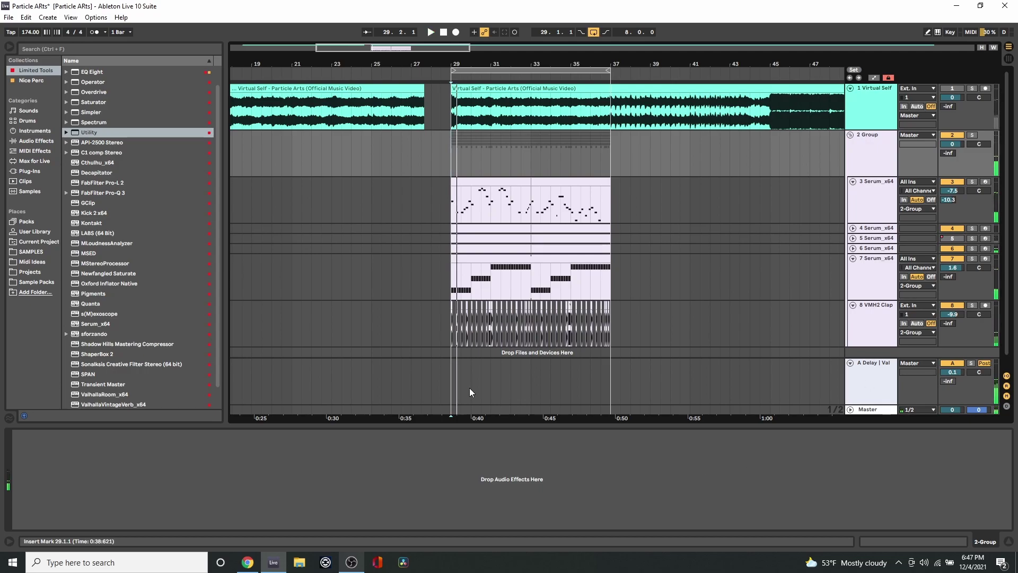
pyautogui.click(619, 207)
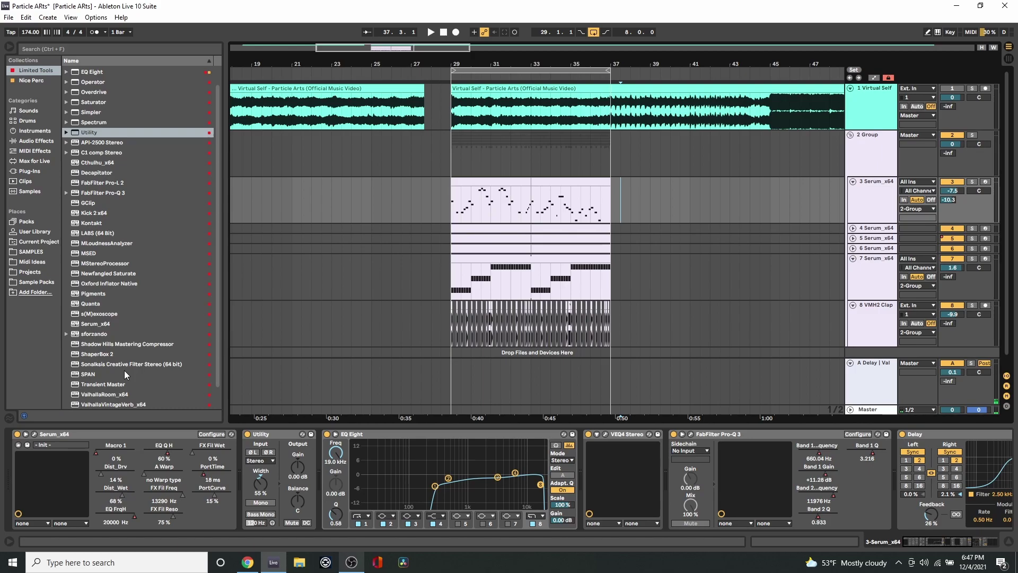
pyautogui.click(34, 434)
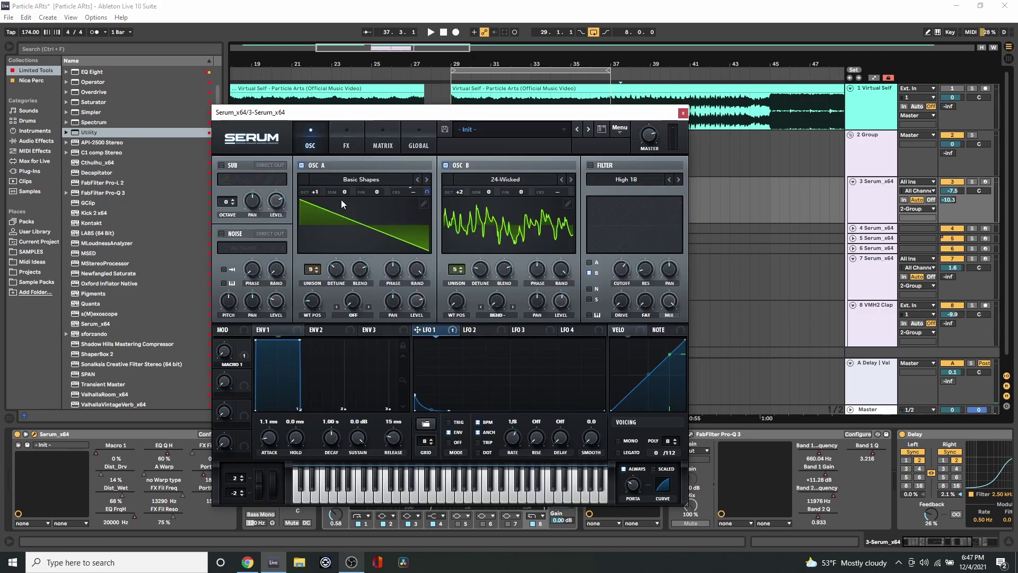
pyautogui.moveTo(456, 113); pyautogui.dragTo(513, 85)
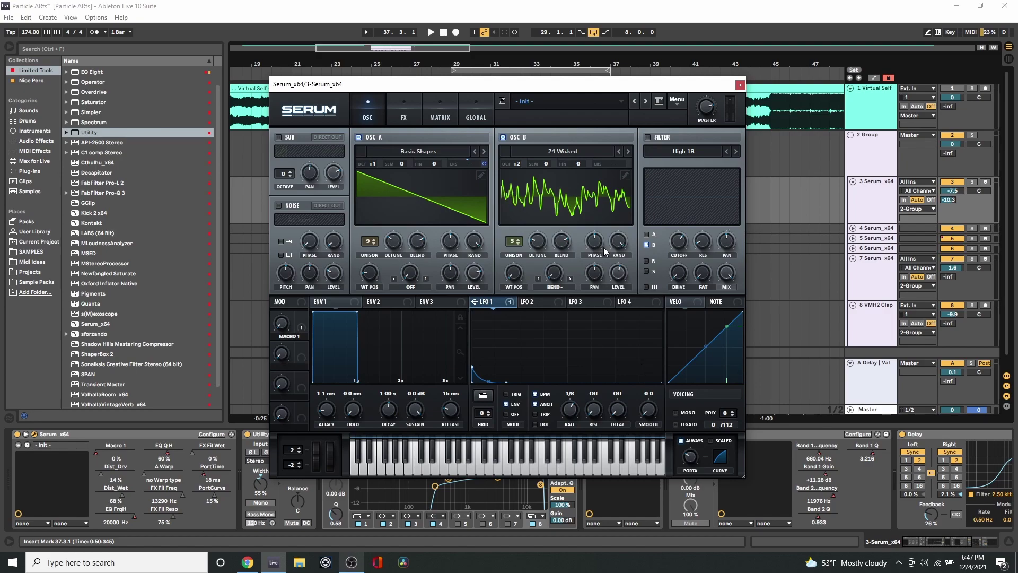
pyautogui.click(740, 84)
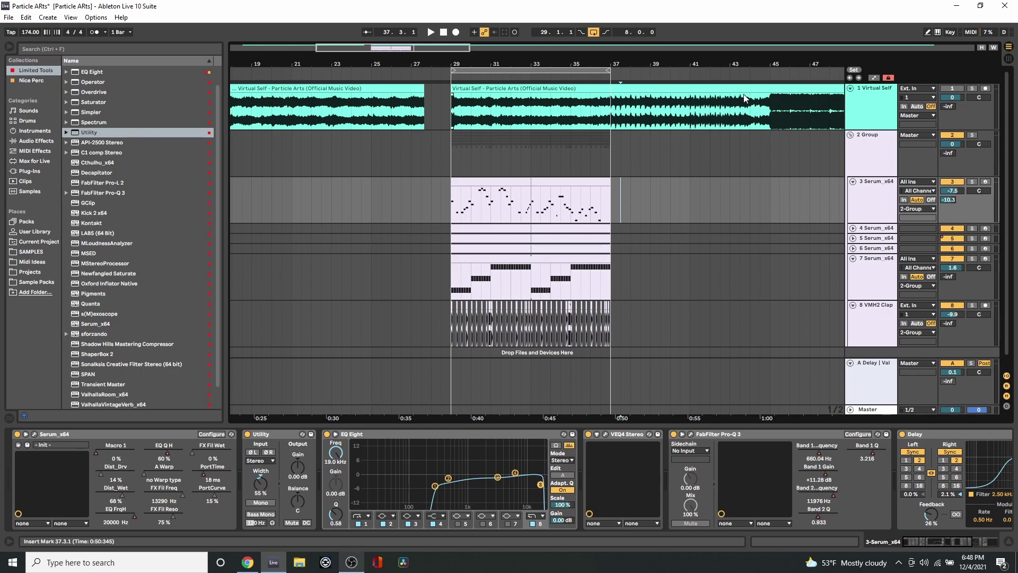
# Collapse the 7 Serum_x64, 8 VMH2 Clap and 3 Serum_x64 tracks, and place the insert marker on 2 Group at 37.3.1
pyautogui.click(853, 258)
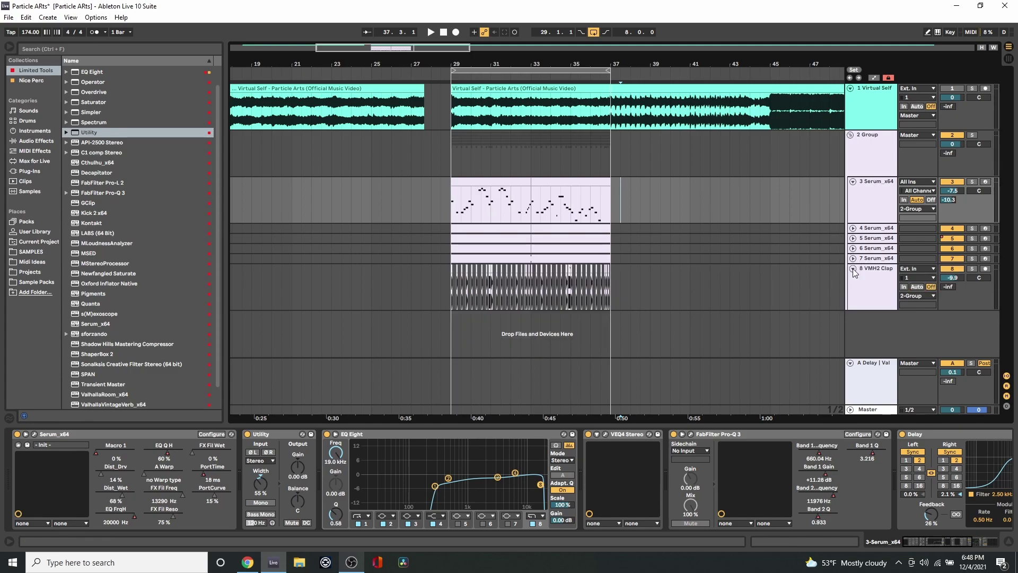
pyautogui.click(853, 268)
pyautogui.click(764, 256)
pyautogui.click(763, 258)
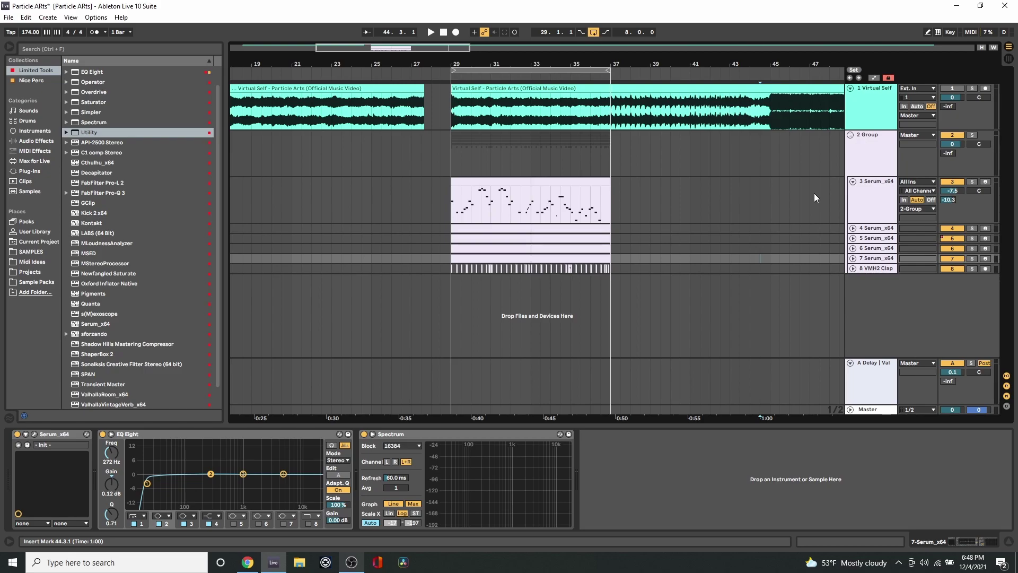
pyautogui.click(853, 181)
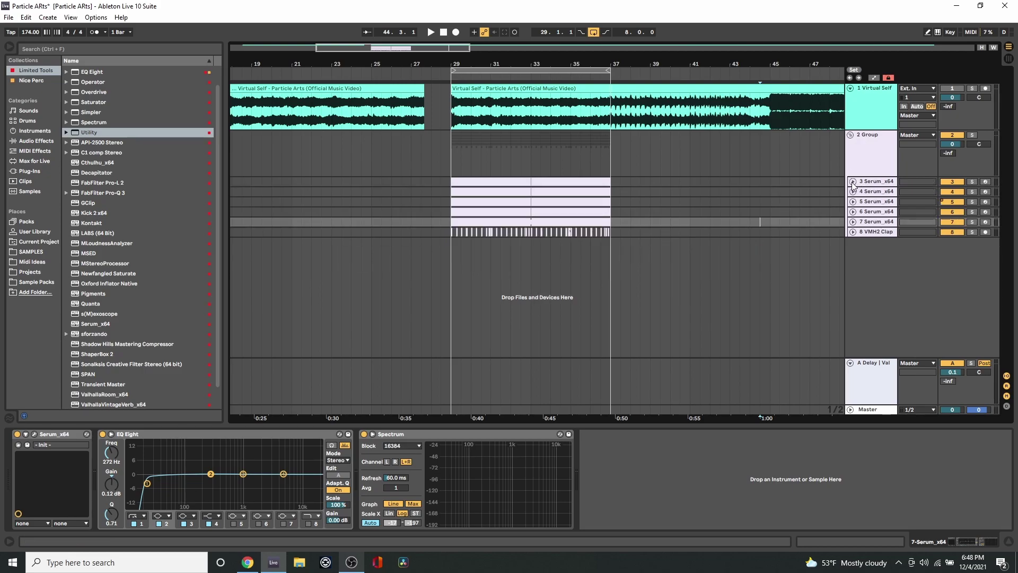
pyautogui.click(451, 170)
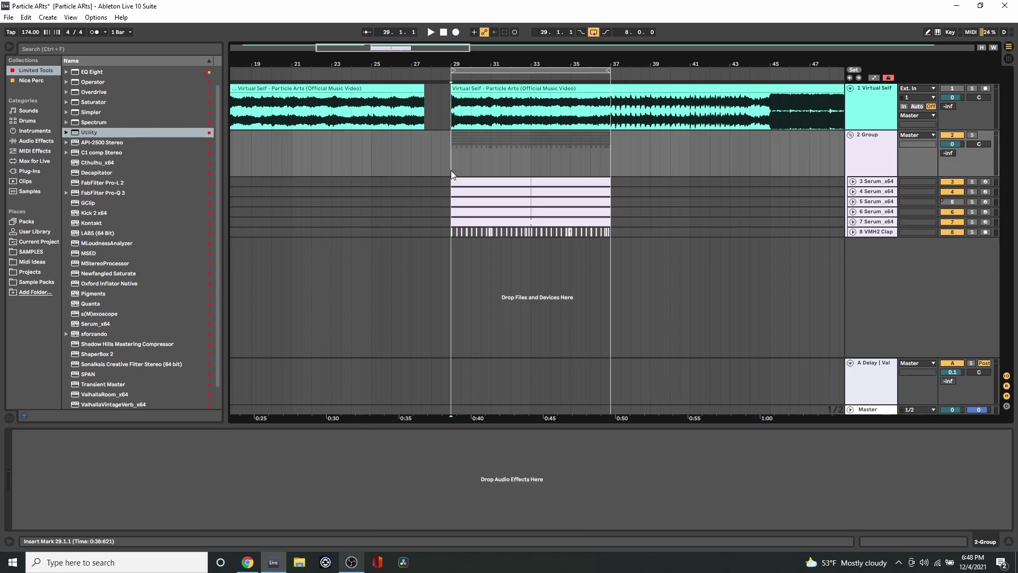
pyautogui.moveTo(451, 169); pyautogui.dragTo(520, 155)
pyautogui.click(618, 166)
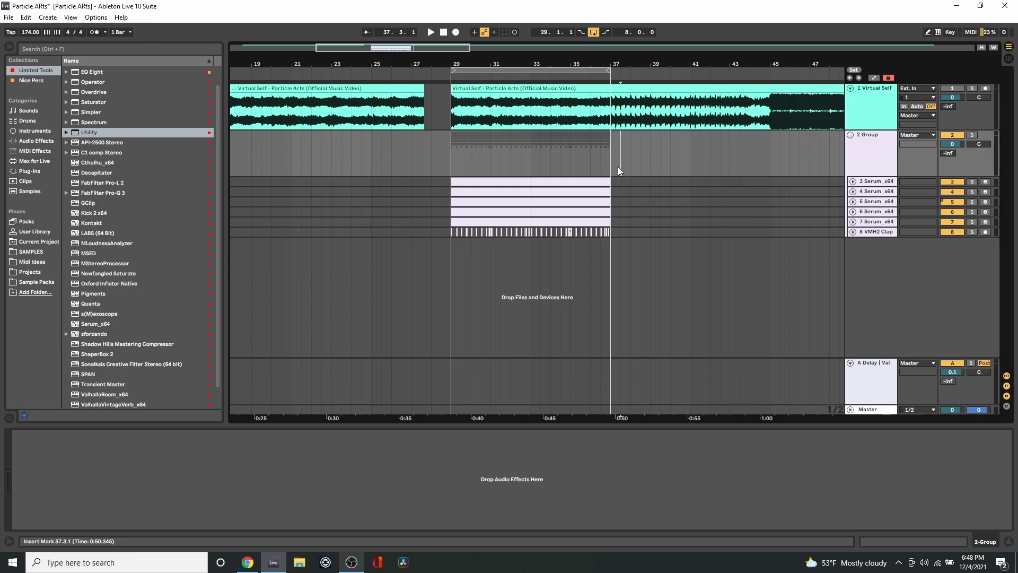